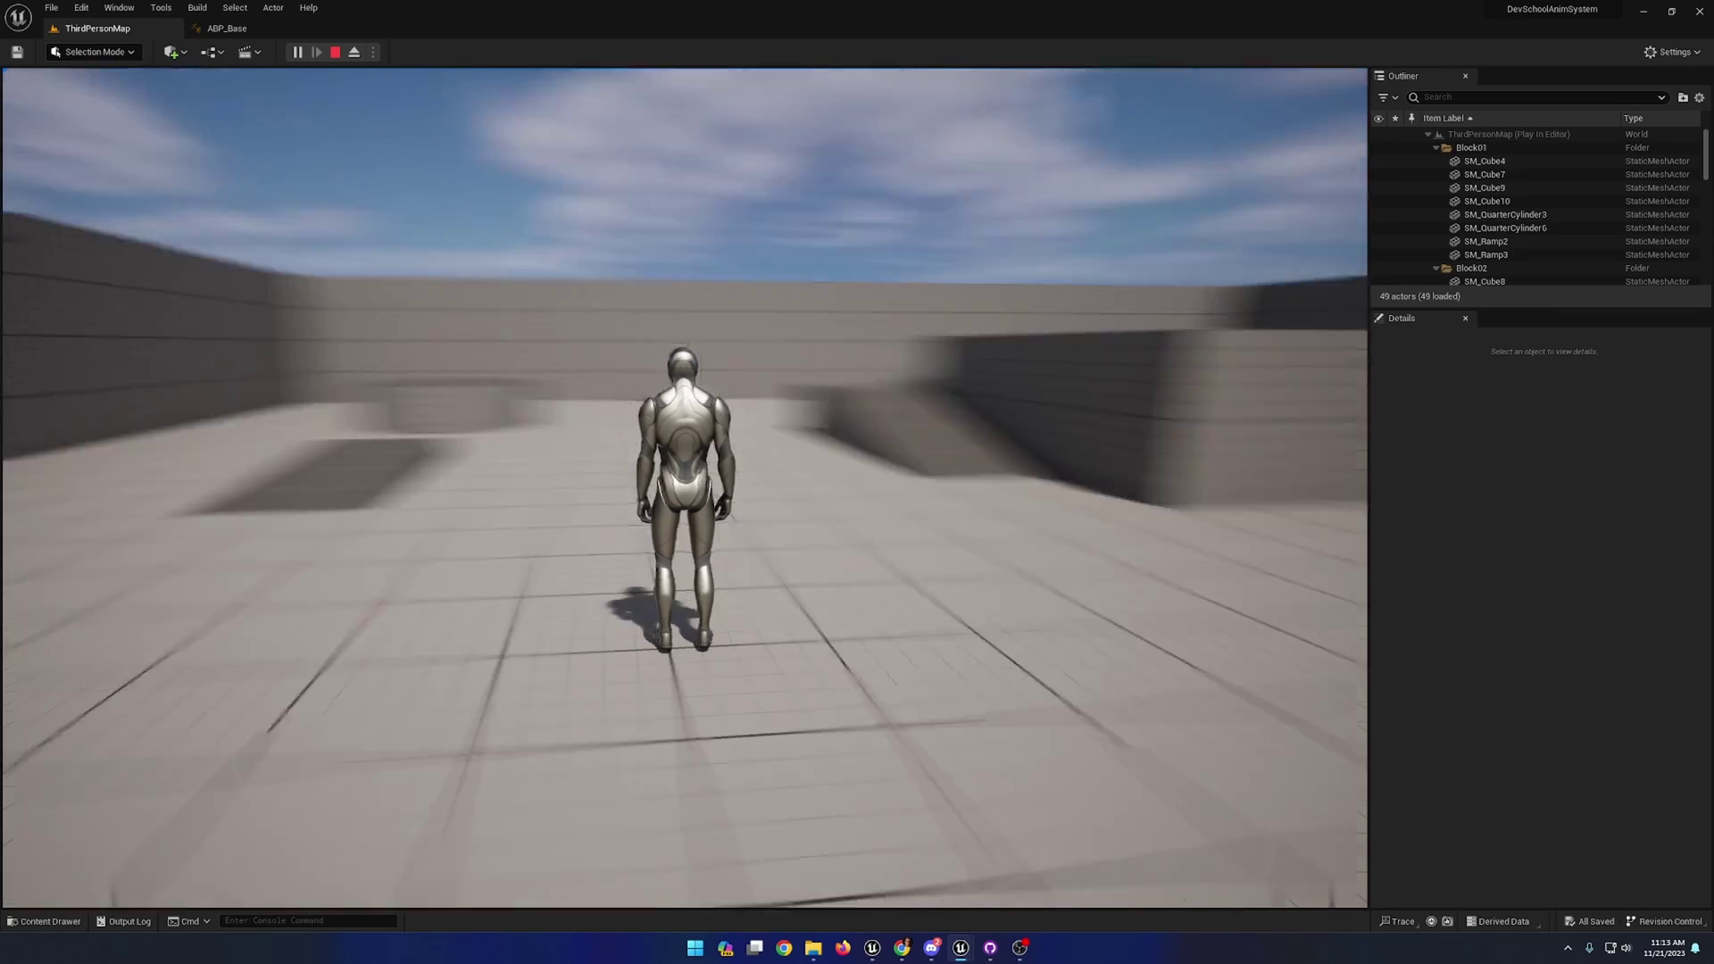
- Walk the character up the ramp and across the raised blocks toward the back wall
key(w)
key(w)
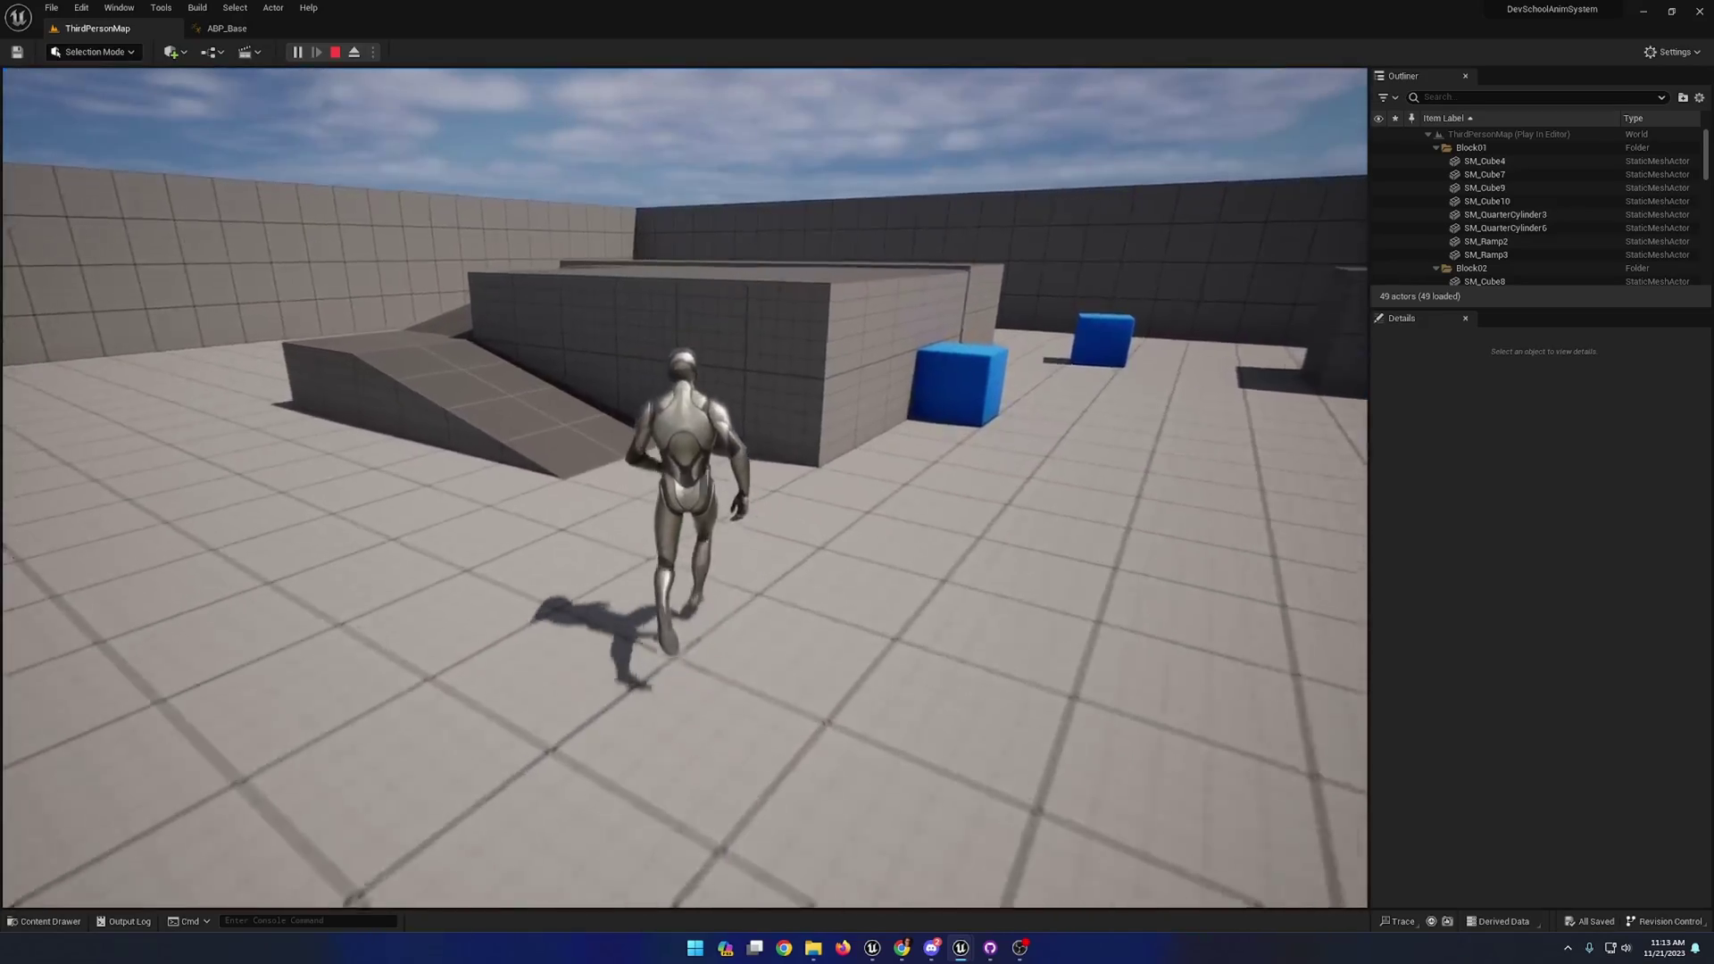
key(w)
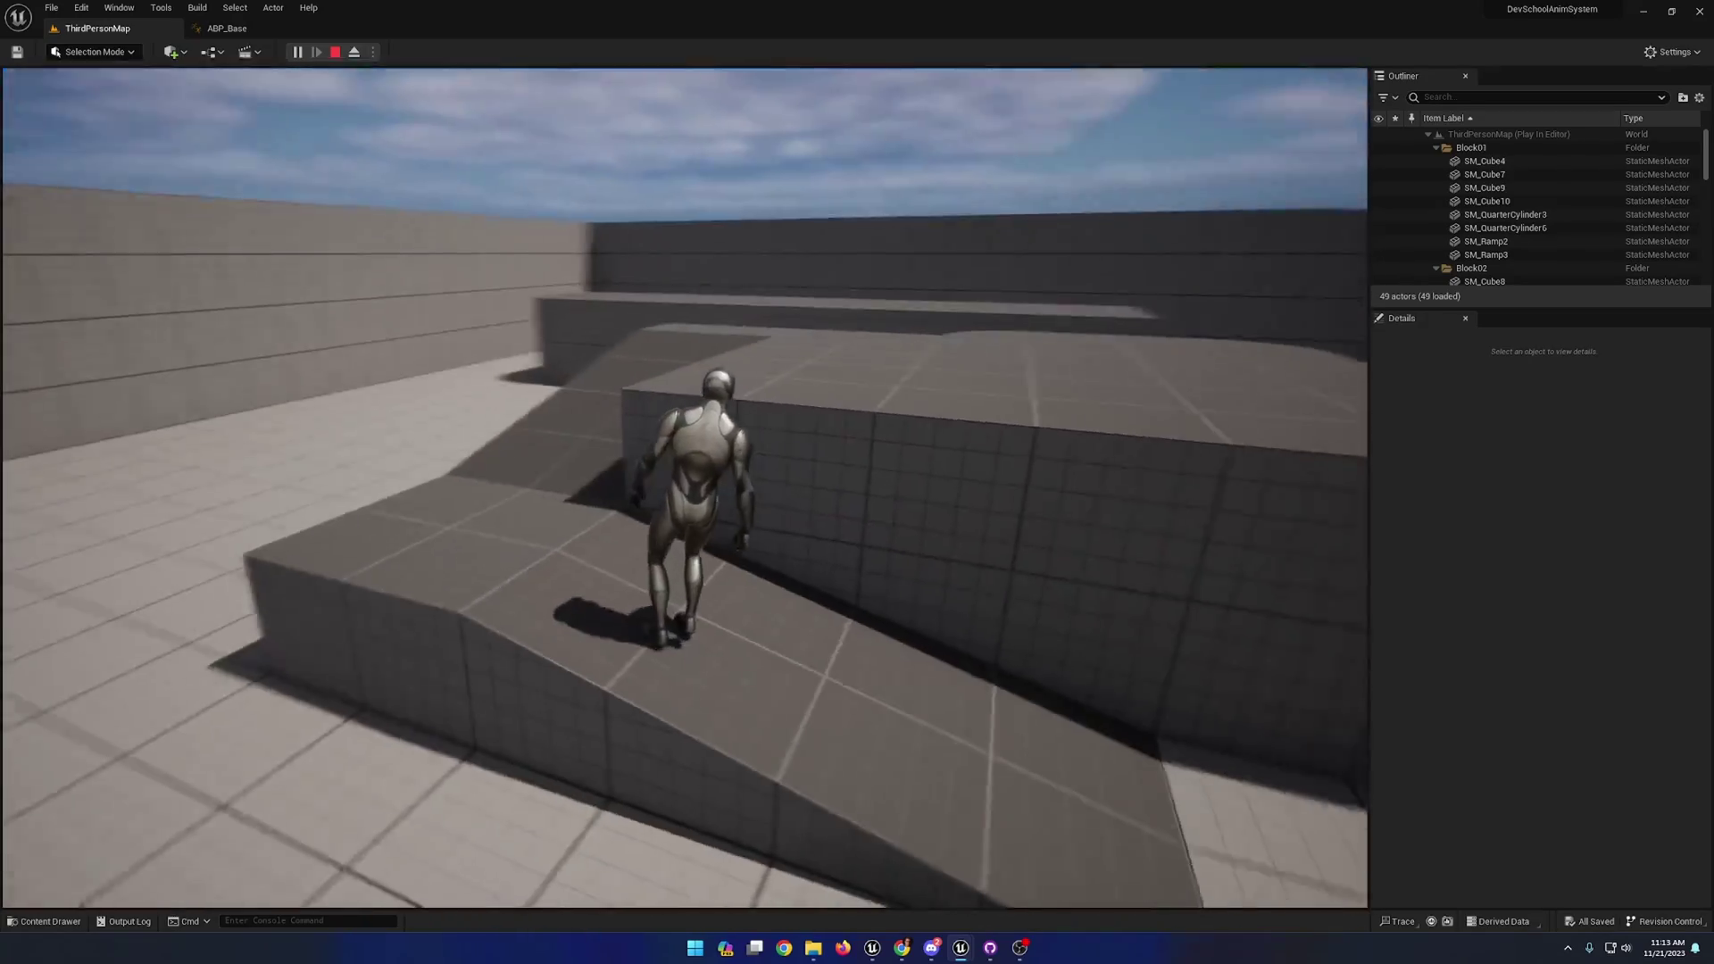
key(w)
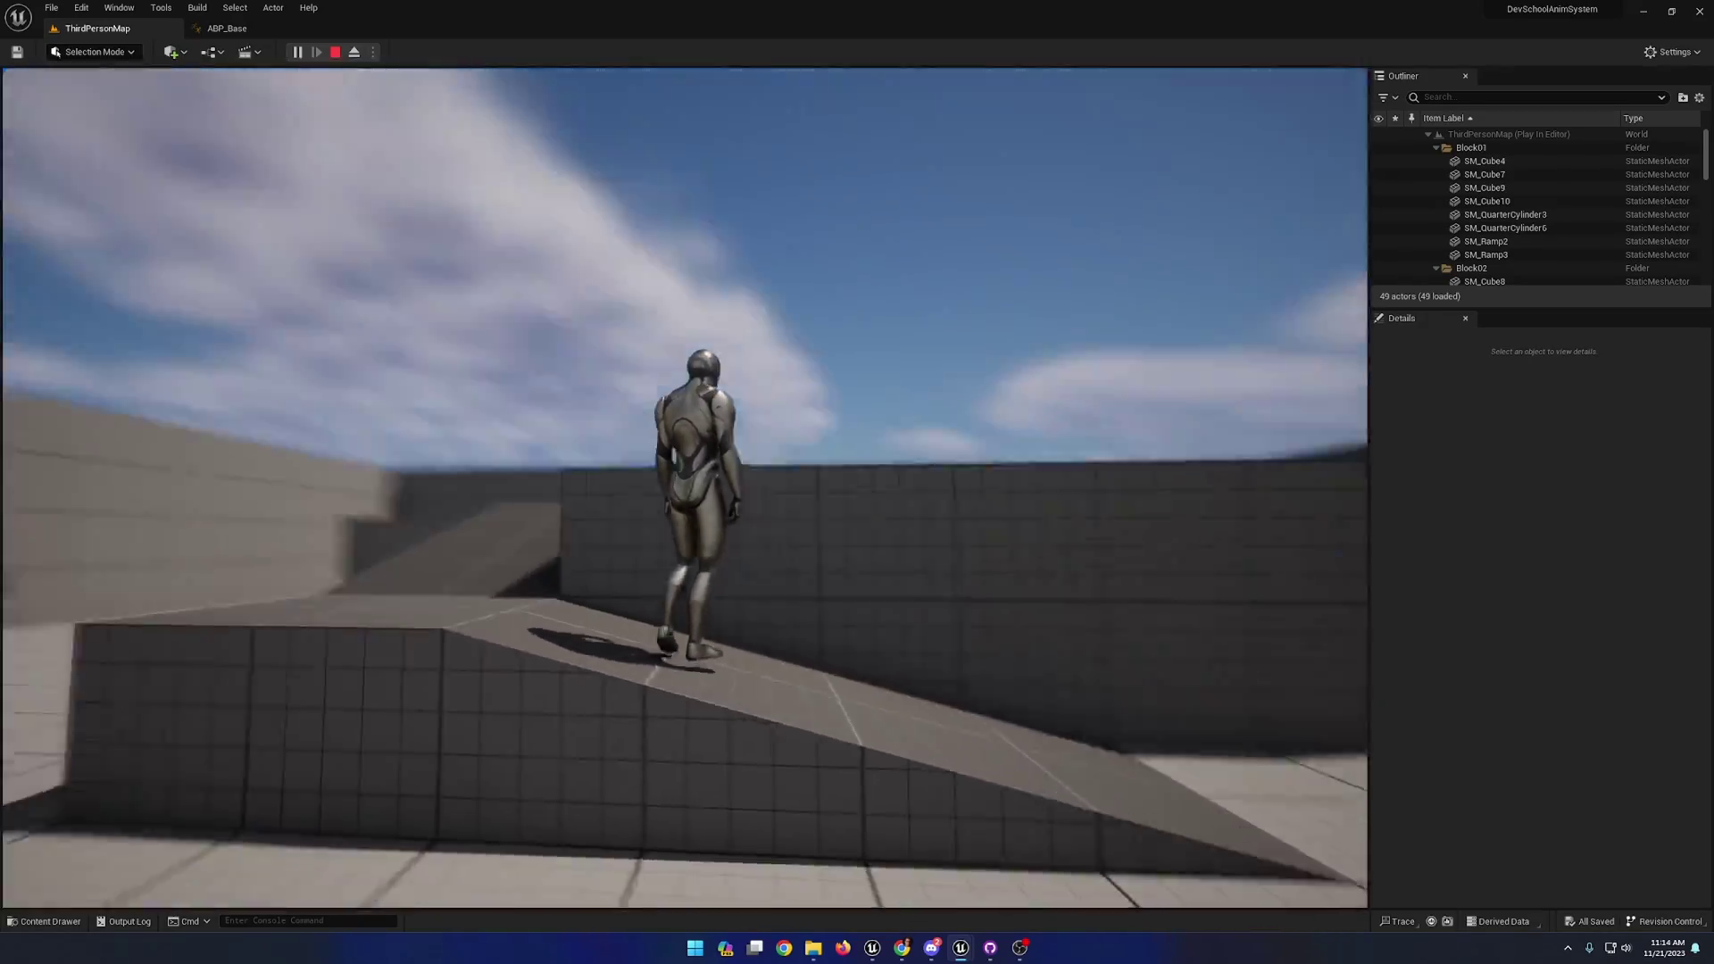
key(w)
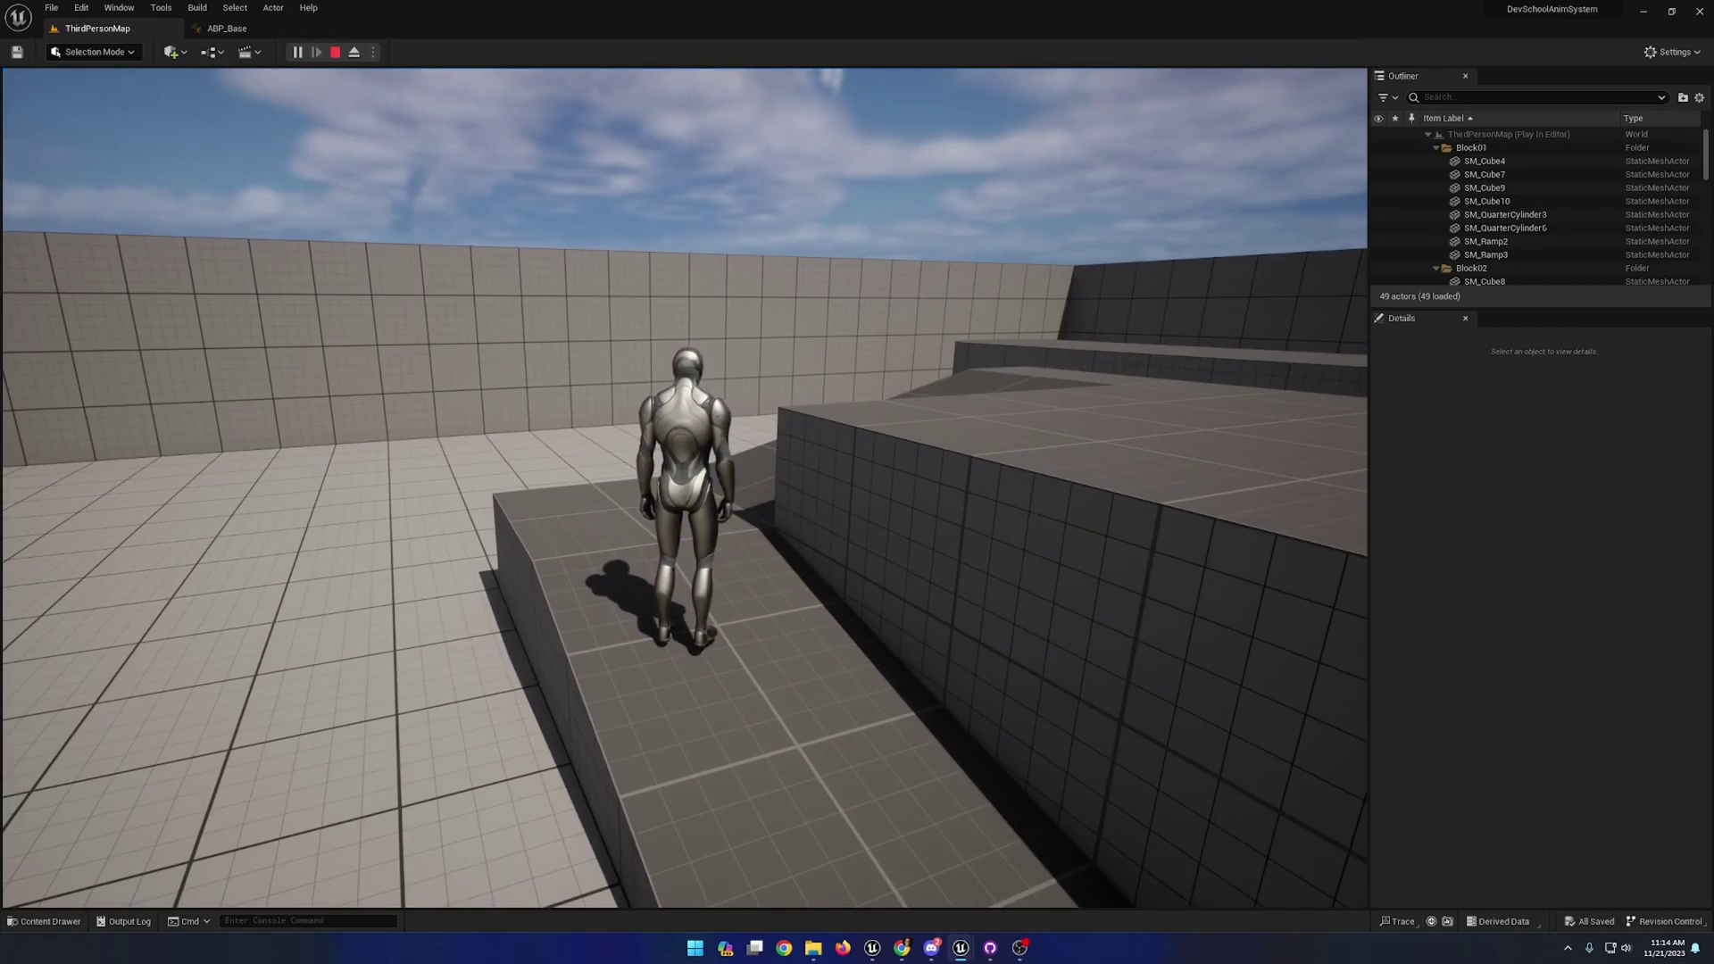
key(w)
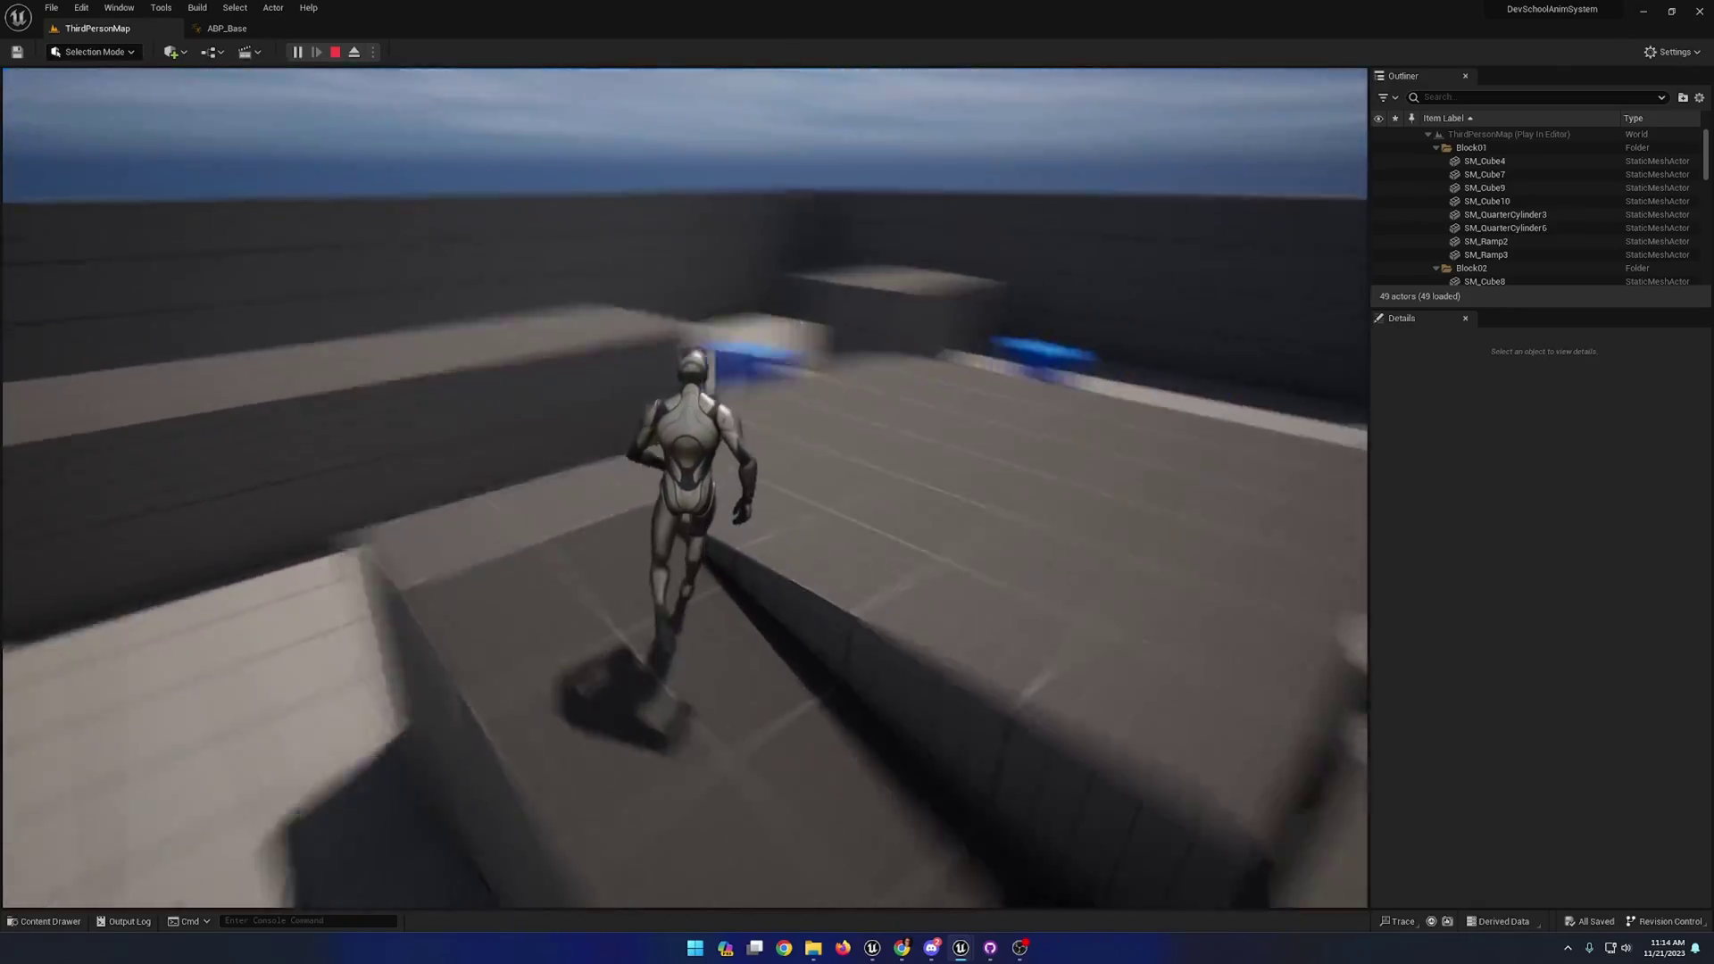
key(w)
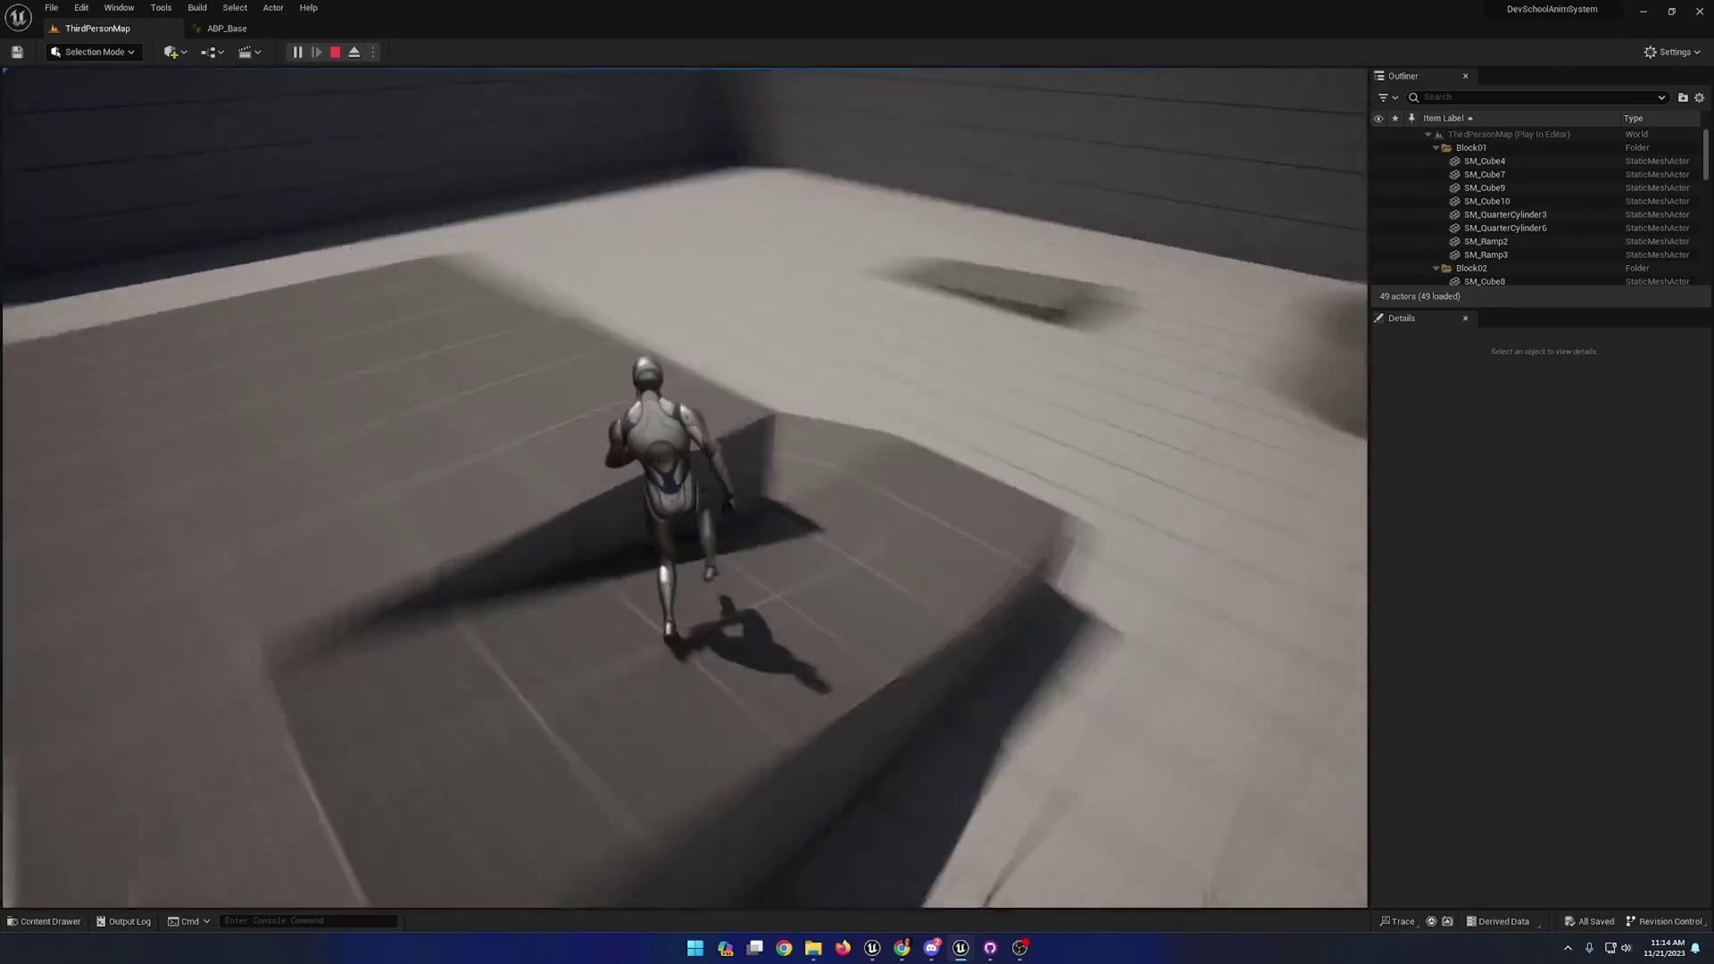
key(w)
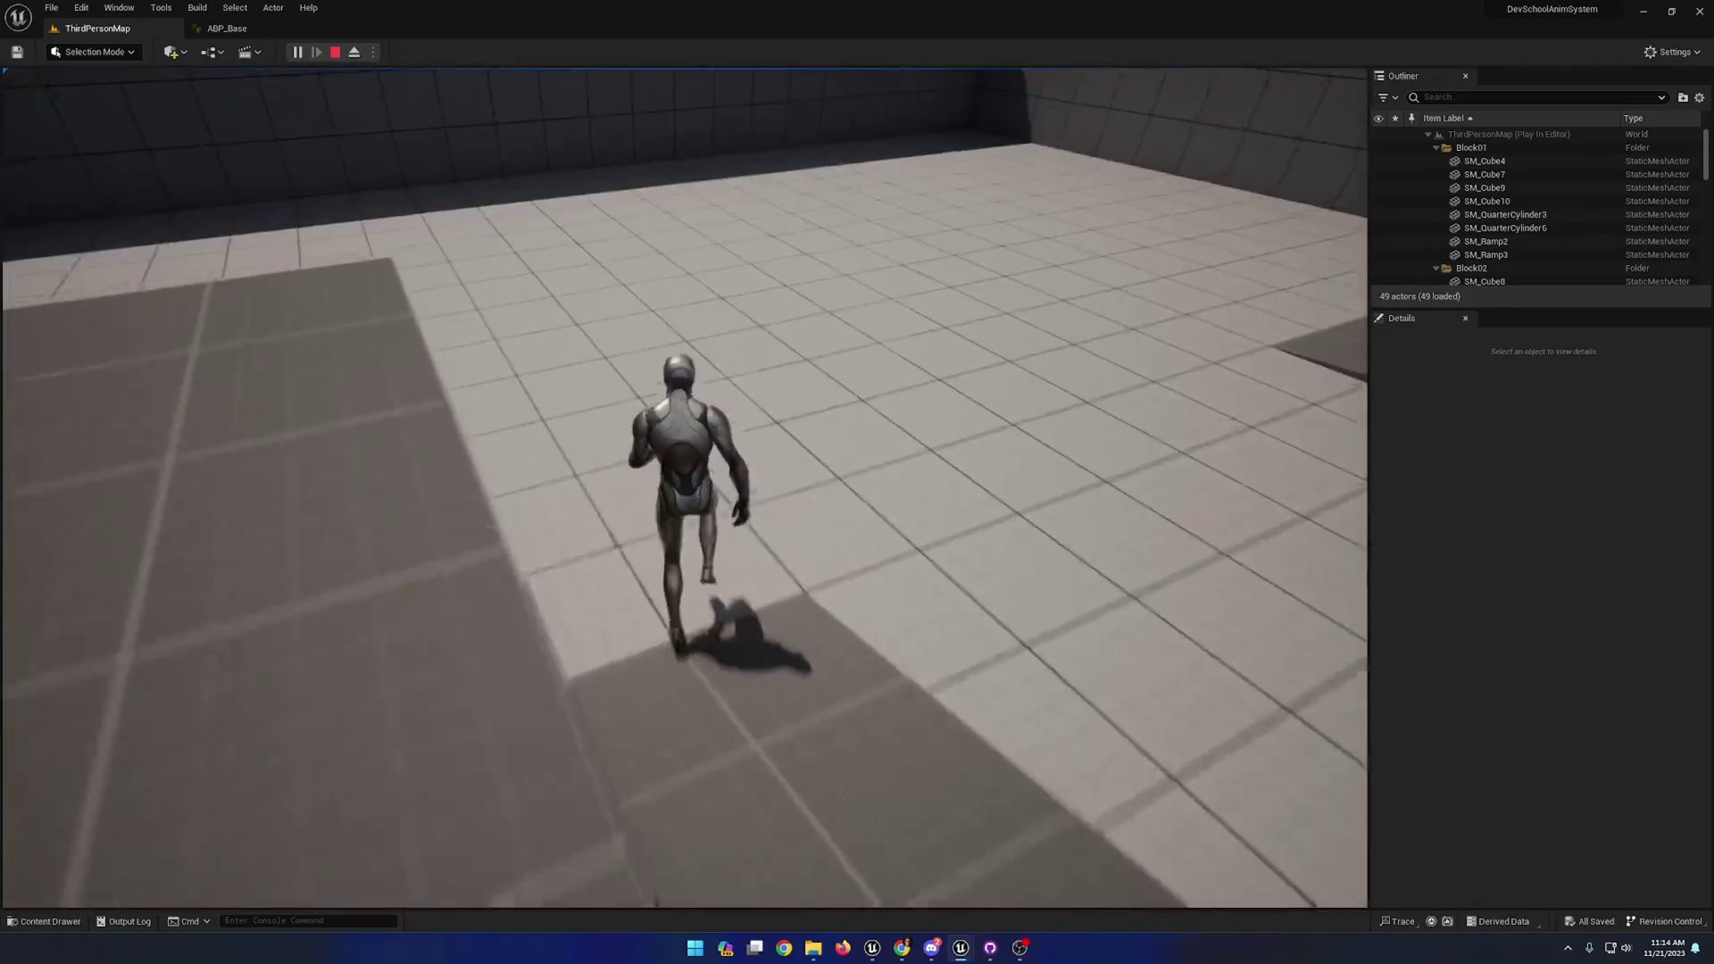
key(w)
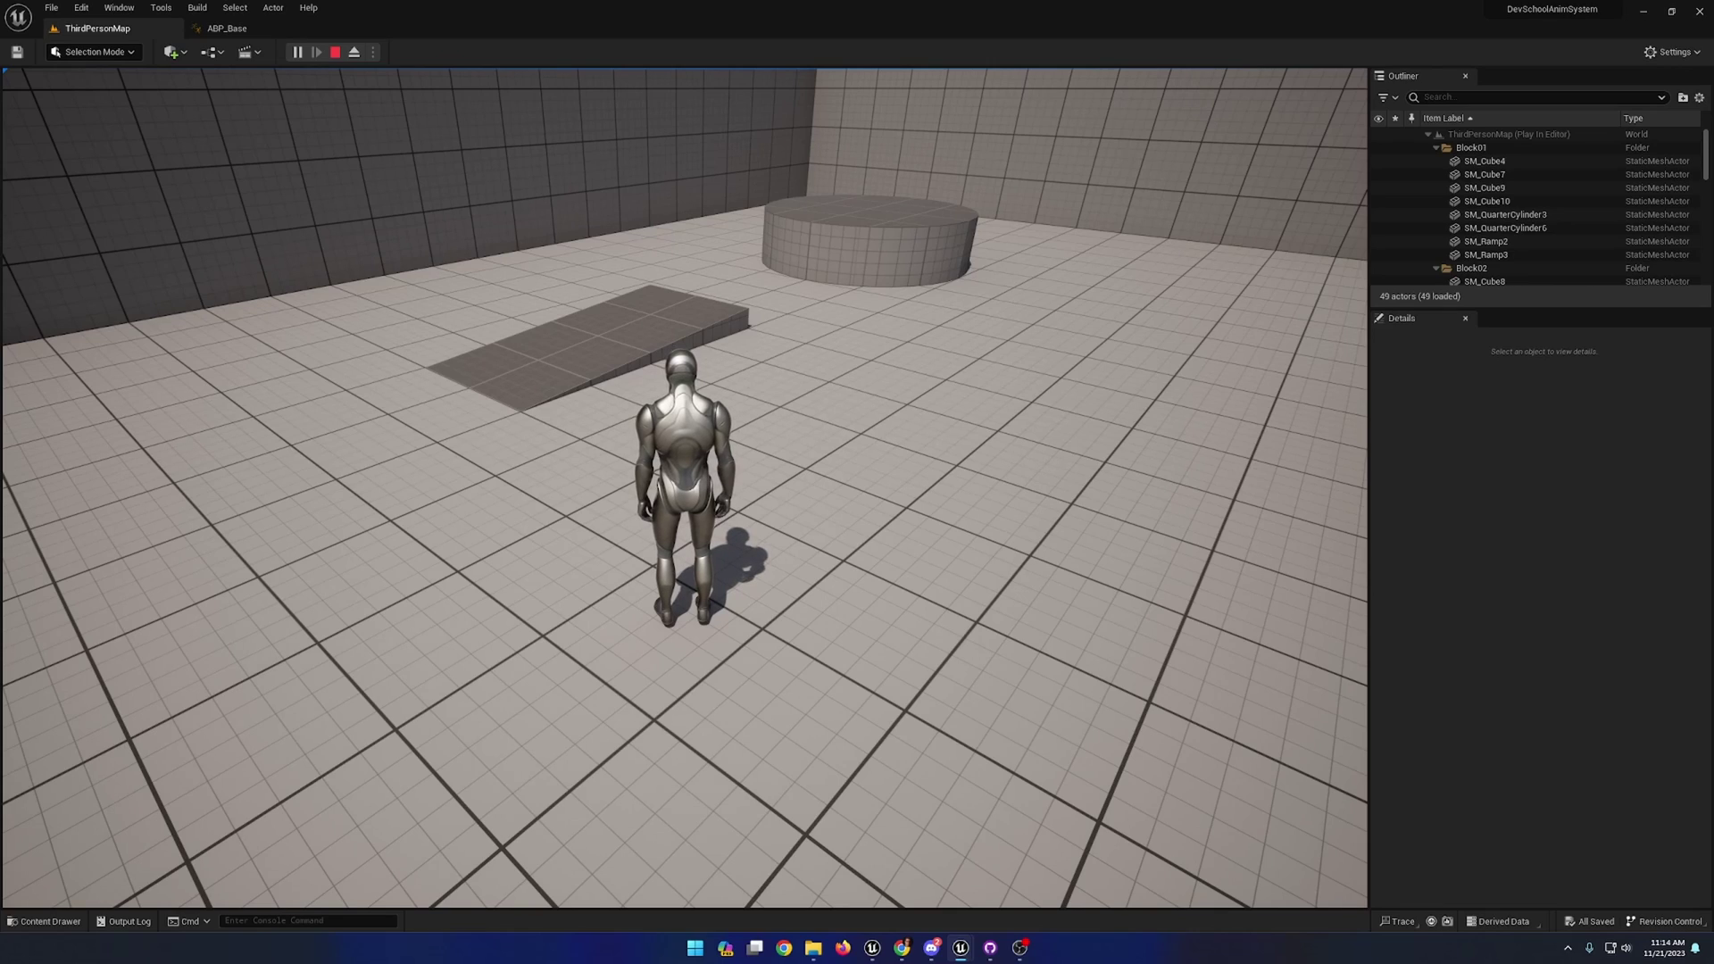
- Run the character up the ramp, drop off the block, then stop to check the idle feet
key(w)
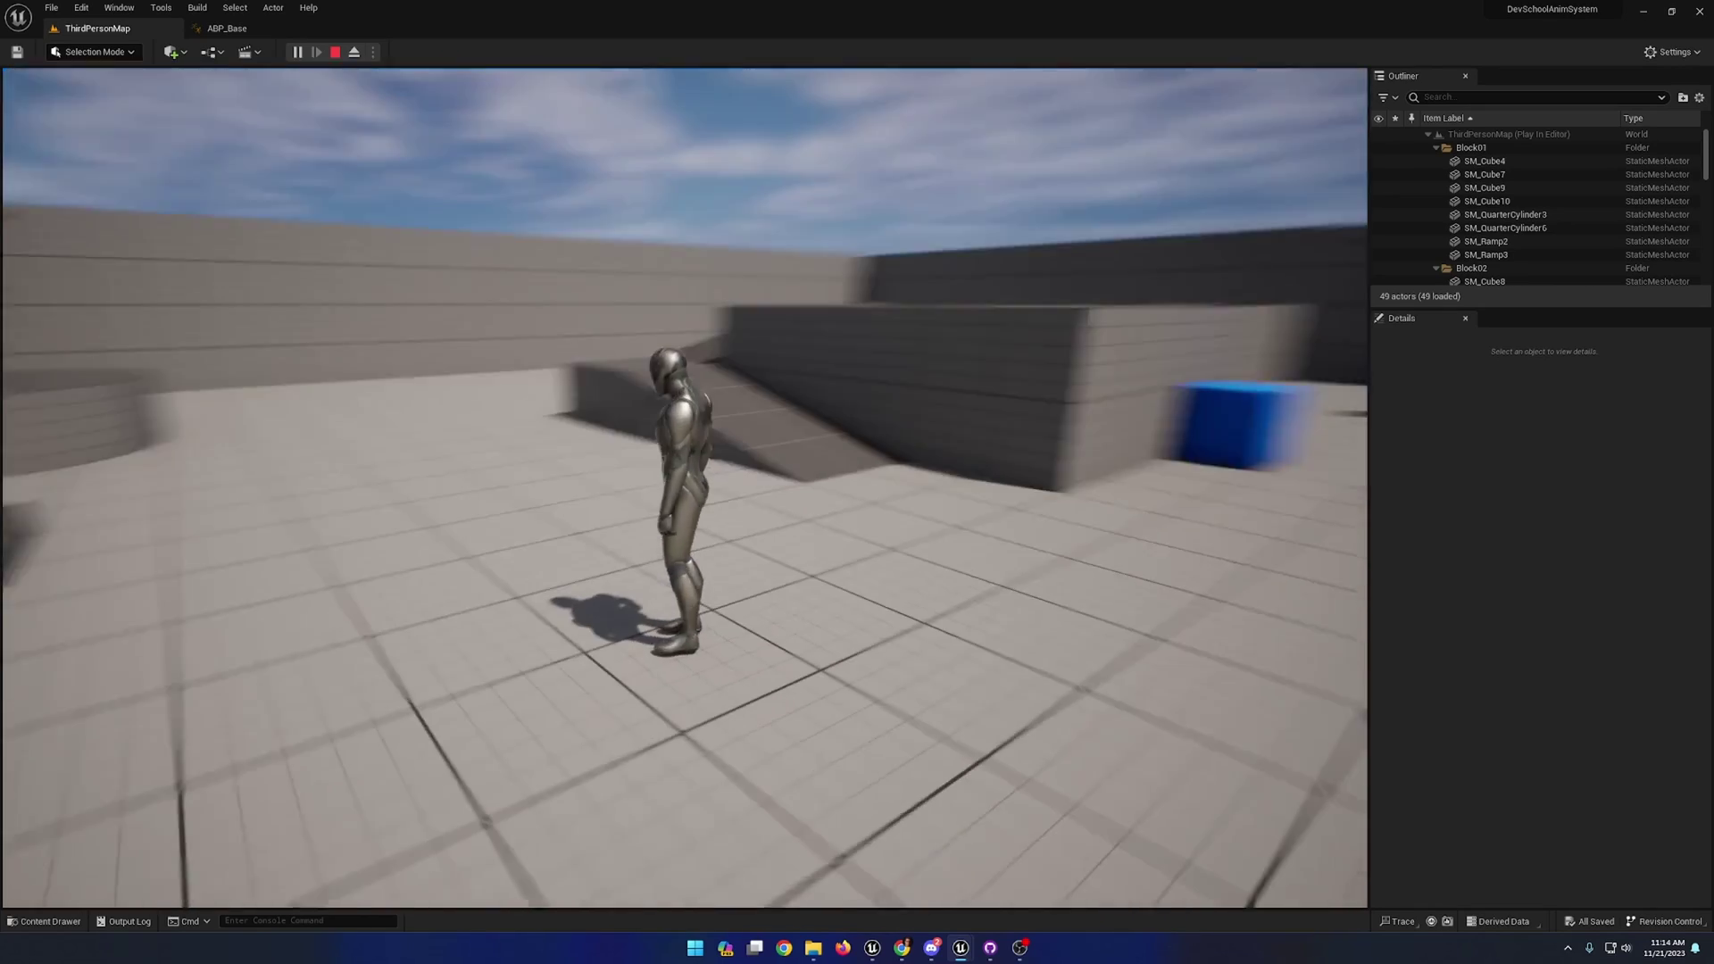
key(w)
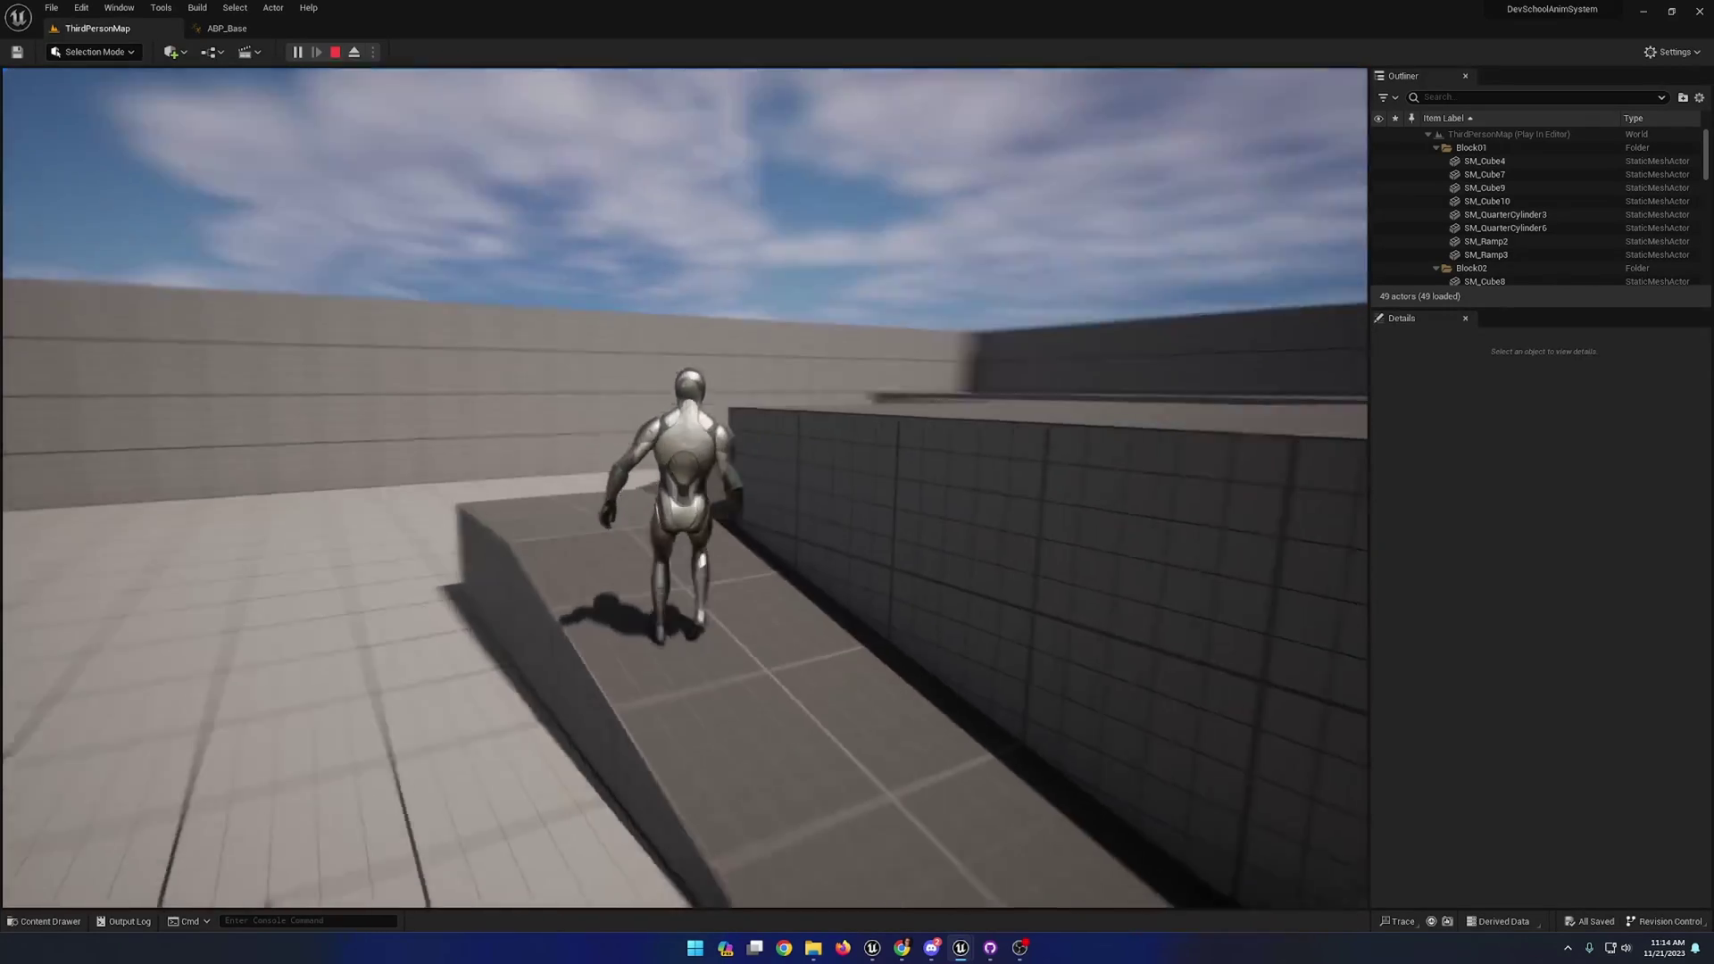
key(w)
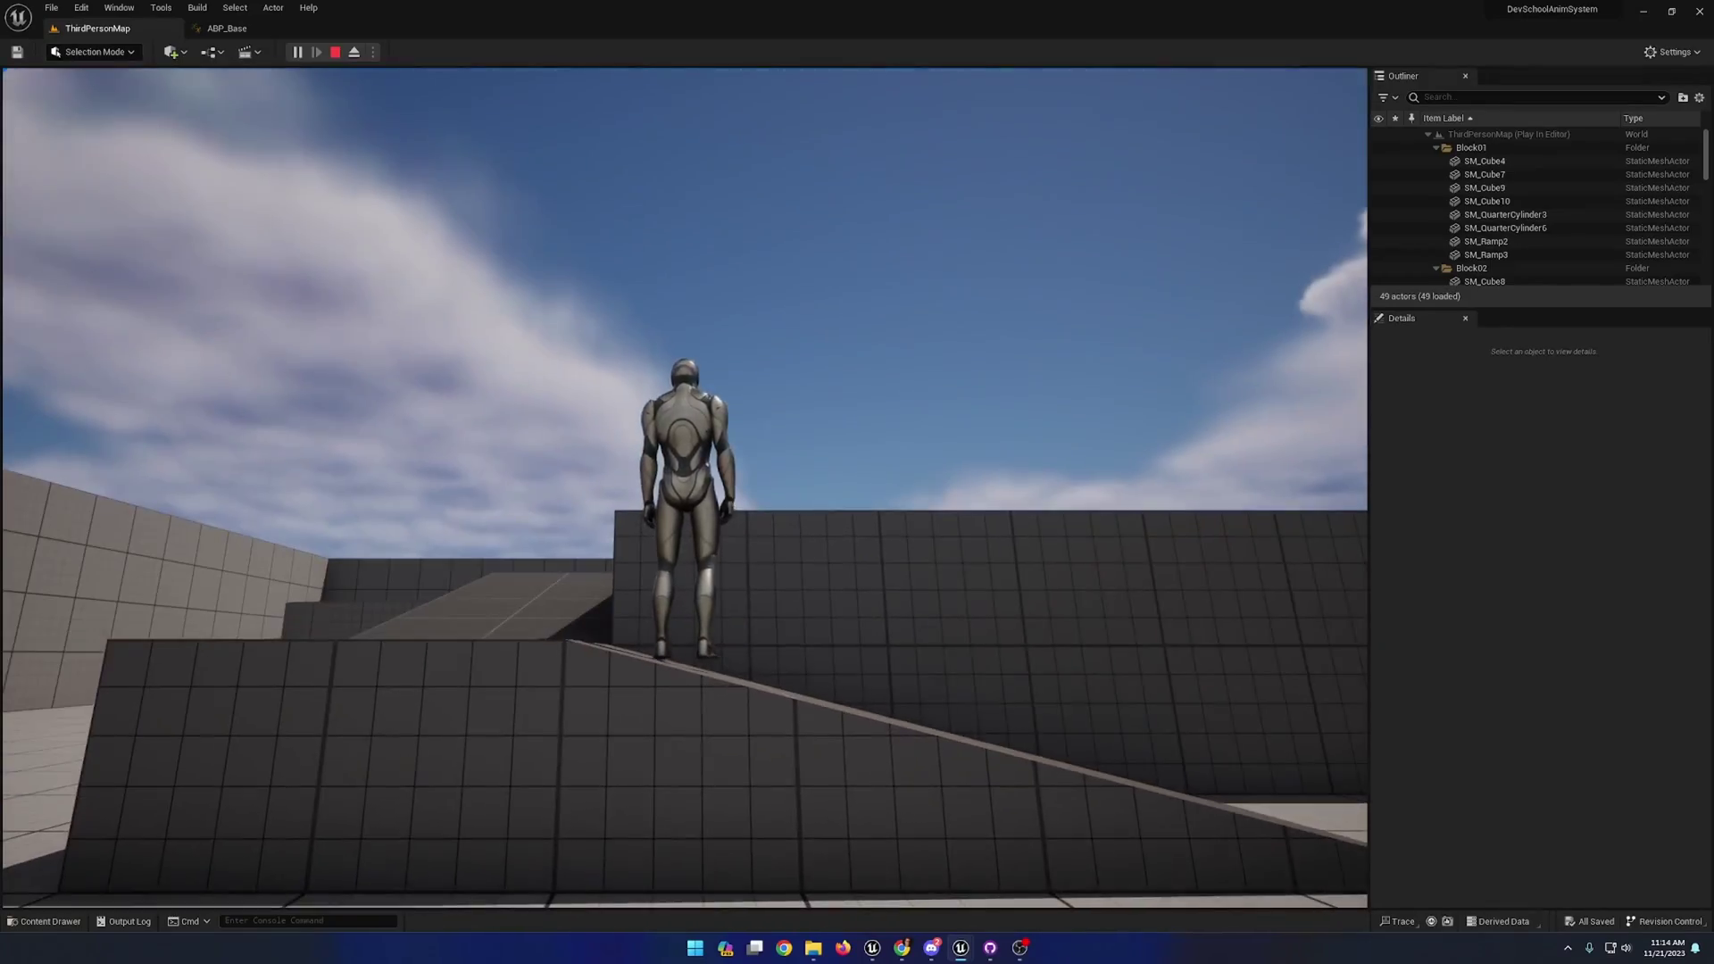
key(w)
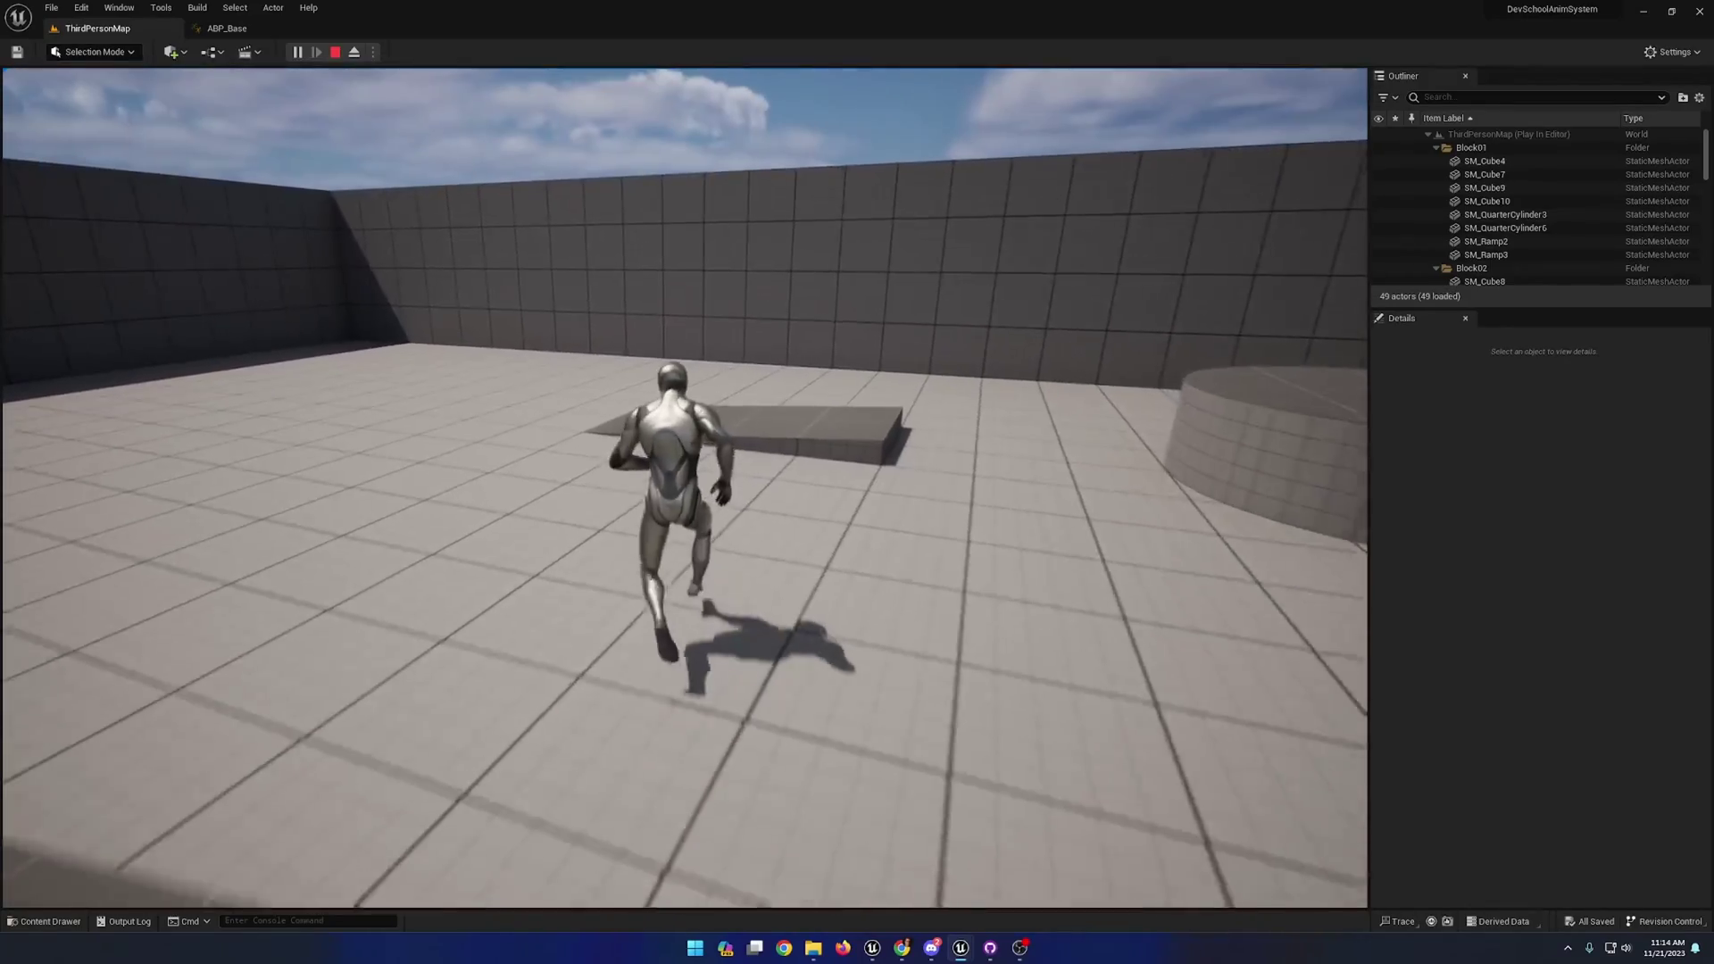
key(w)
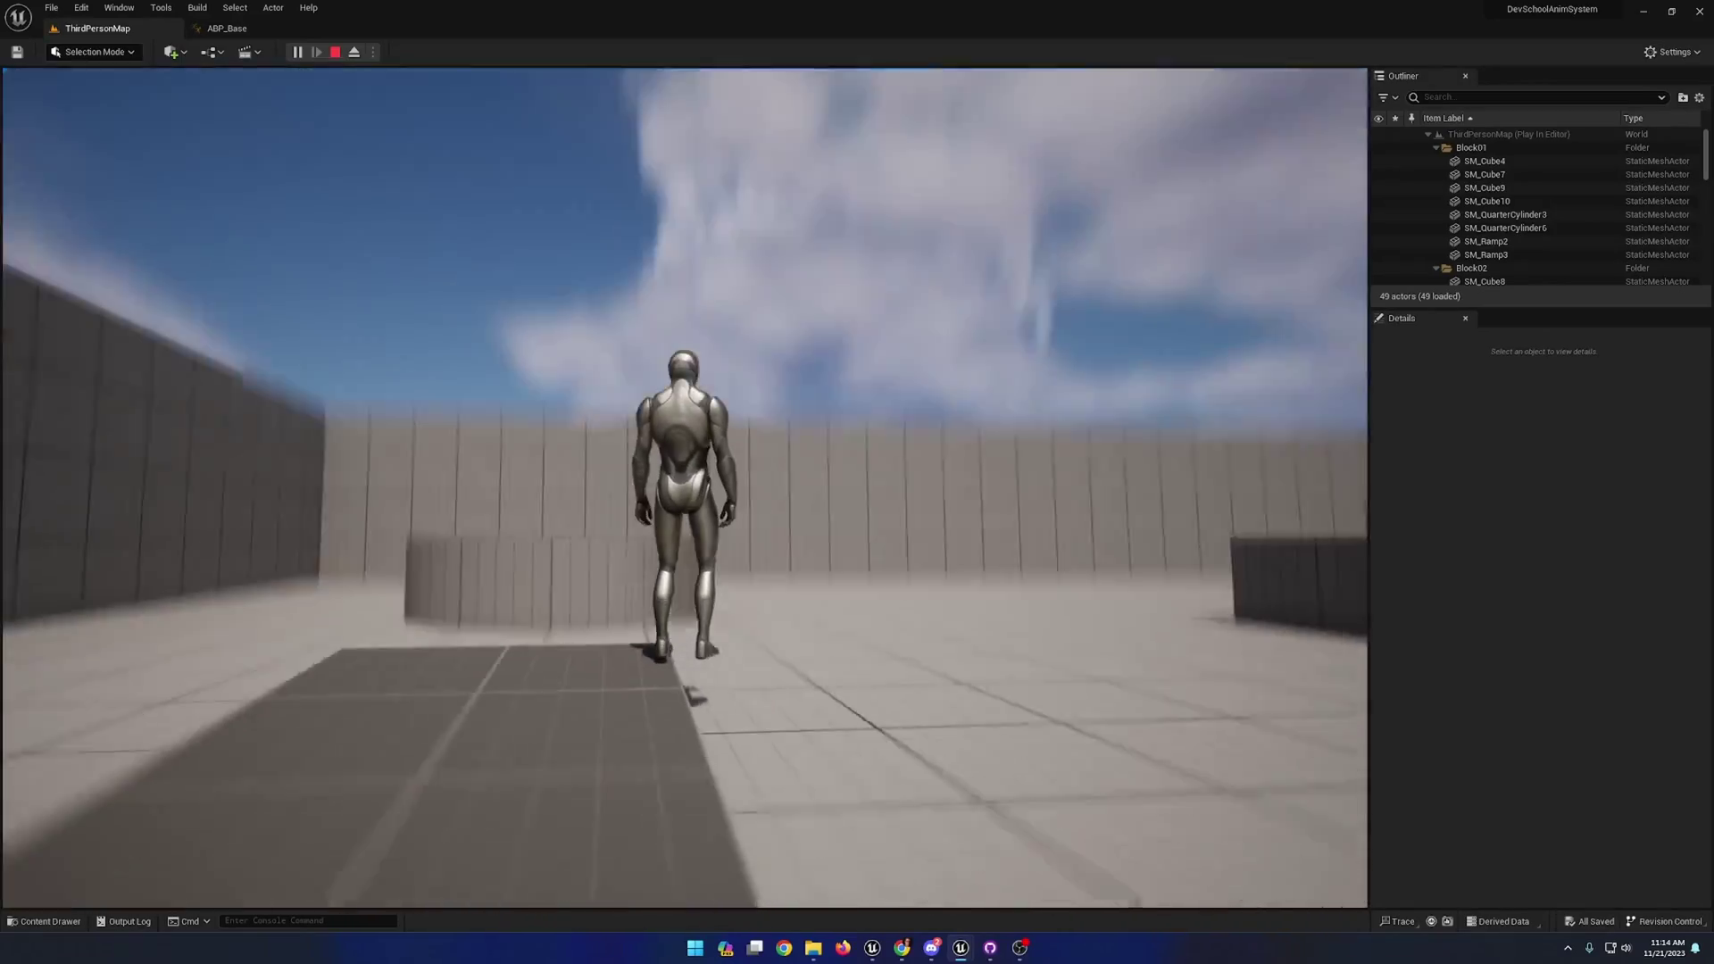
key(w)
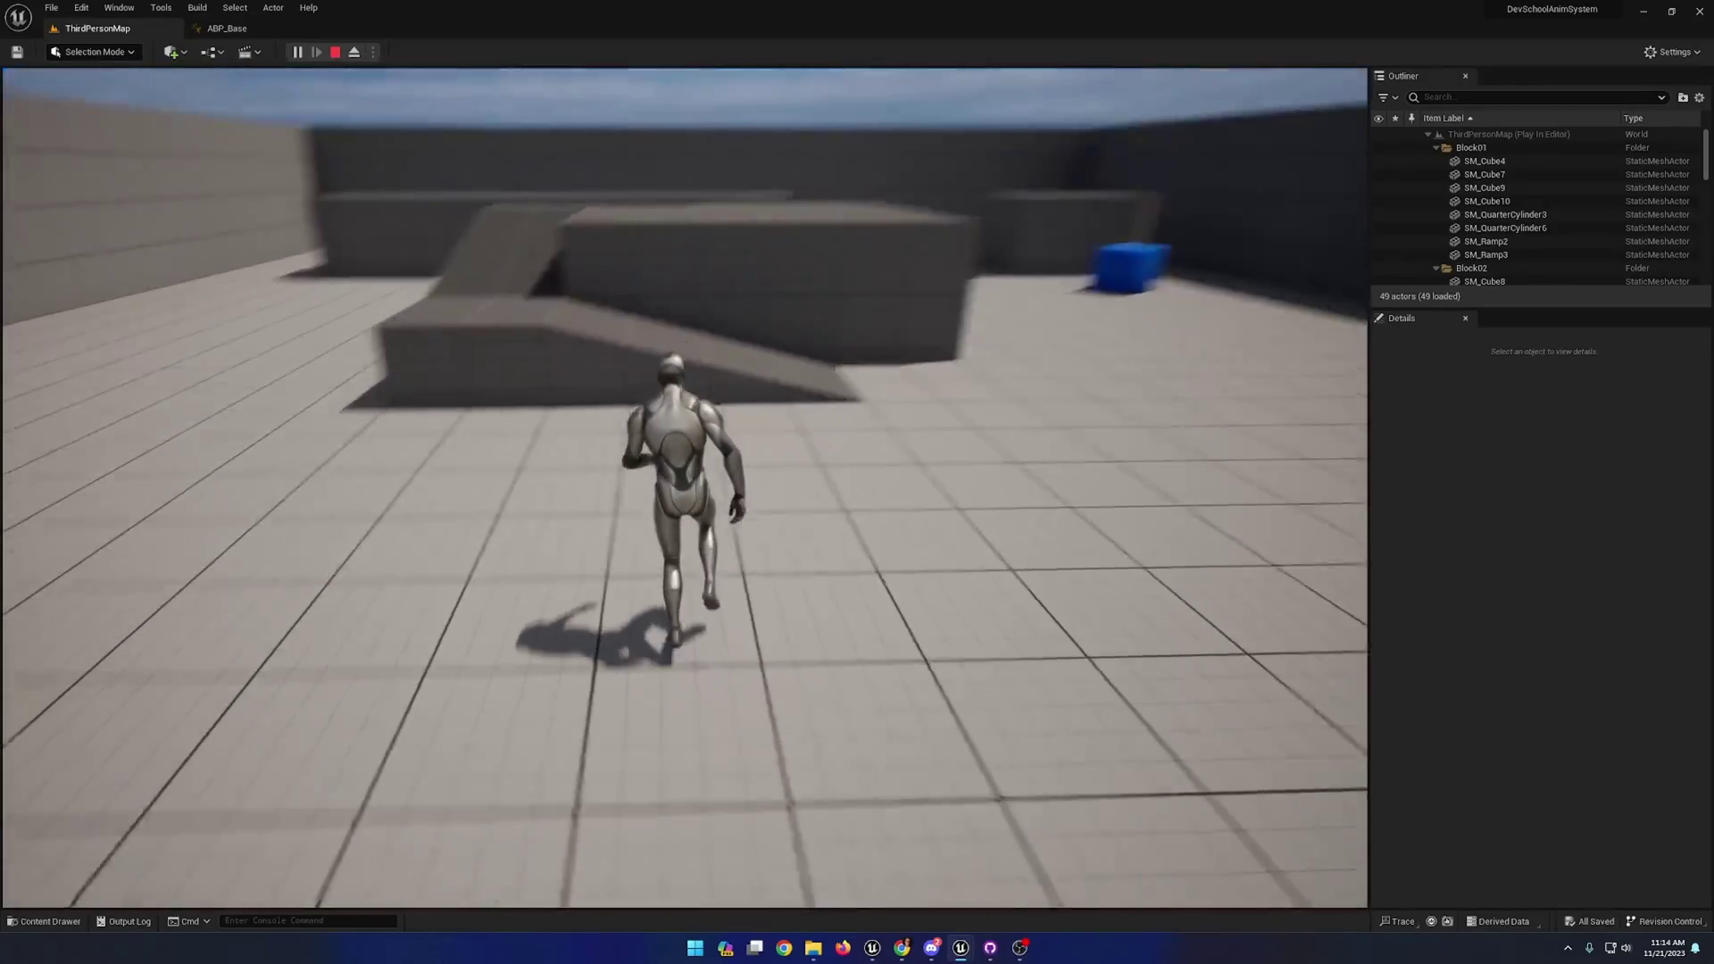
key(w)
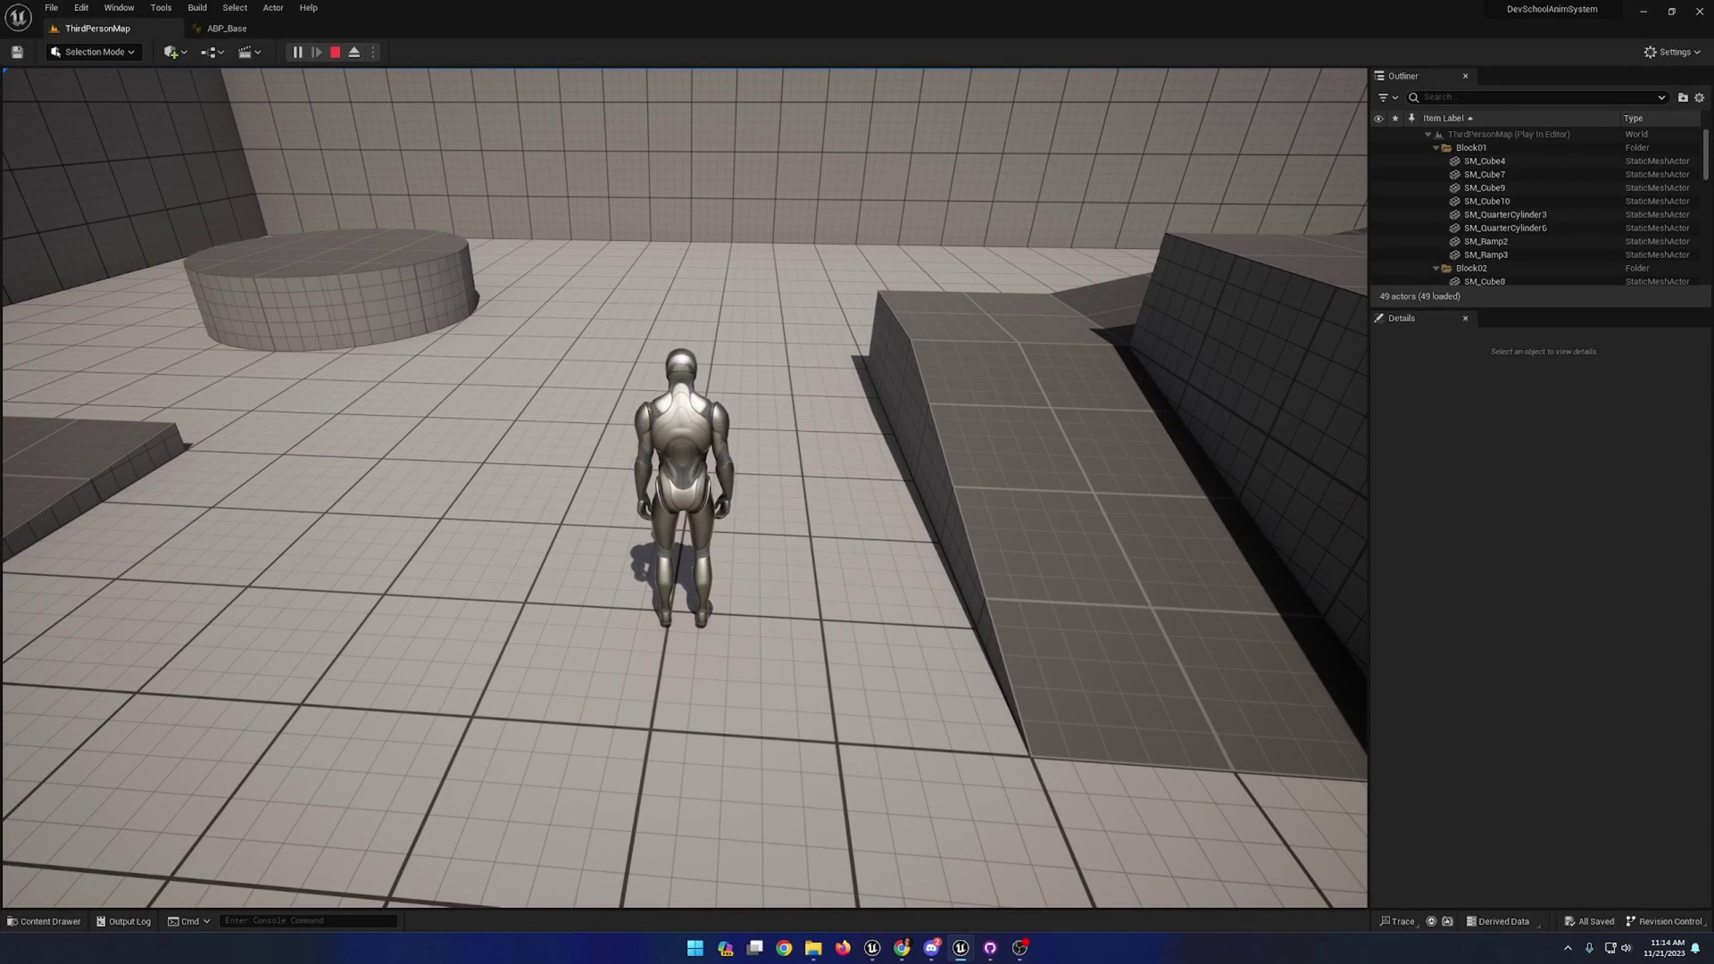
- End the play session and search the Edit > Plugins list for 'animatio warping'
key(Escape)
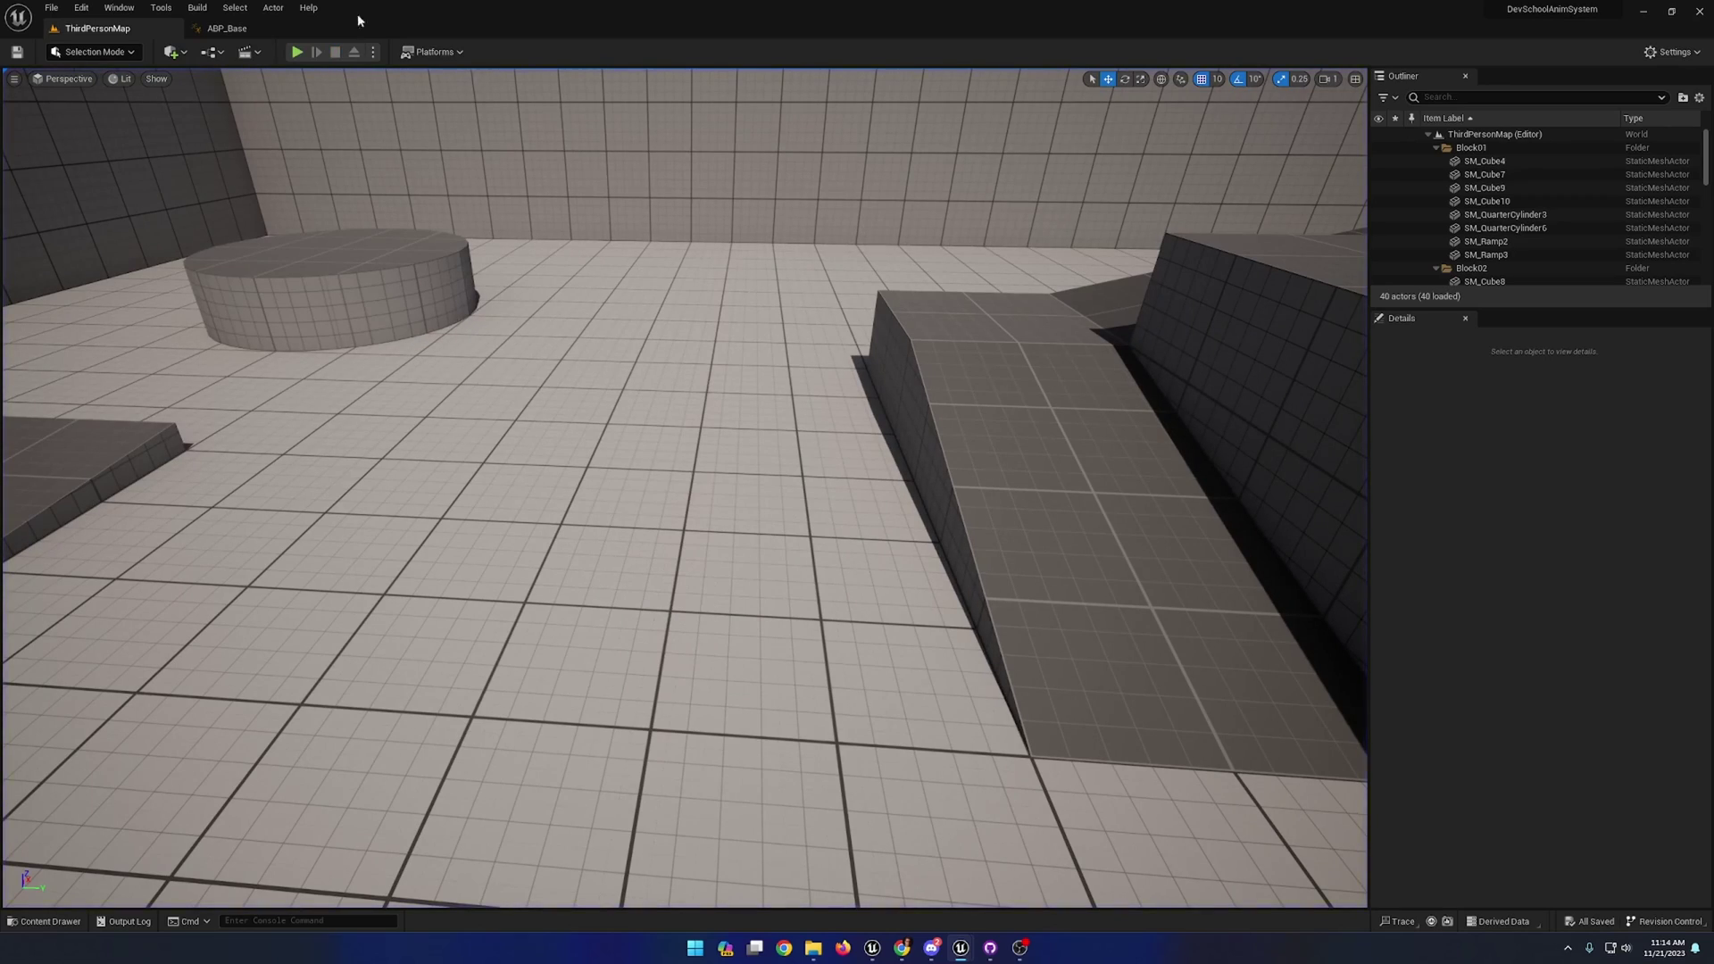
click(81, 7)
click(107, 217)
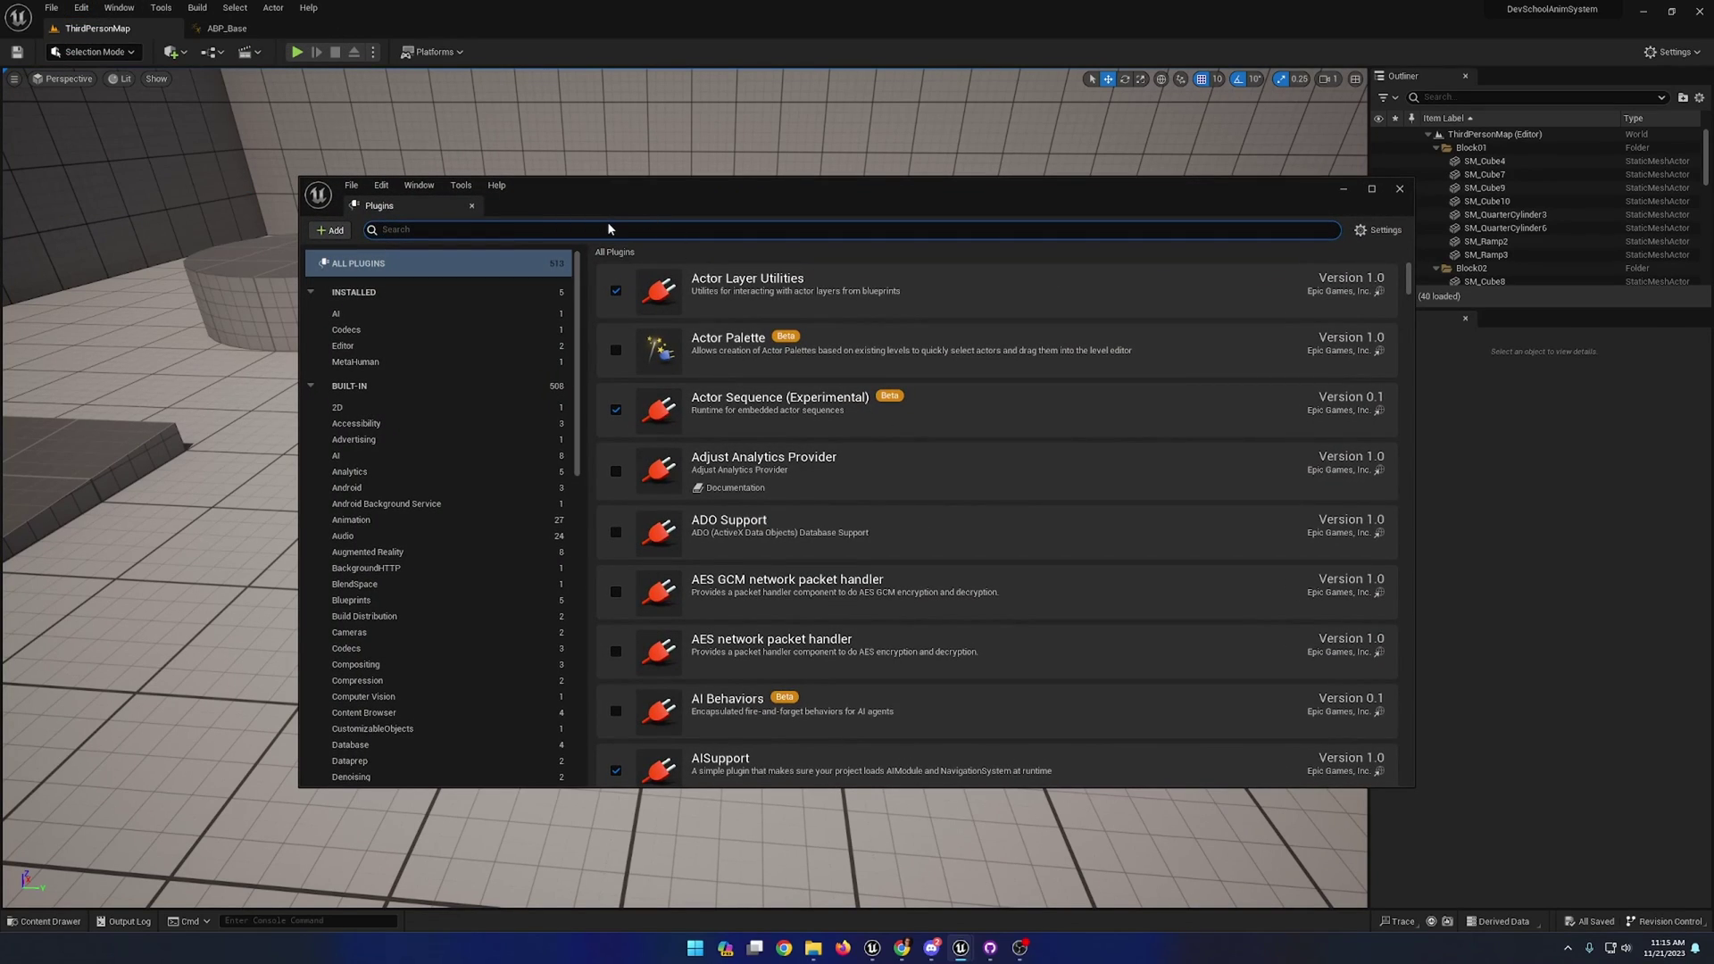
text(animatio)
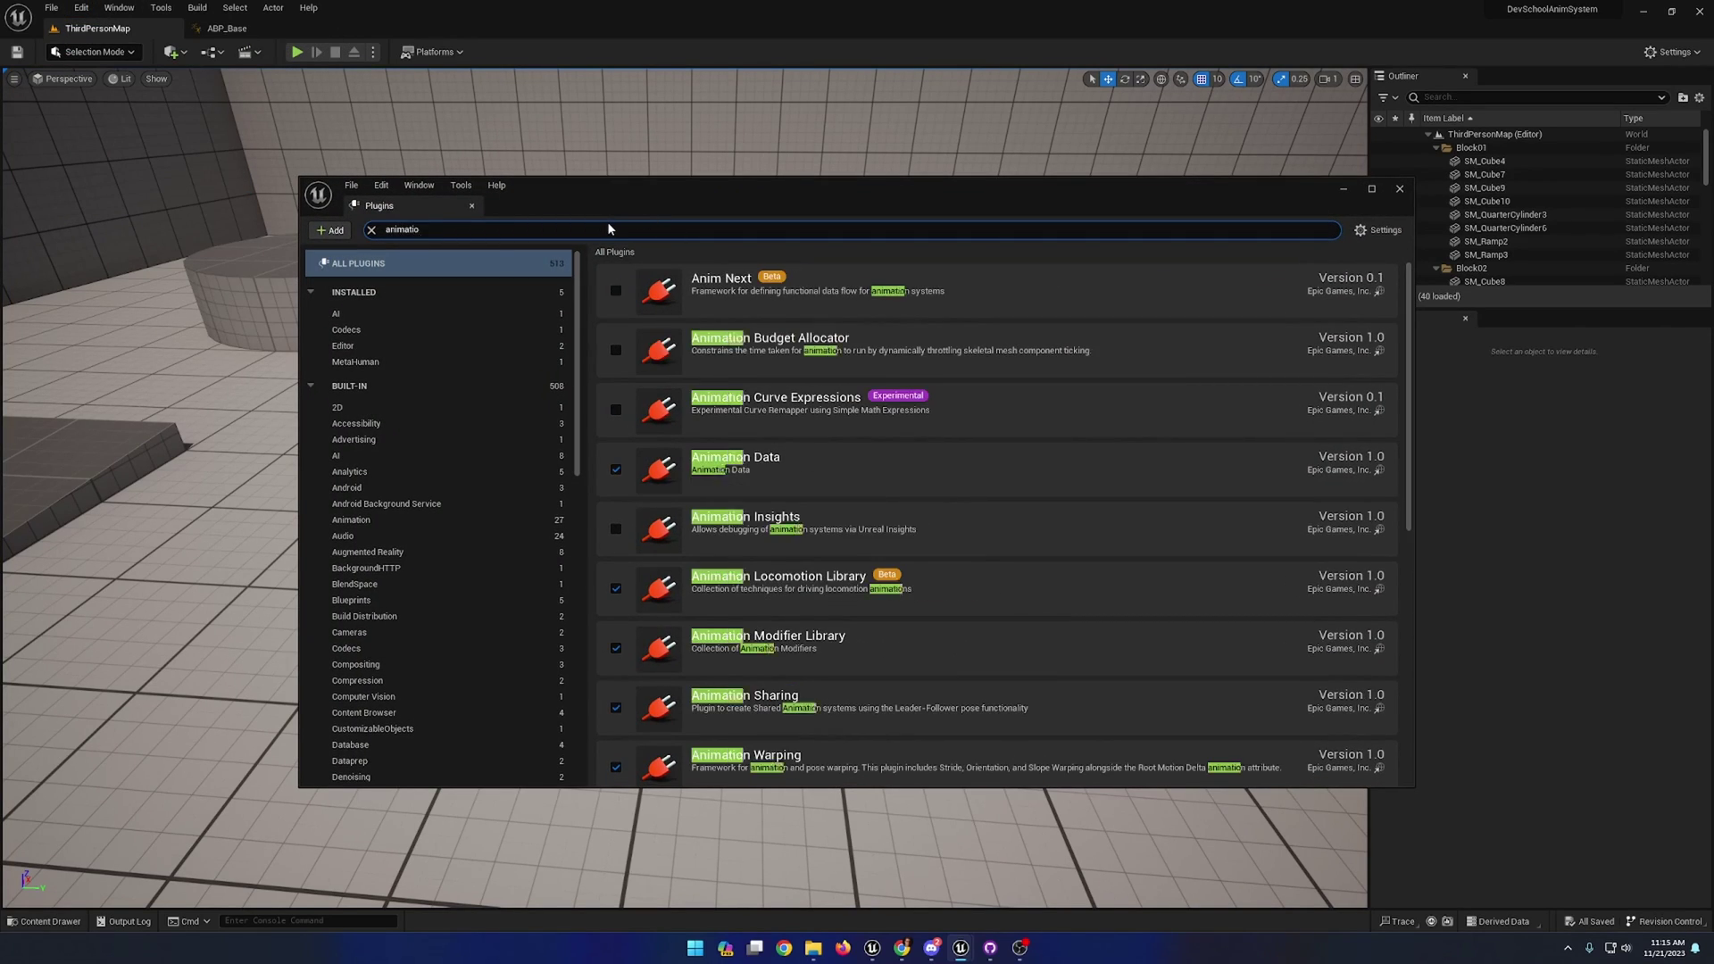
text( warping)
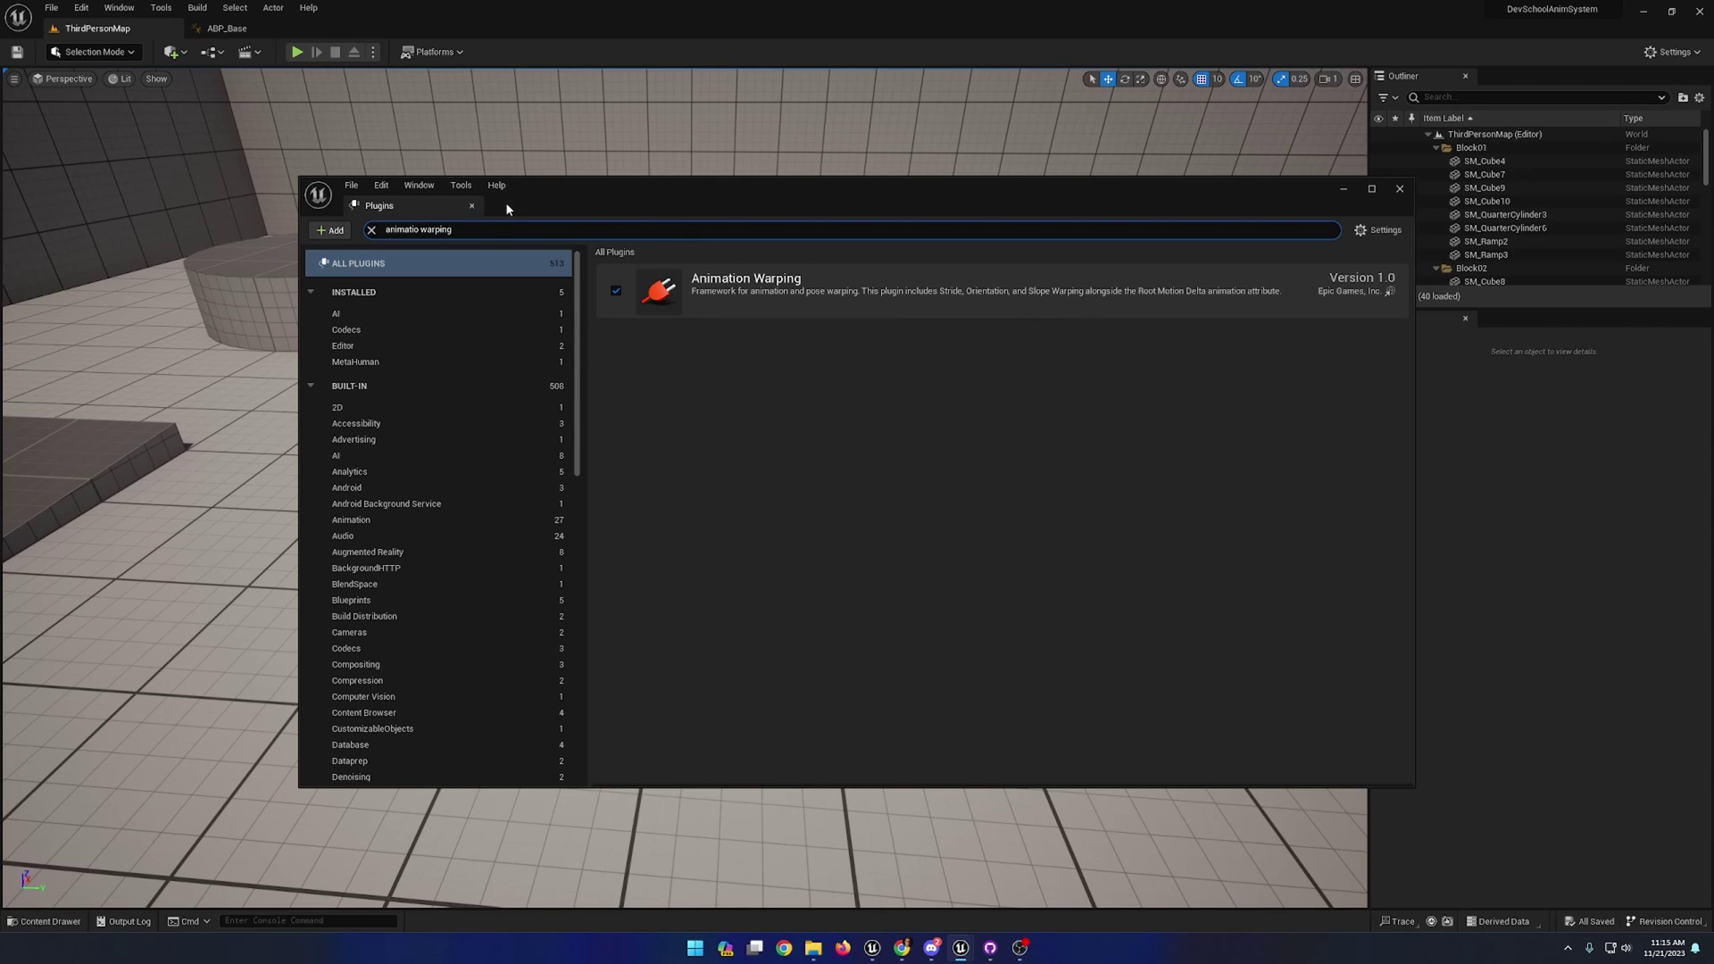
- Close Plugins and, in ABP_Base's AnimGraph, shift the IK node chain right to make room
click(471, 205)
click(228, 27)
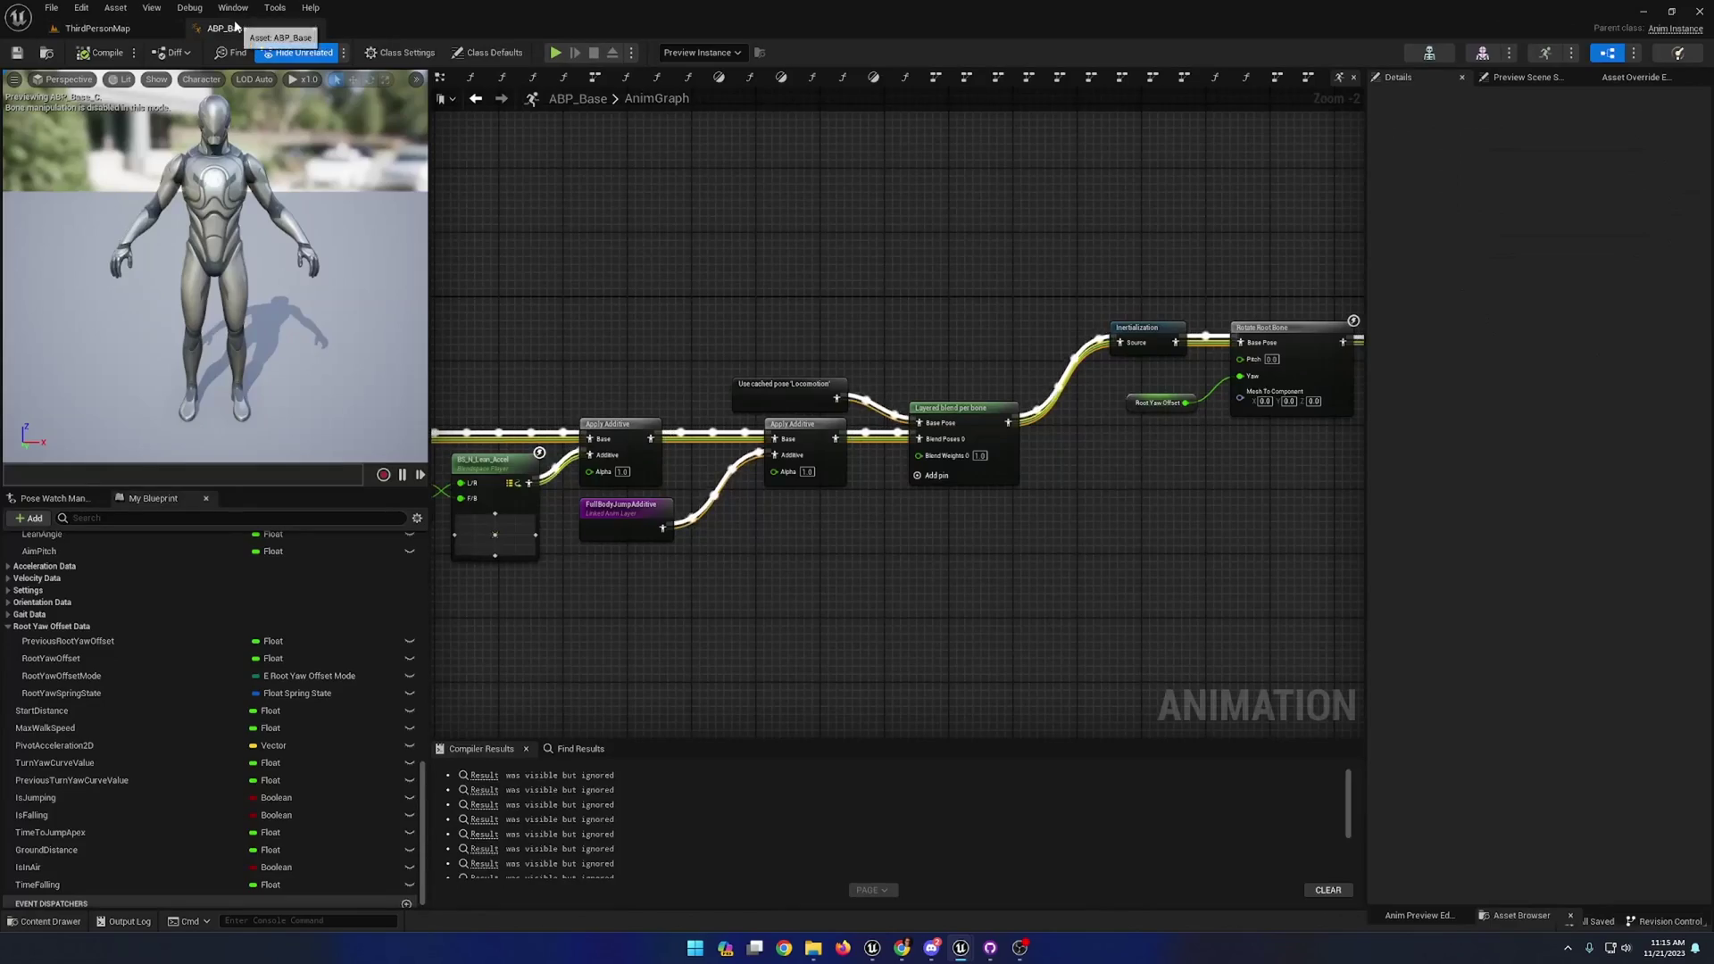
scroll(815, 487, down, 3)
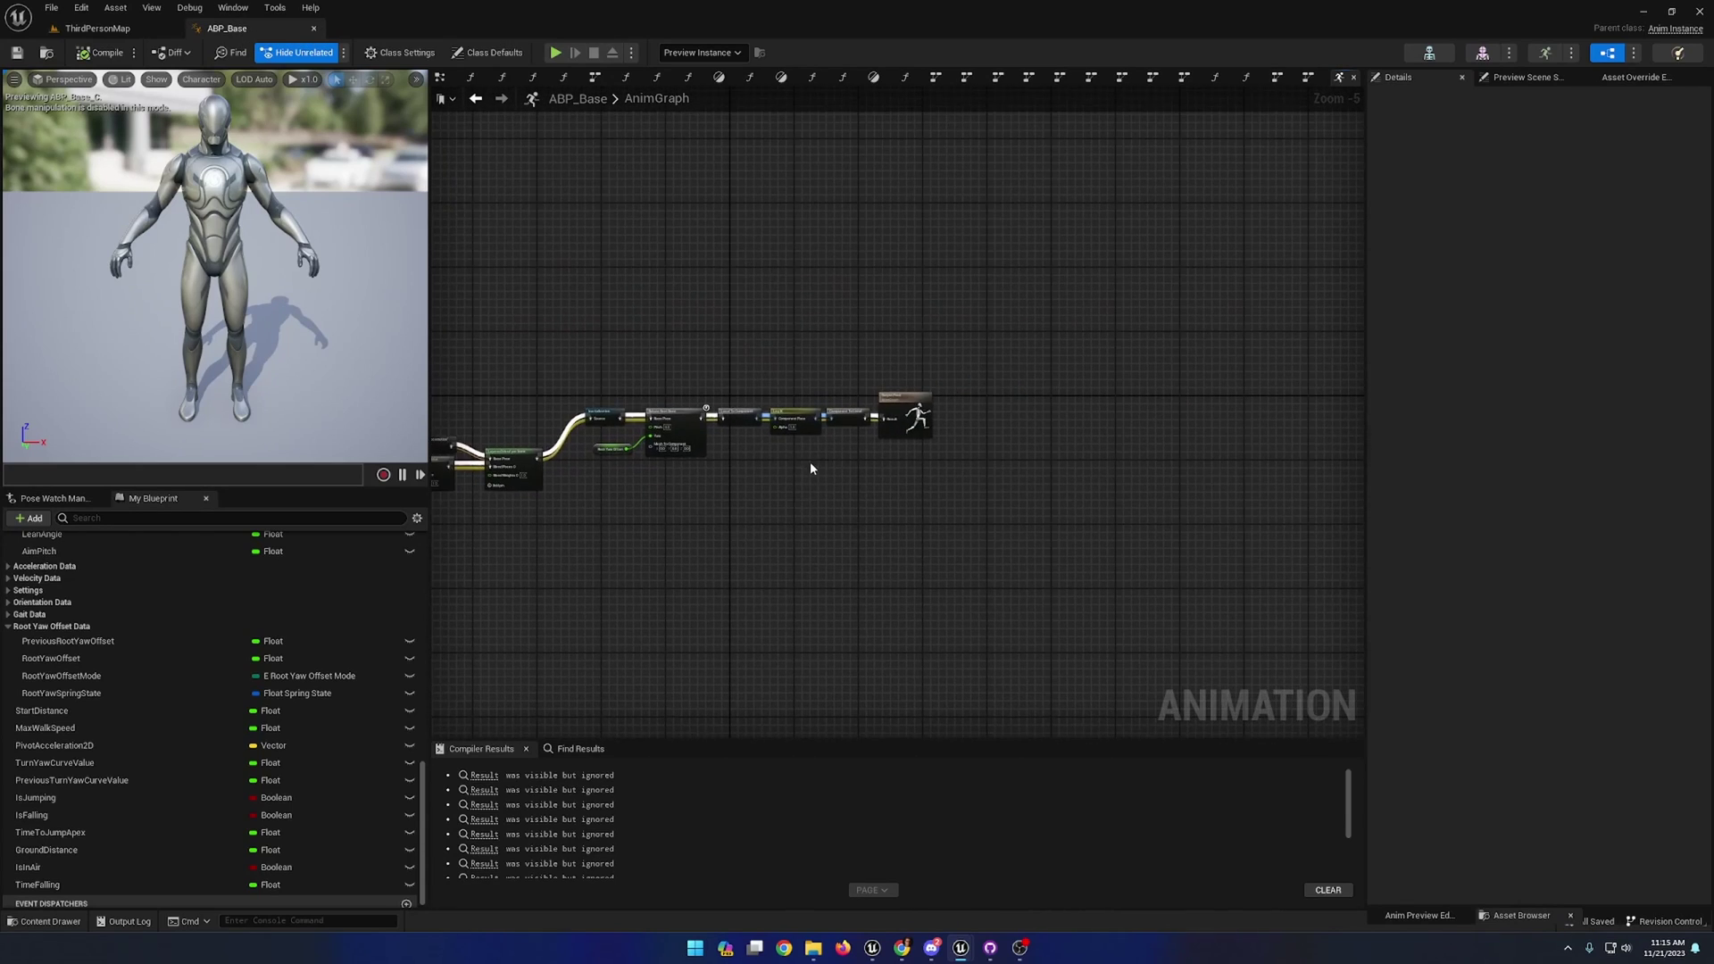
scroll(811, 469, up, 3)
scroll(759, 616, down, 1)
drag(759, 617, 1091, 513)
drag(824, 547, 1041, 547)
click(1041, 547)
right_drag(832, 586, 883, 592)
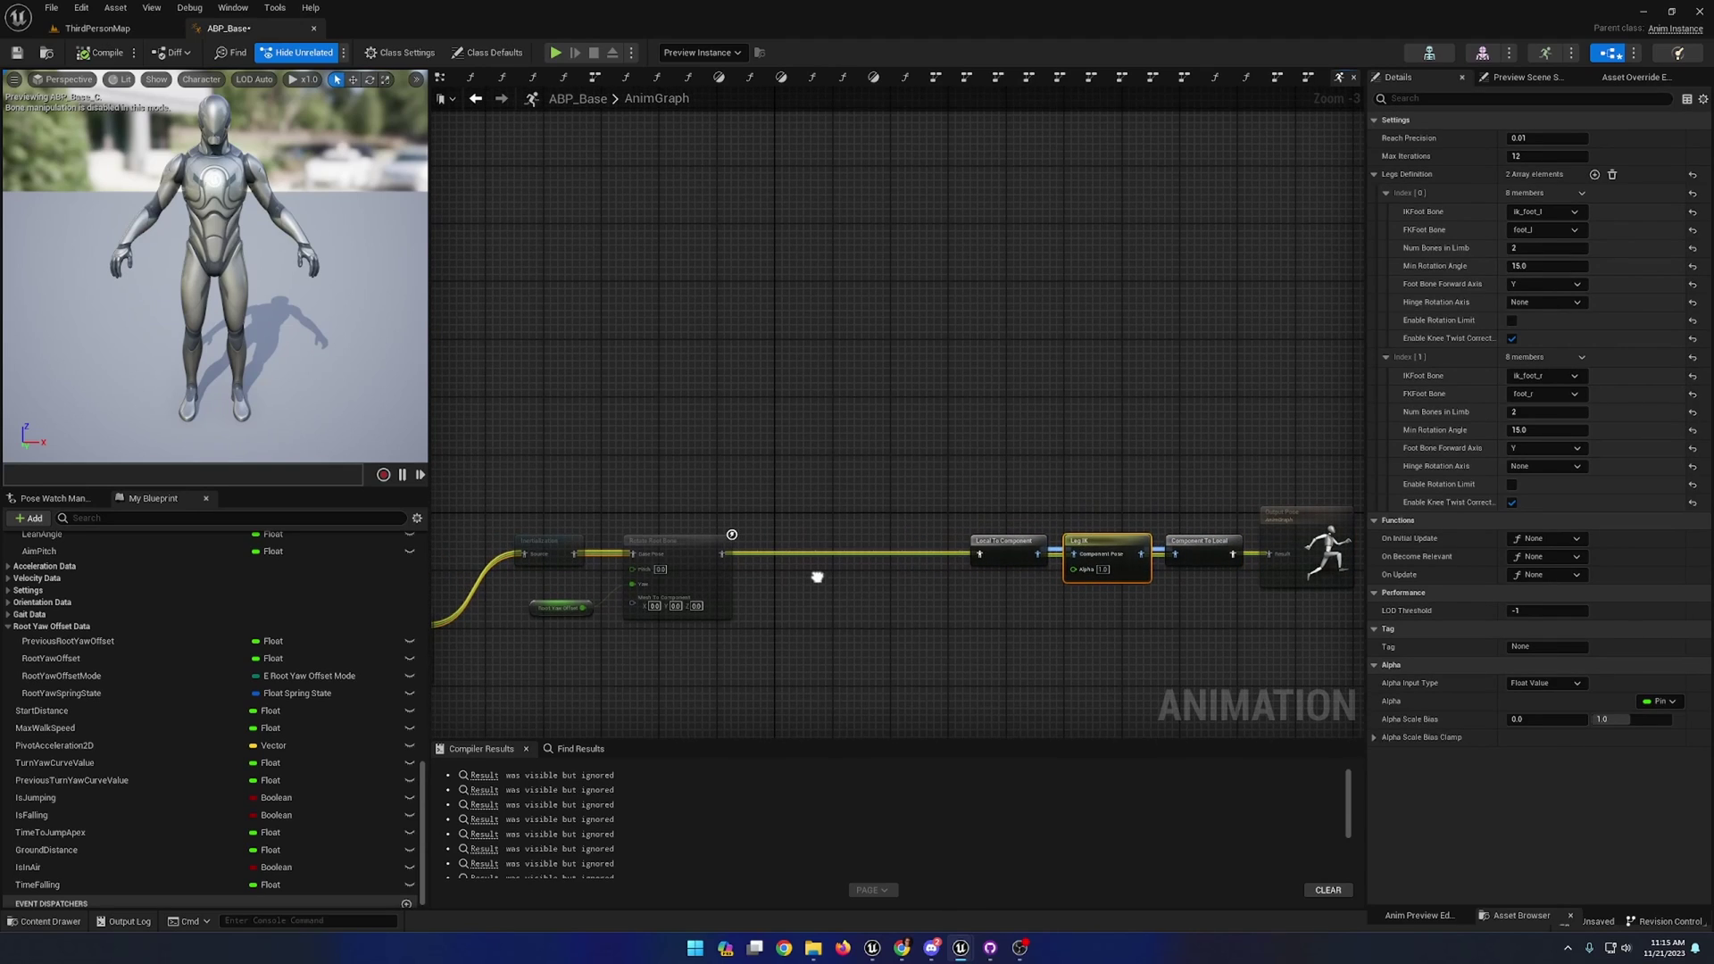
- Add a Foot Placement node and start wiring Local To Component into it
right_click(829, 579)
text(foot placement)
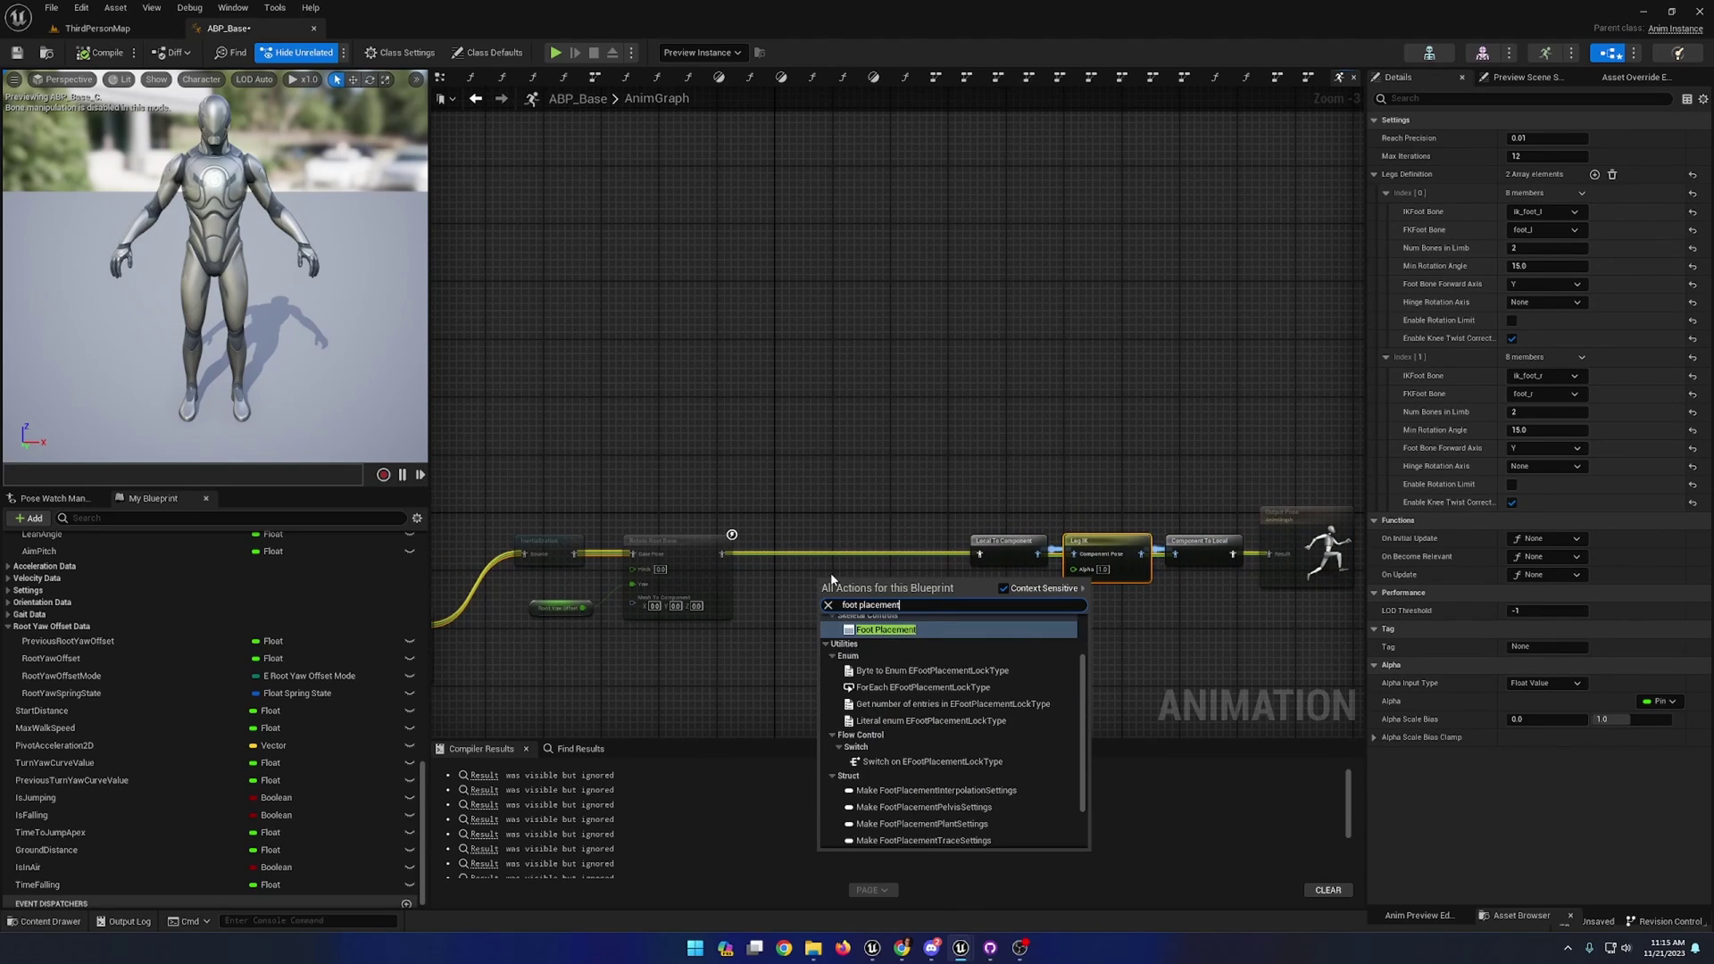
key(Return)
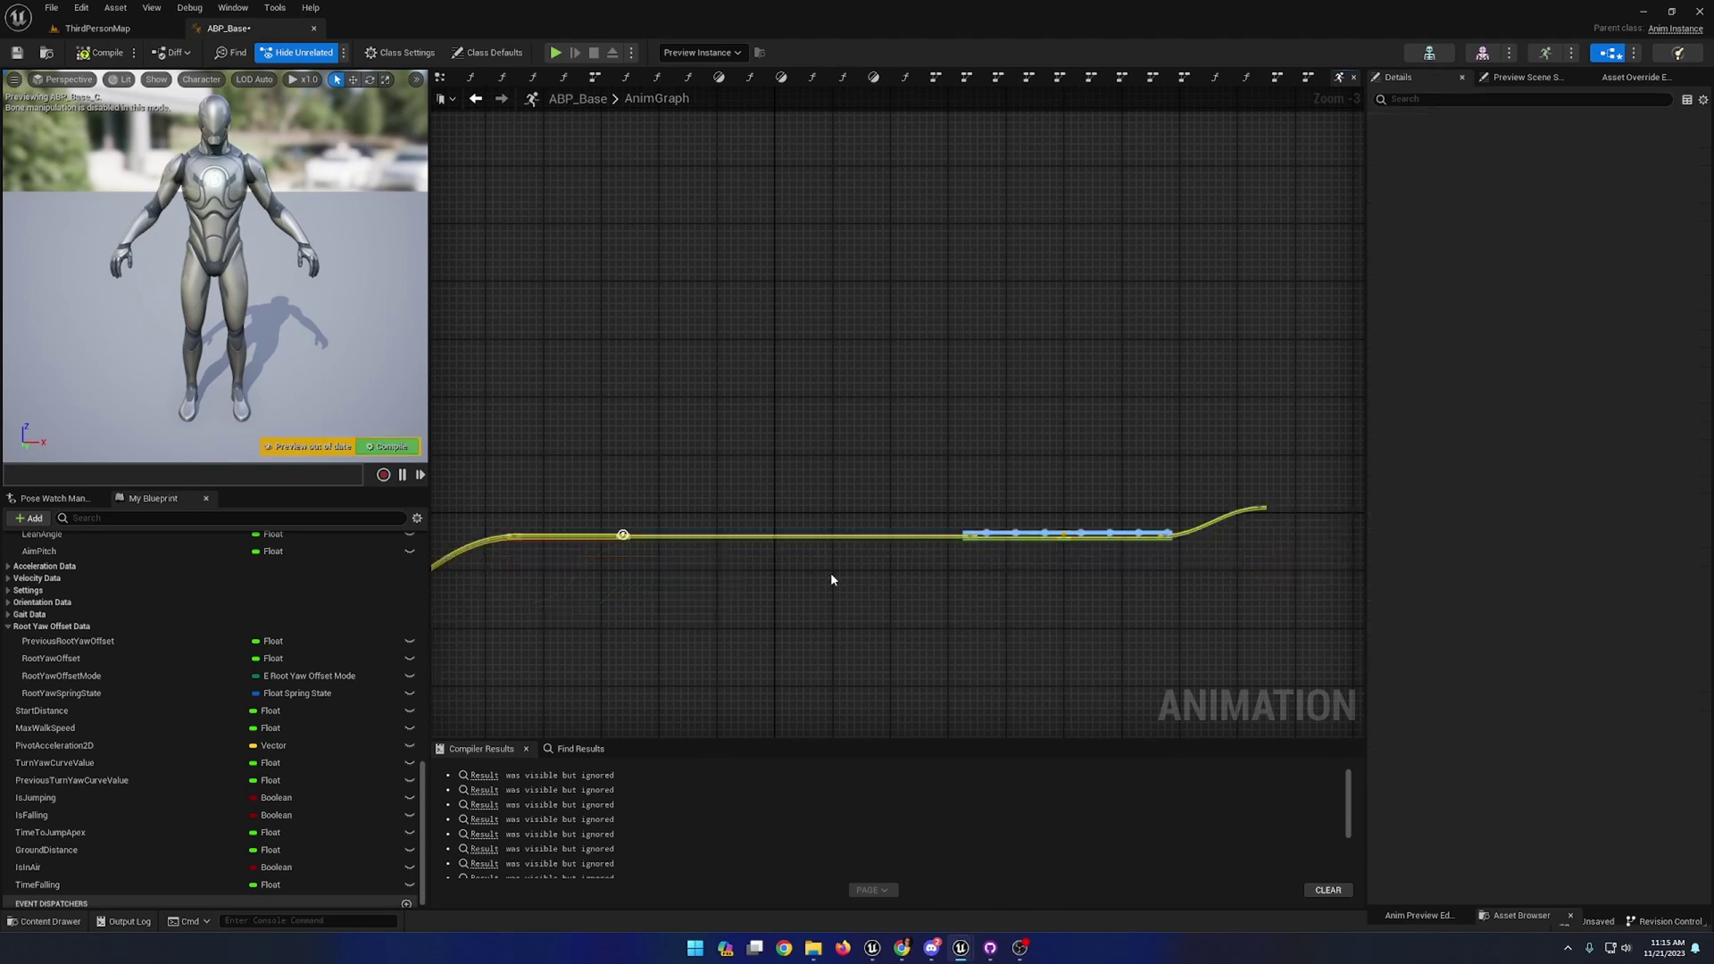
drag(1004, 541, 1074, 555)
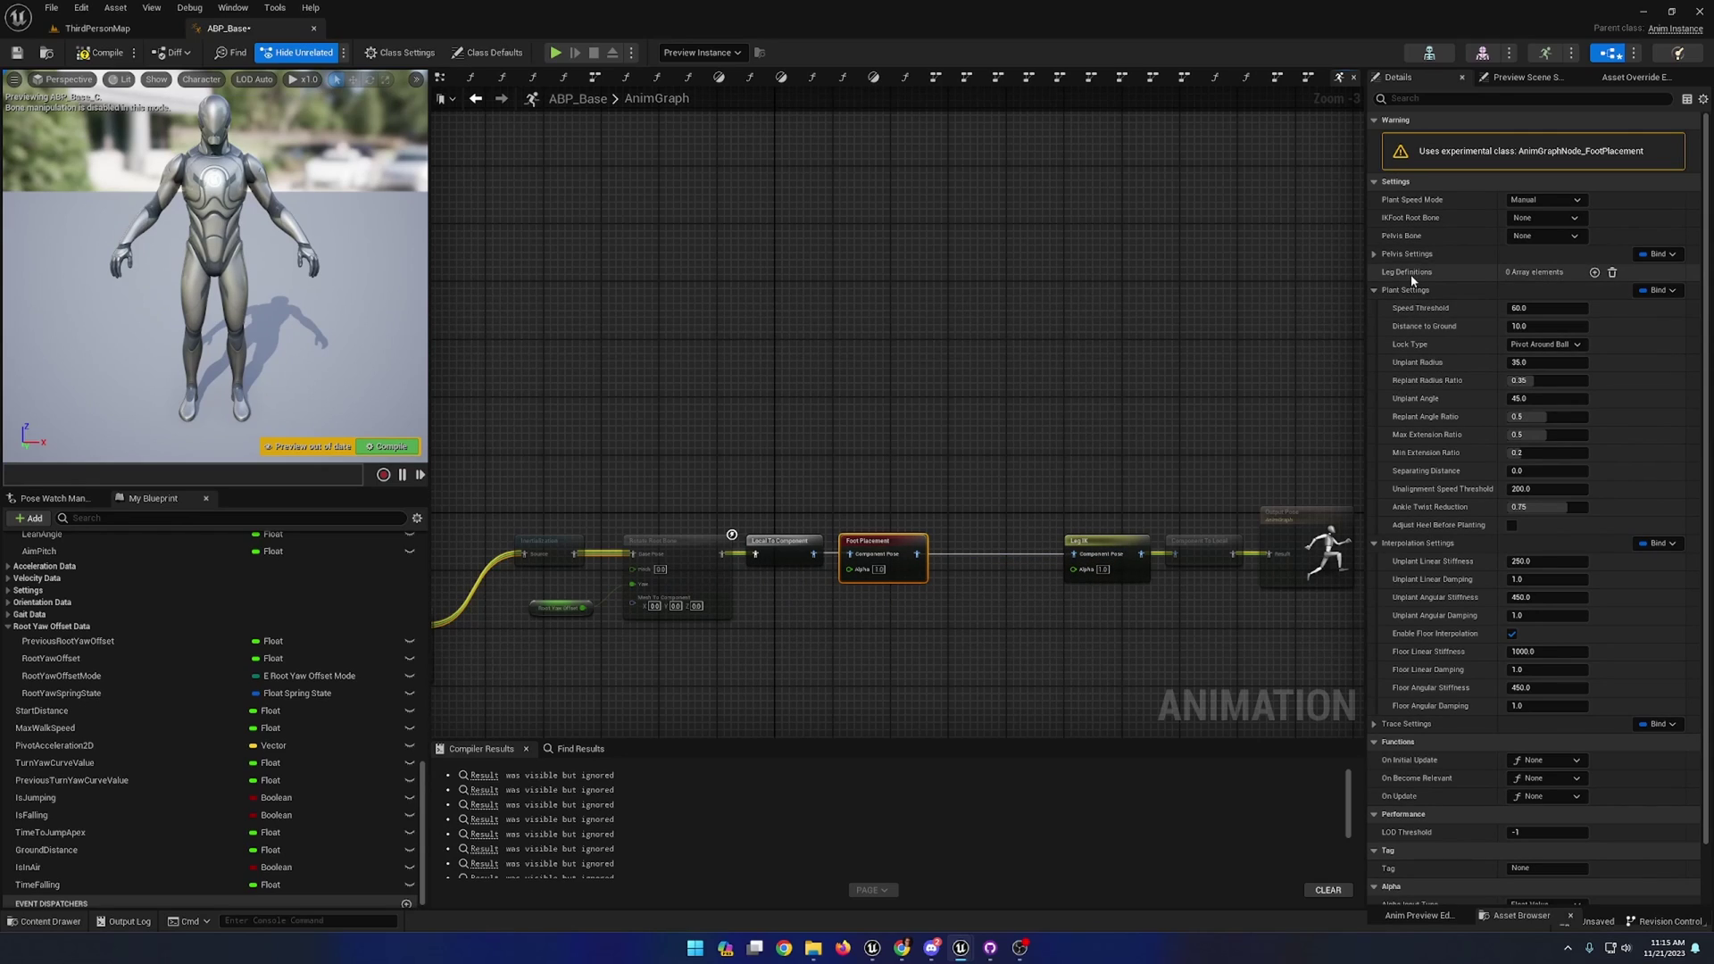
- Add two leg definitions and set the first leg's FK foot bone to foot_r
click(1595, 273)
click(1595, 272)
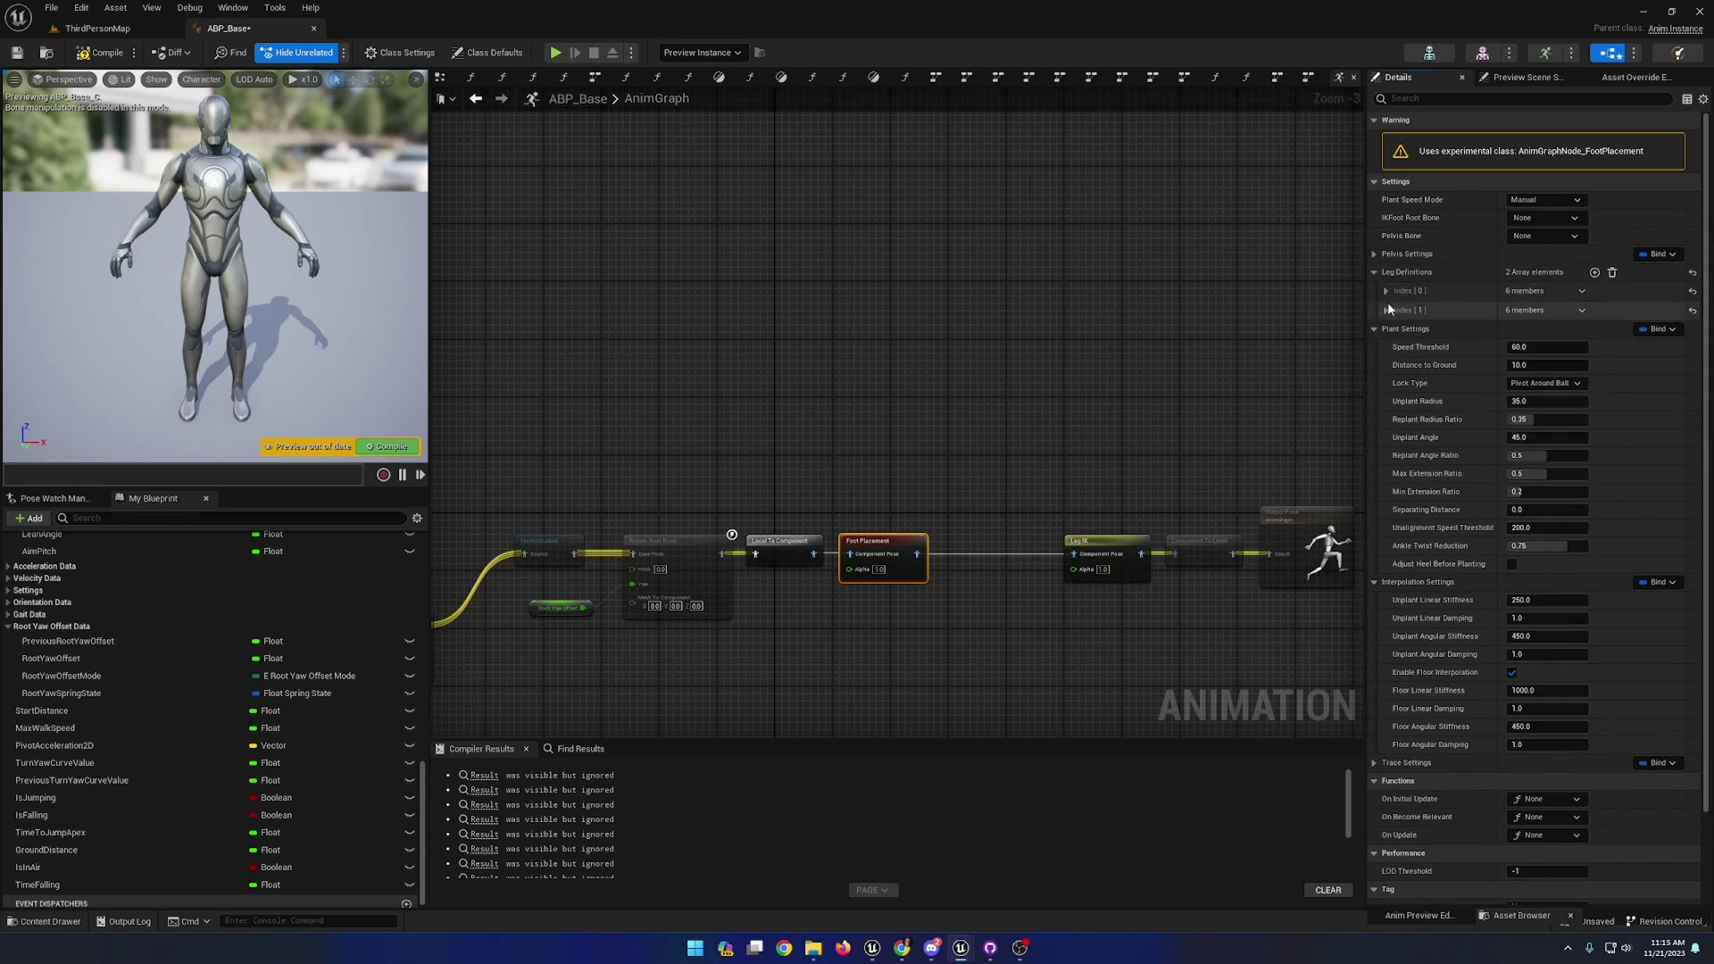
click(1386, 310)
click(1386, 291)
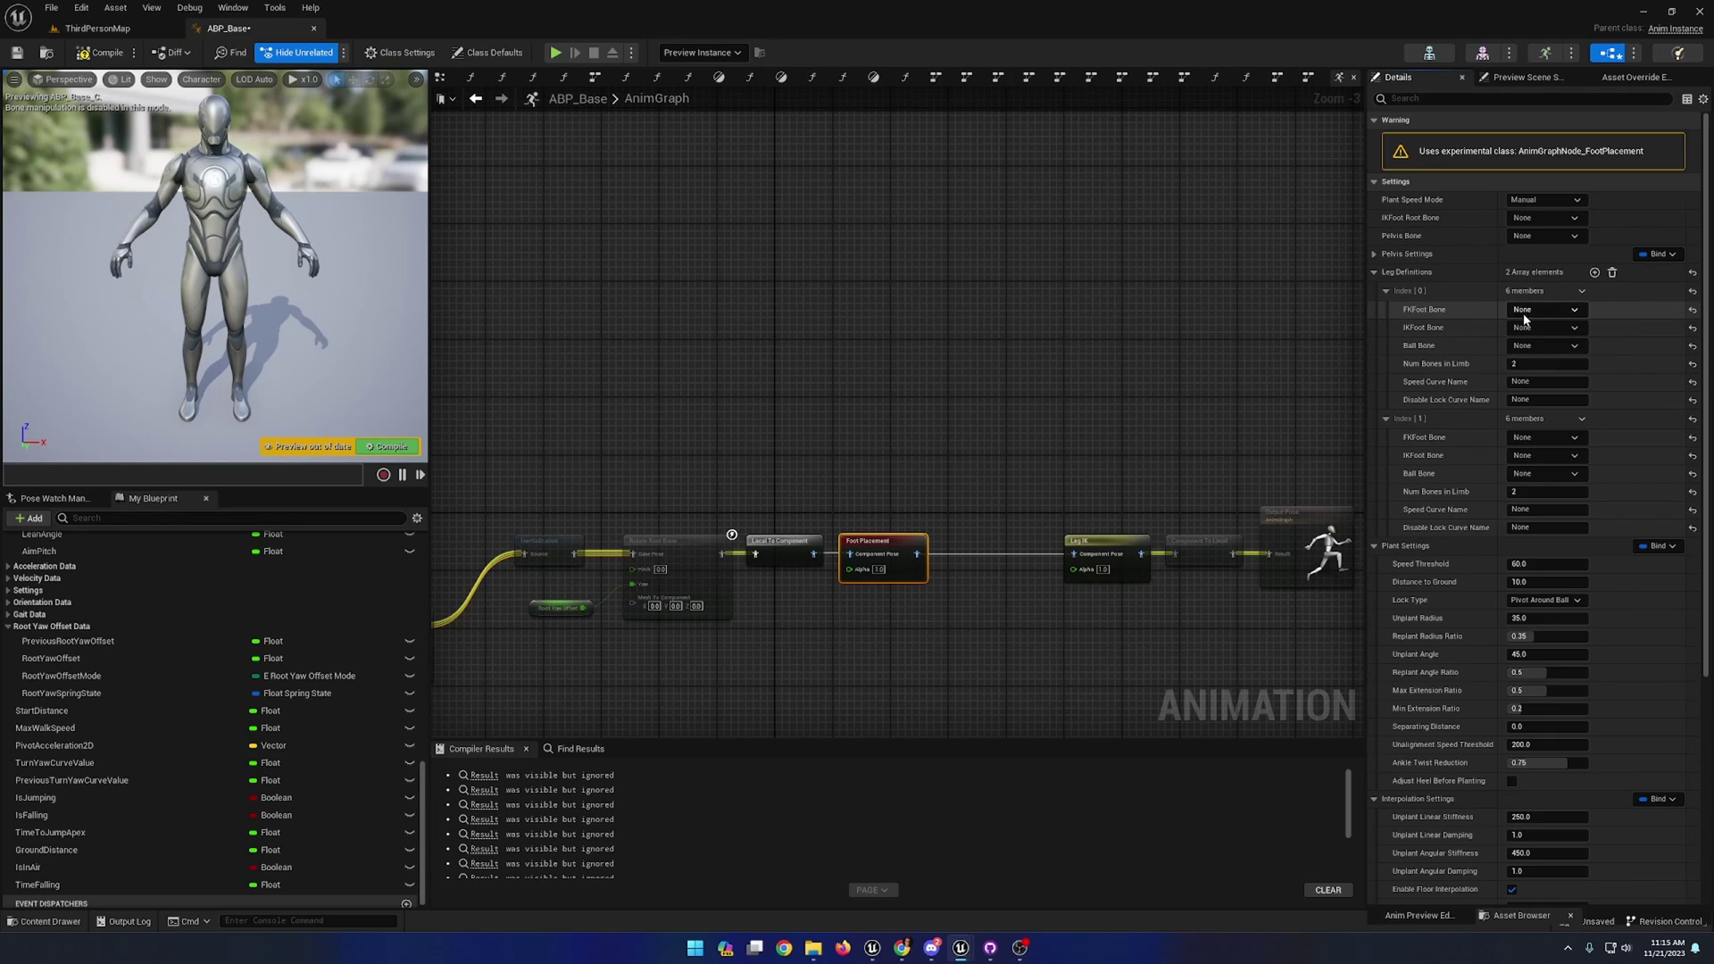
click(1574, 309)
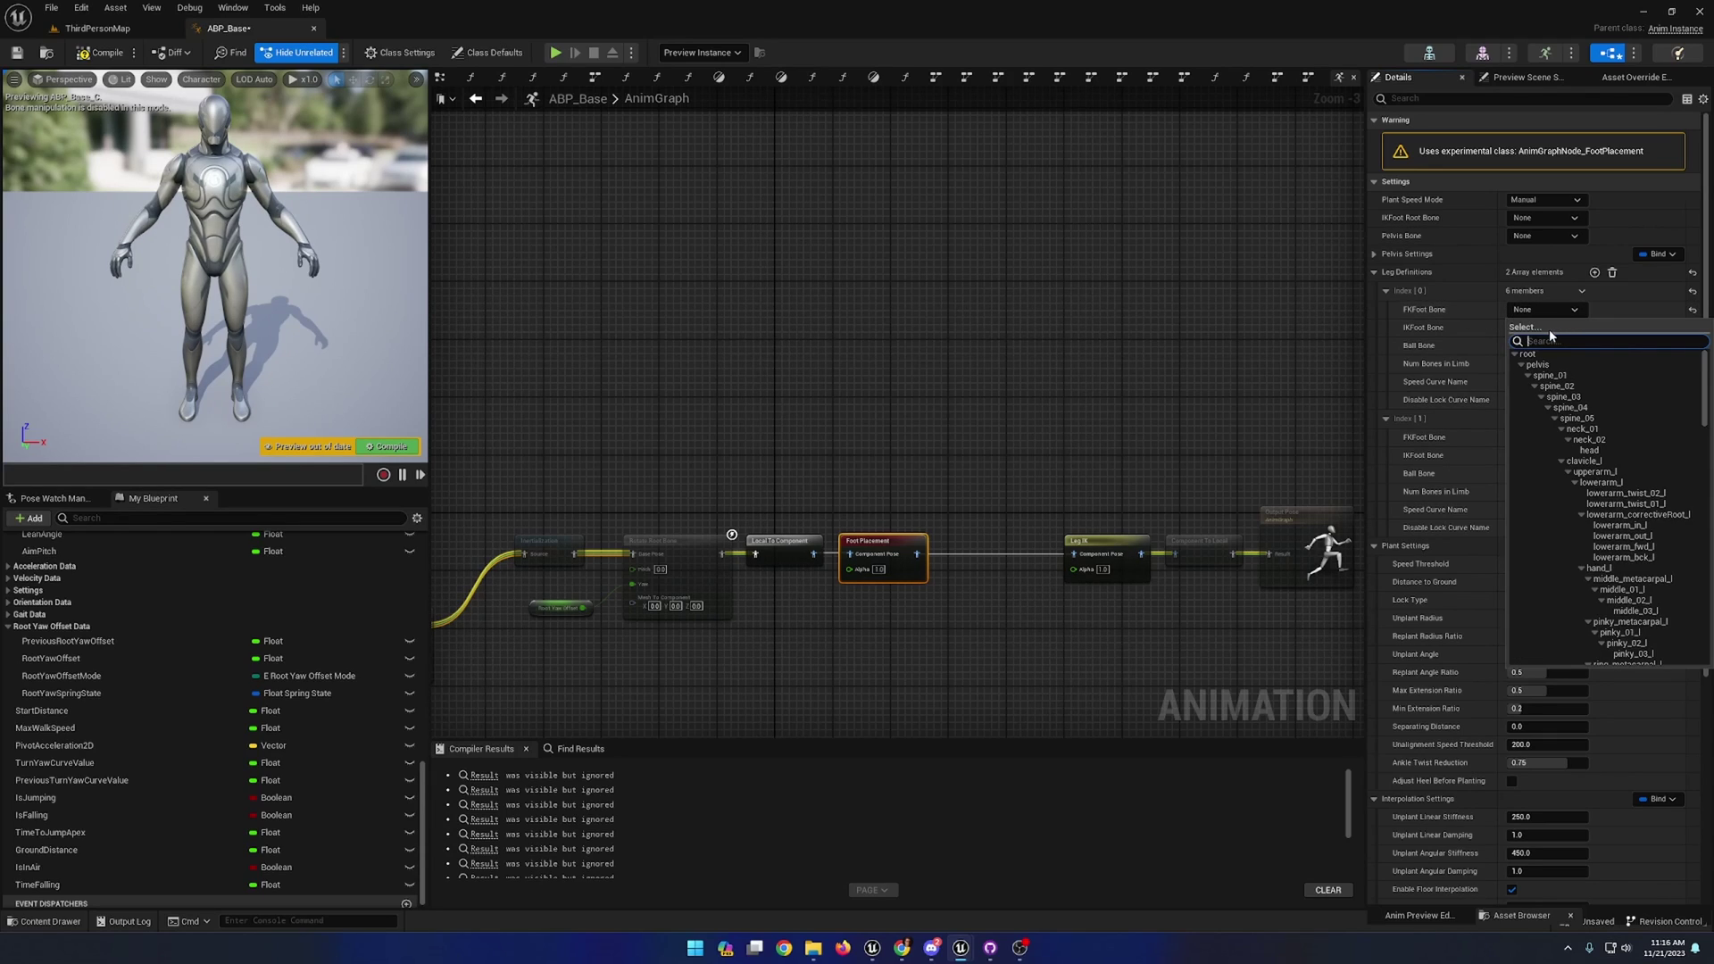
text(foot)
click(1532, 354)
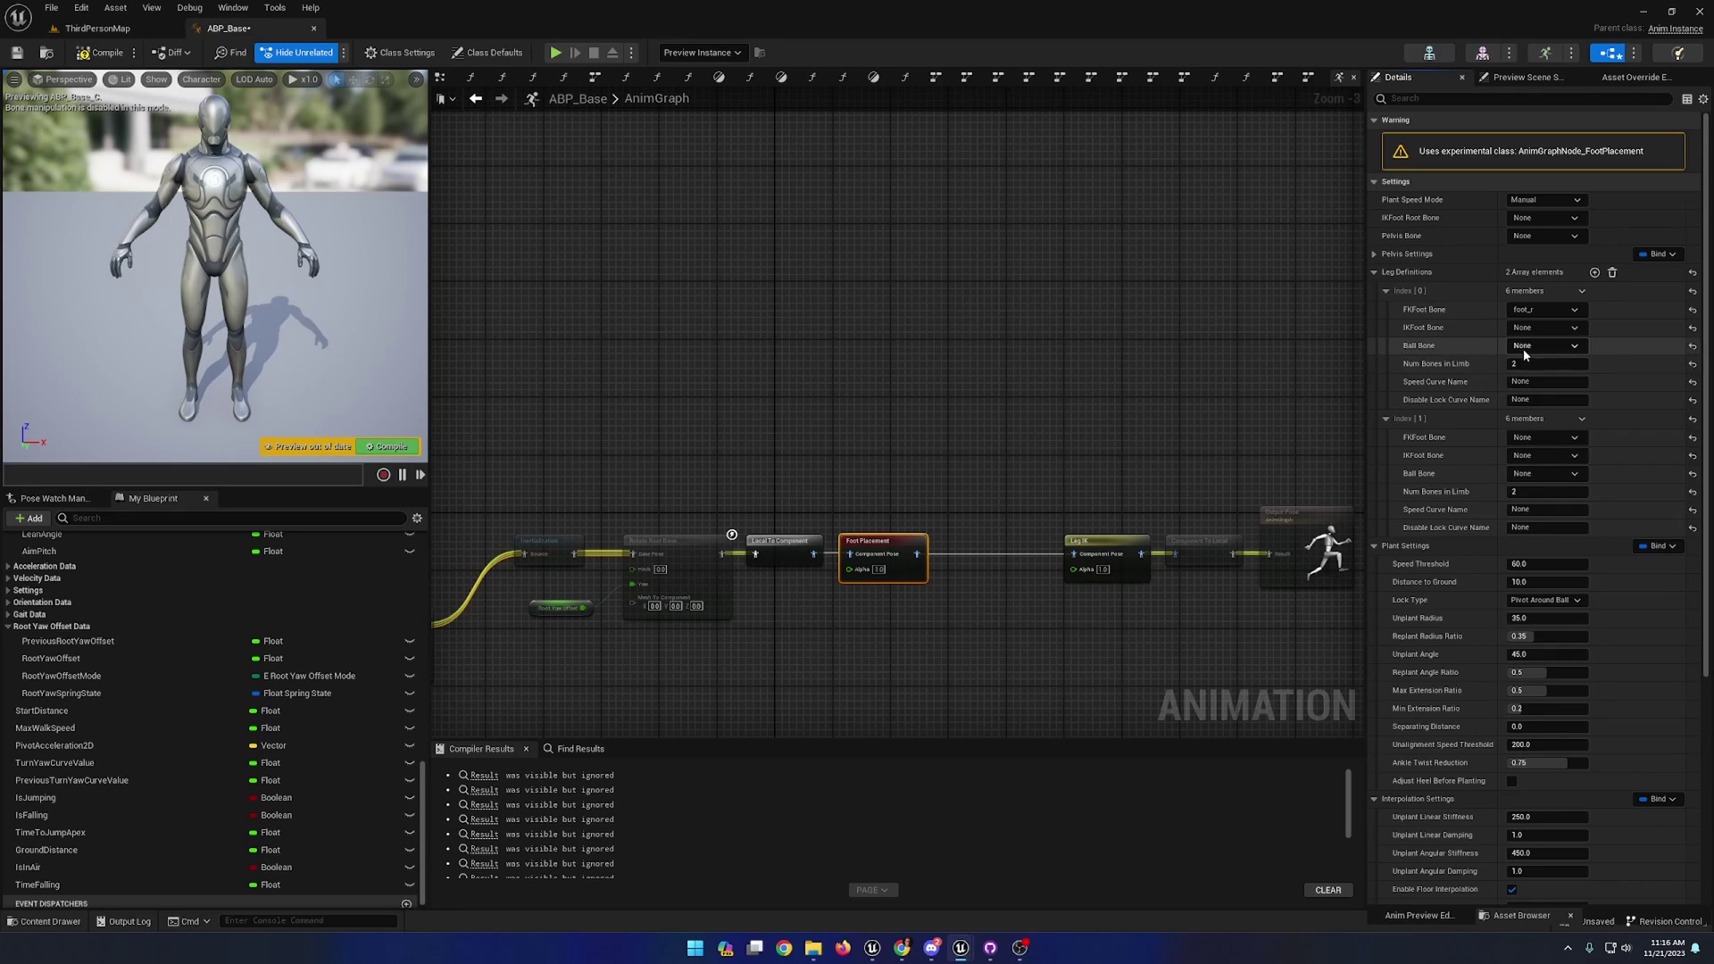
- Set the first leg's IK foot bone to ik_foot_r and its ball bone to ball_r
click(1514, 329)
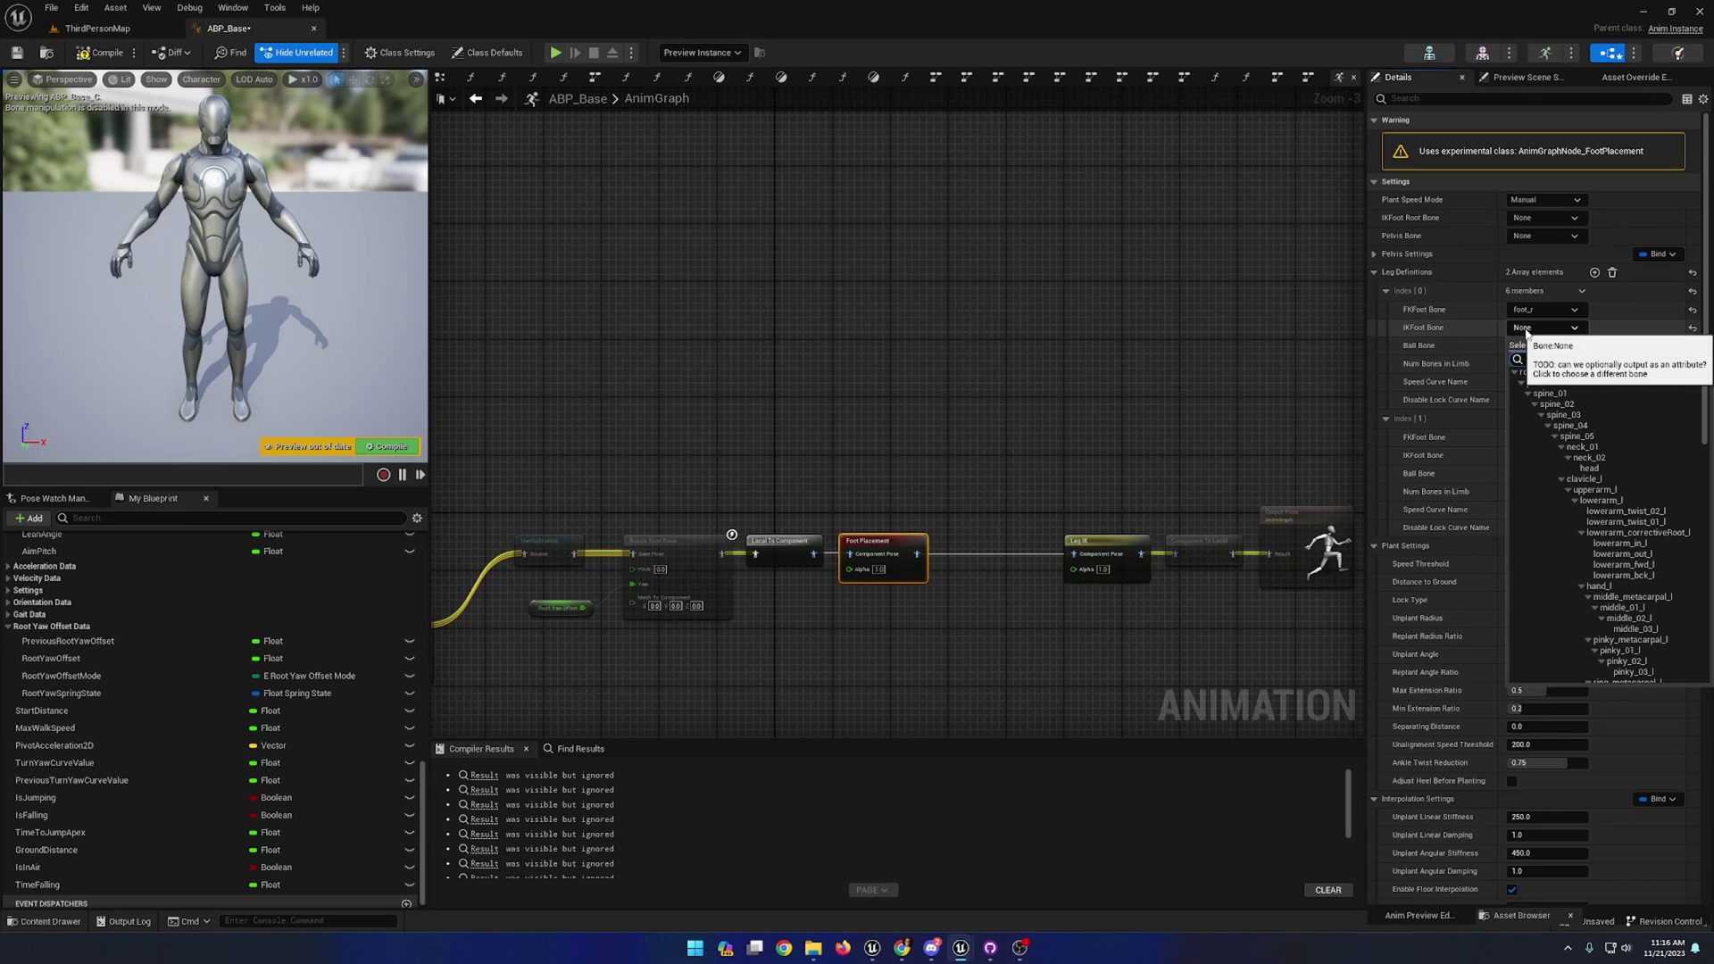
text(ik_foot)
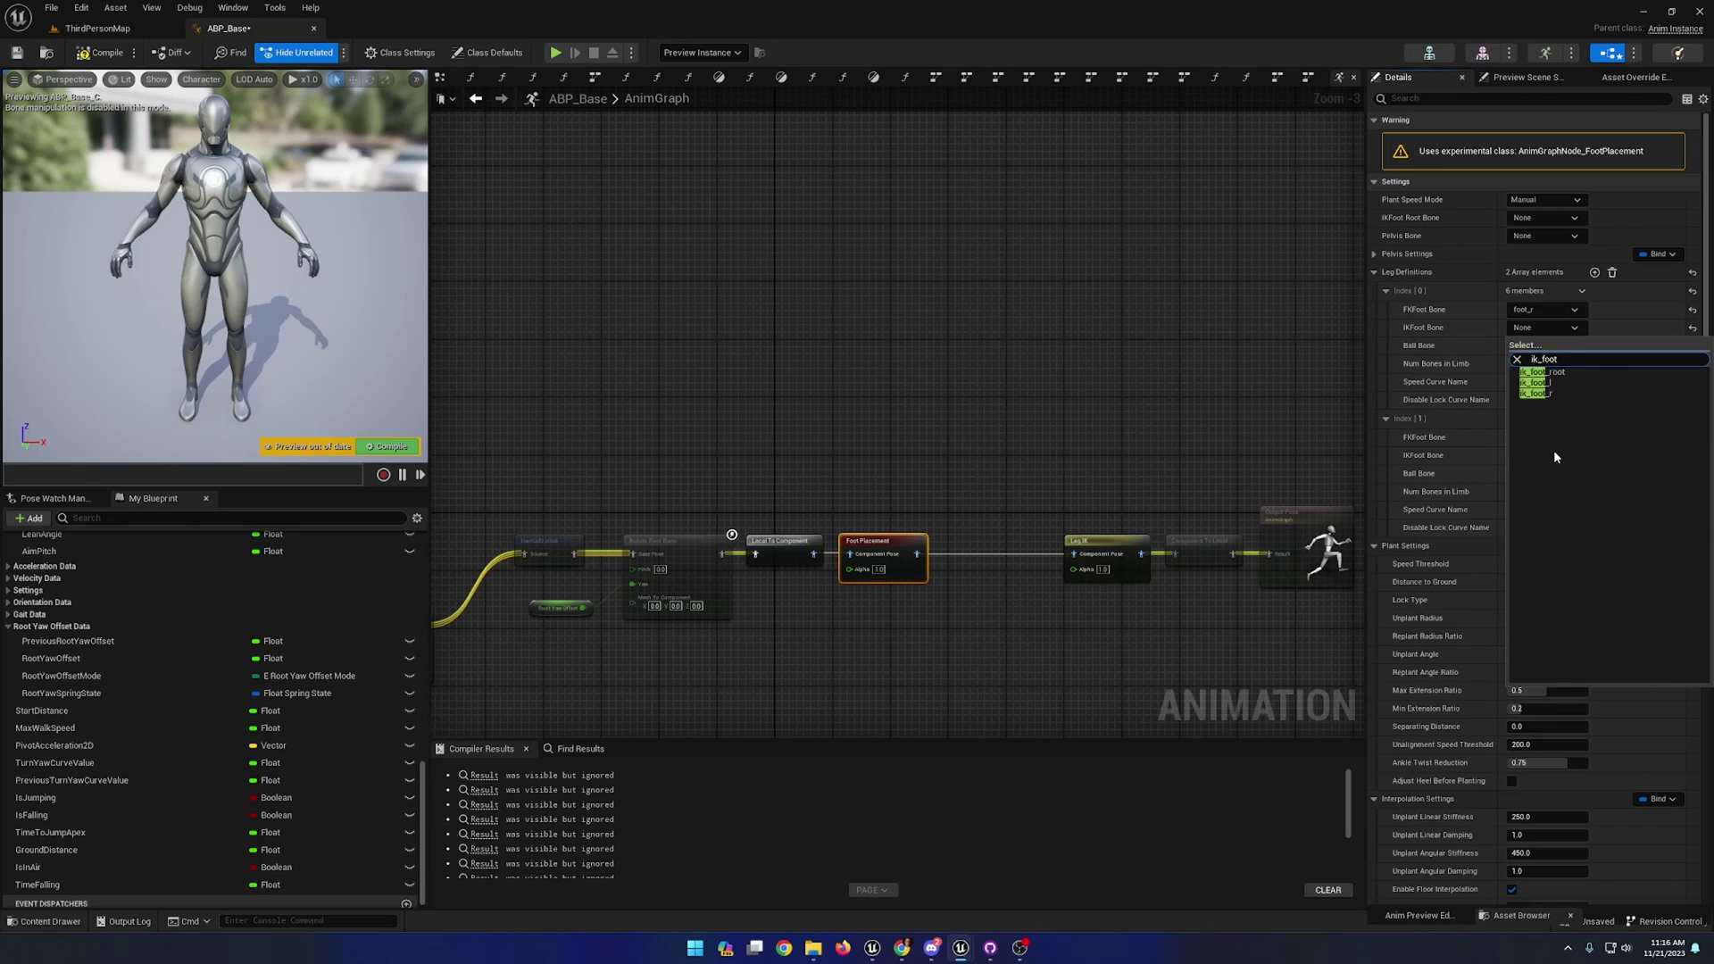
click(1531, 394)
click(1540, 345)
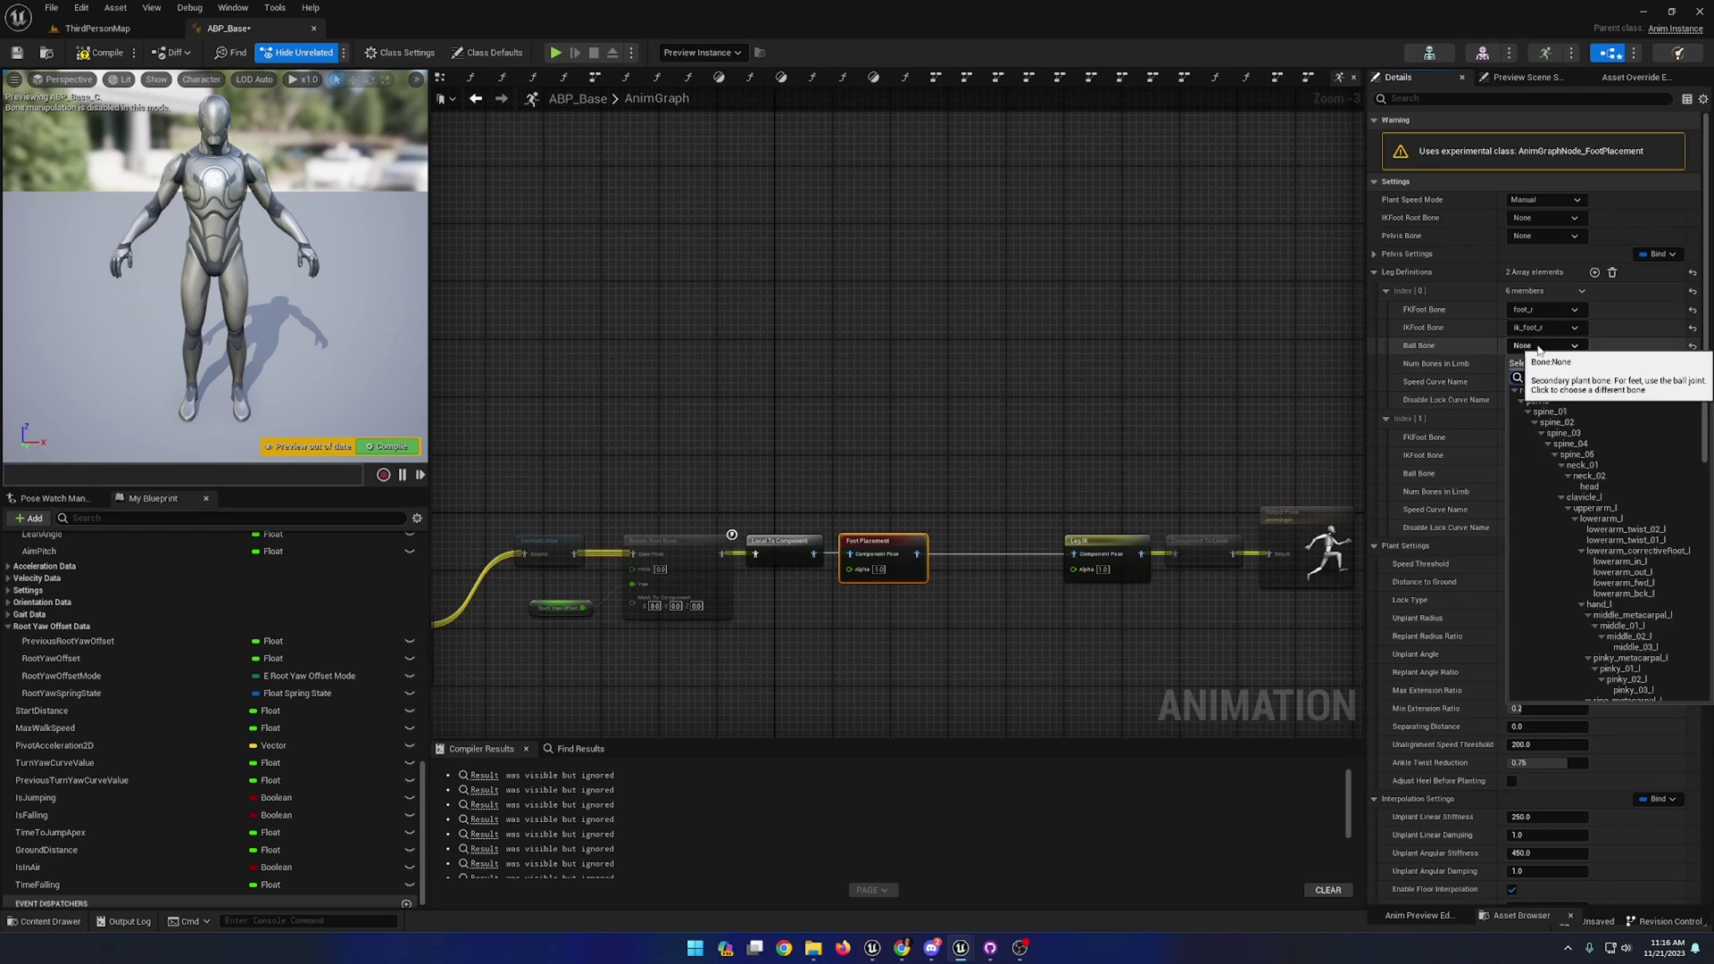
text(ball)
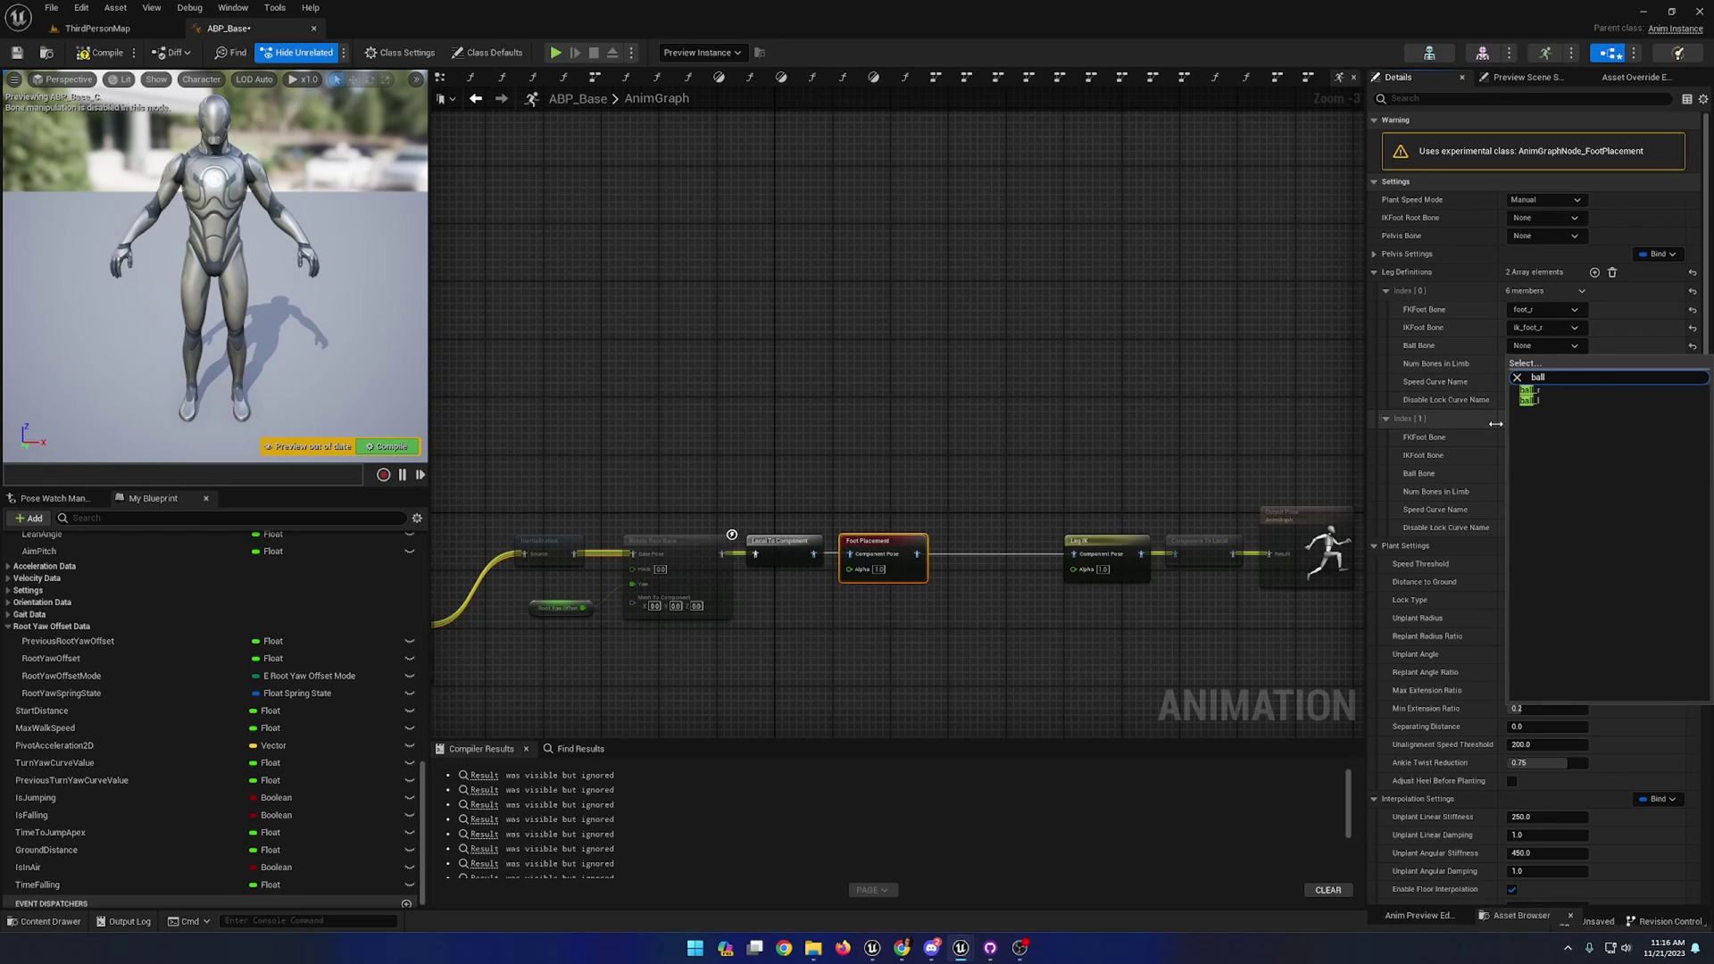
click(1533, 390)
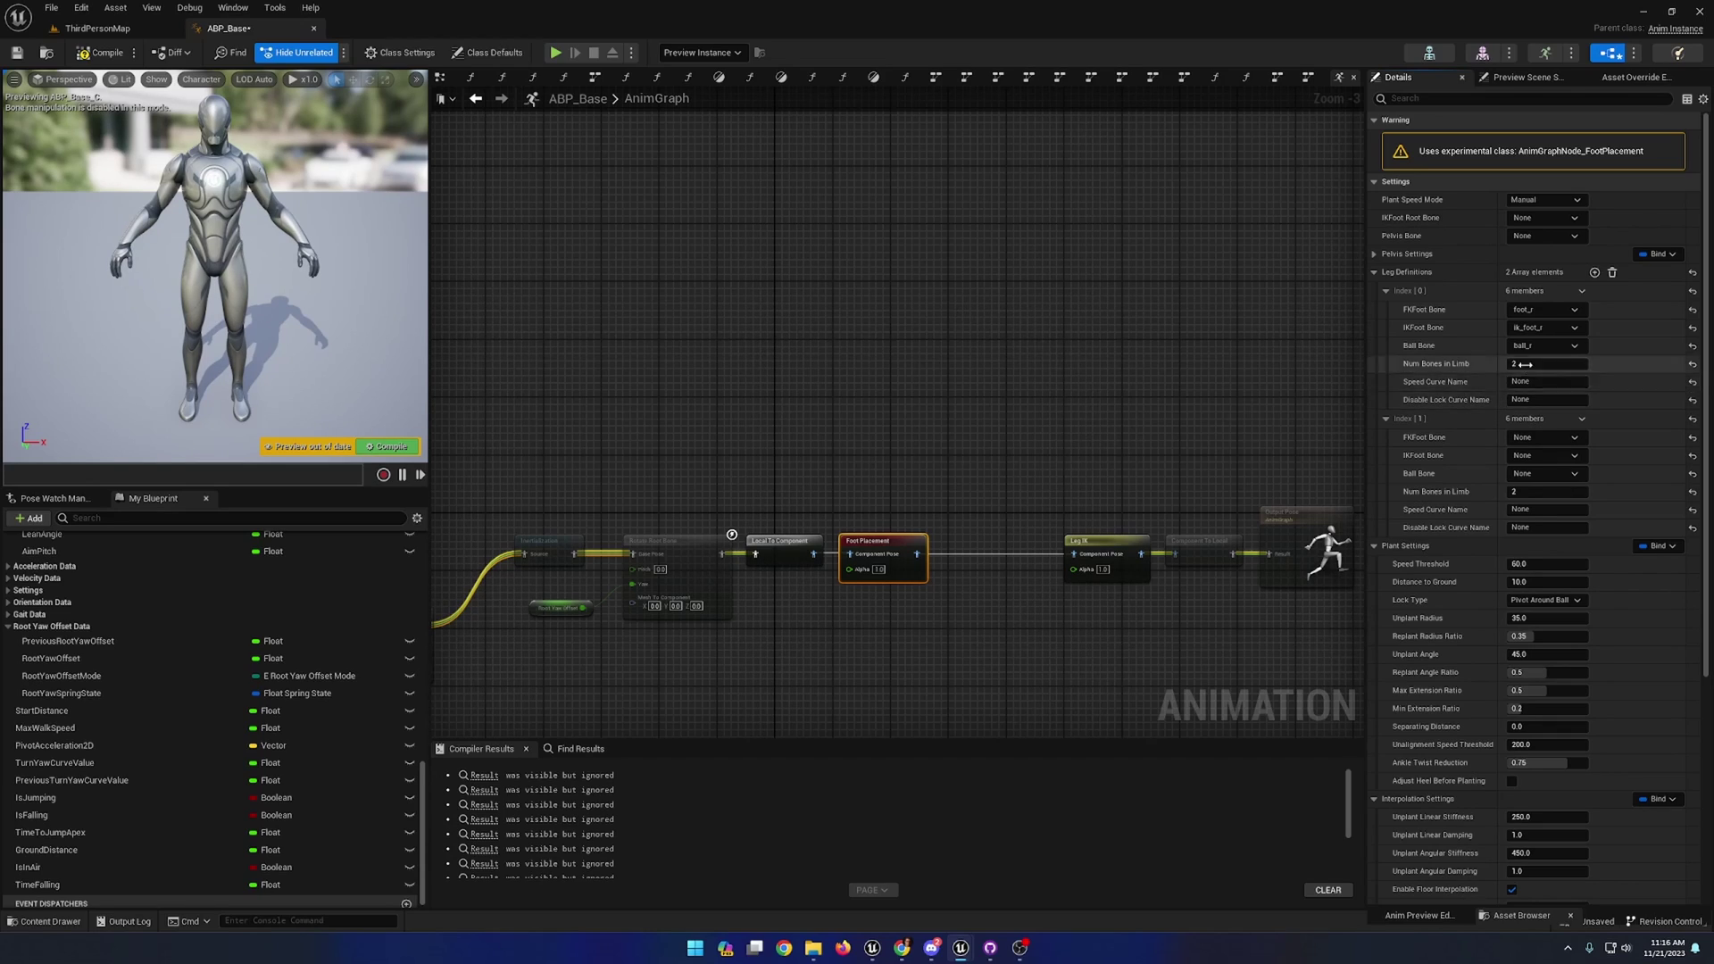
- Switch Plant Speed Mode to Graph and set the second leg's FK foot bone to foot_l
click(1559, 202)
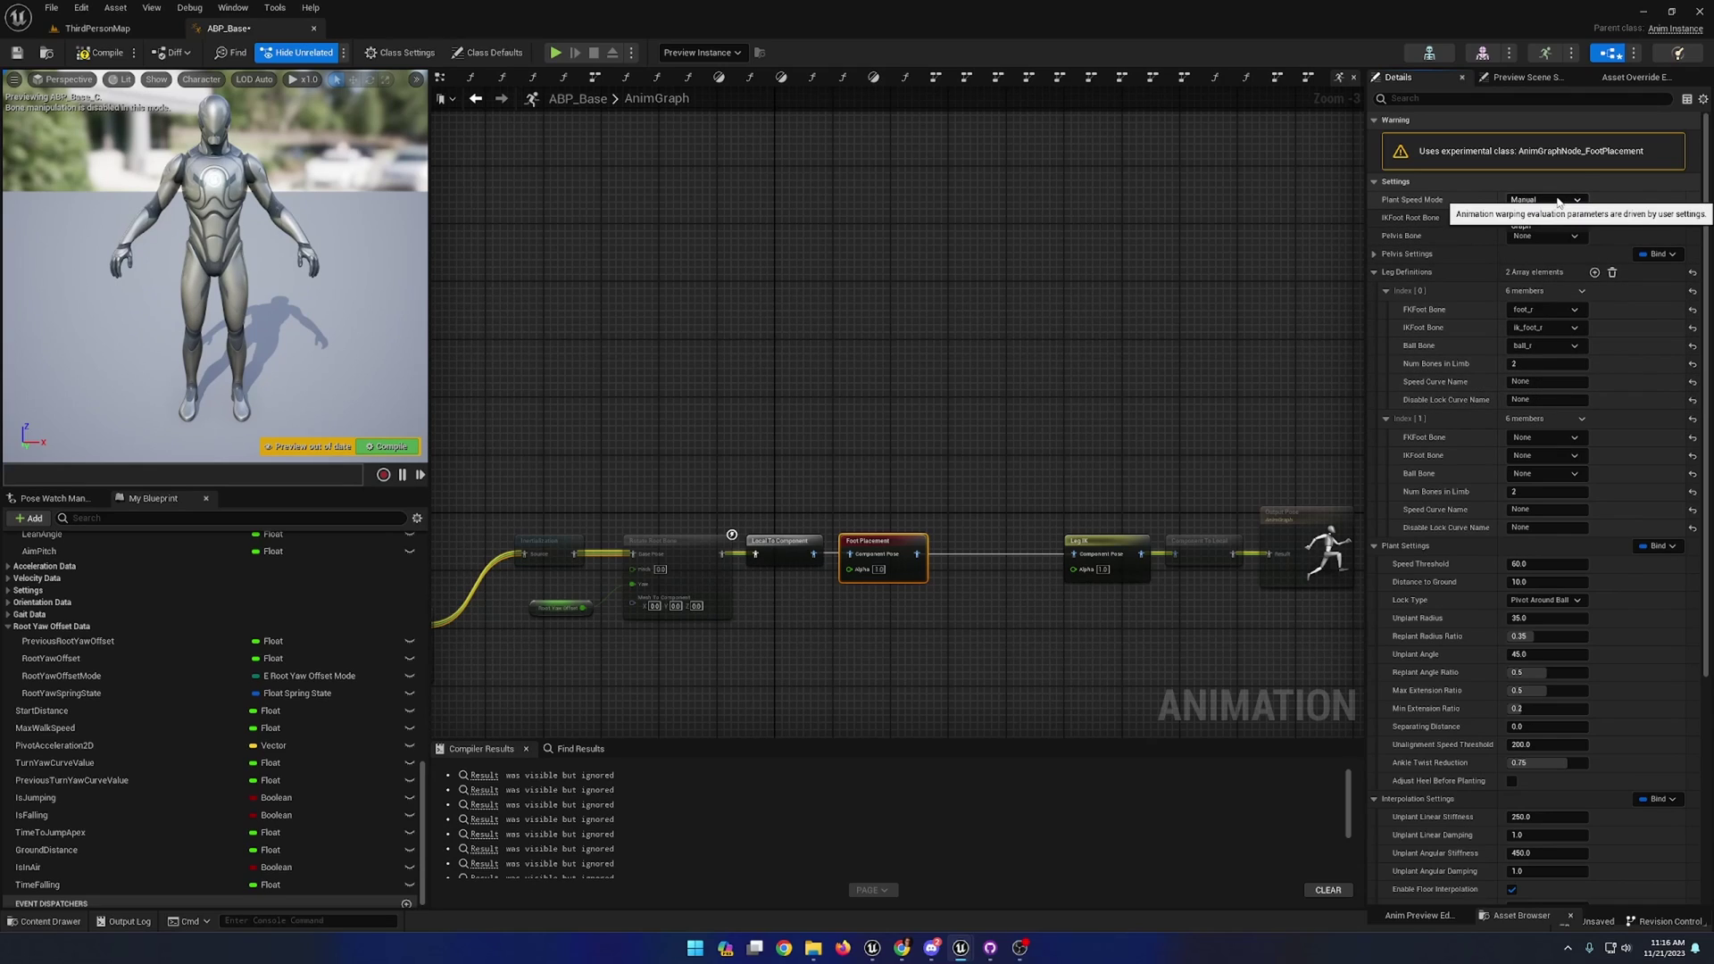
click(1538, 225)
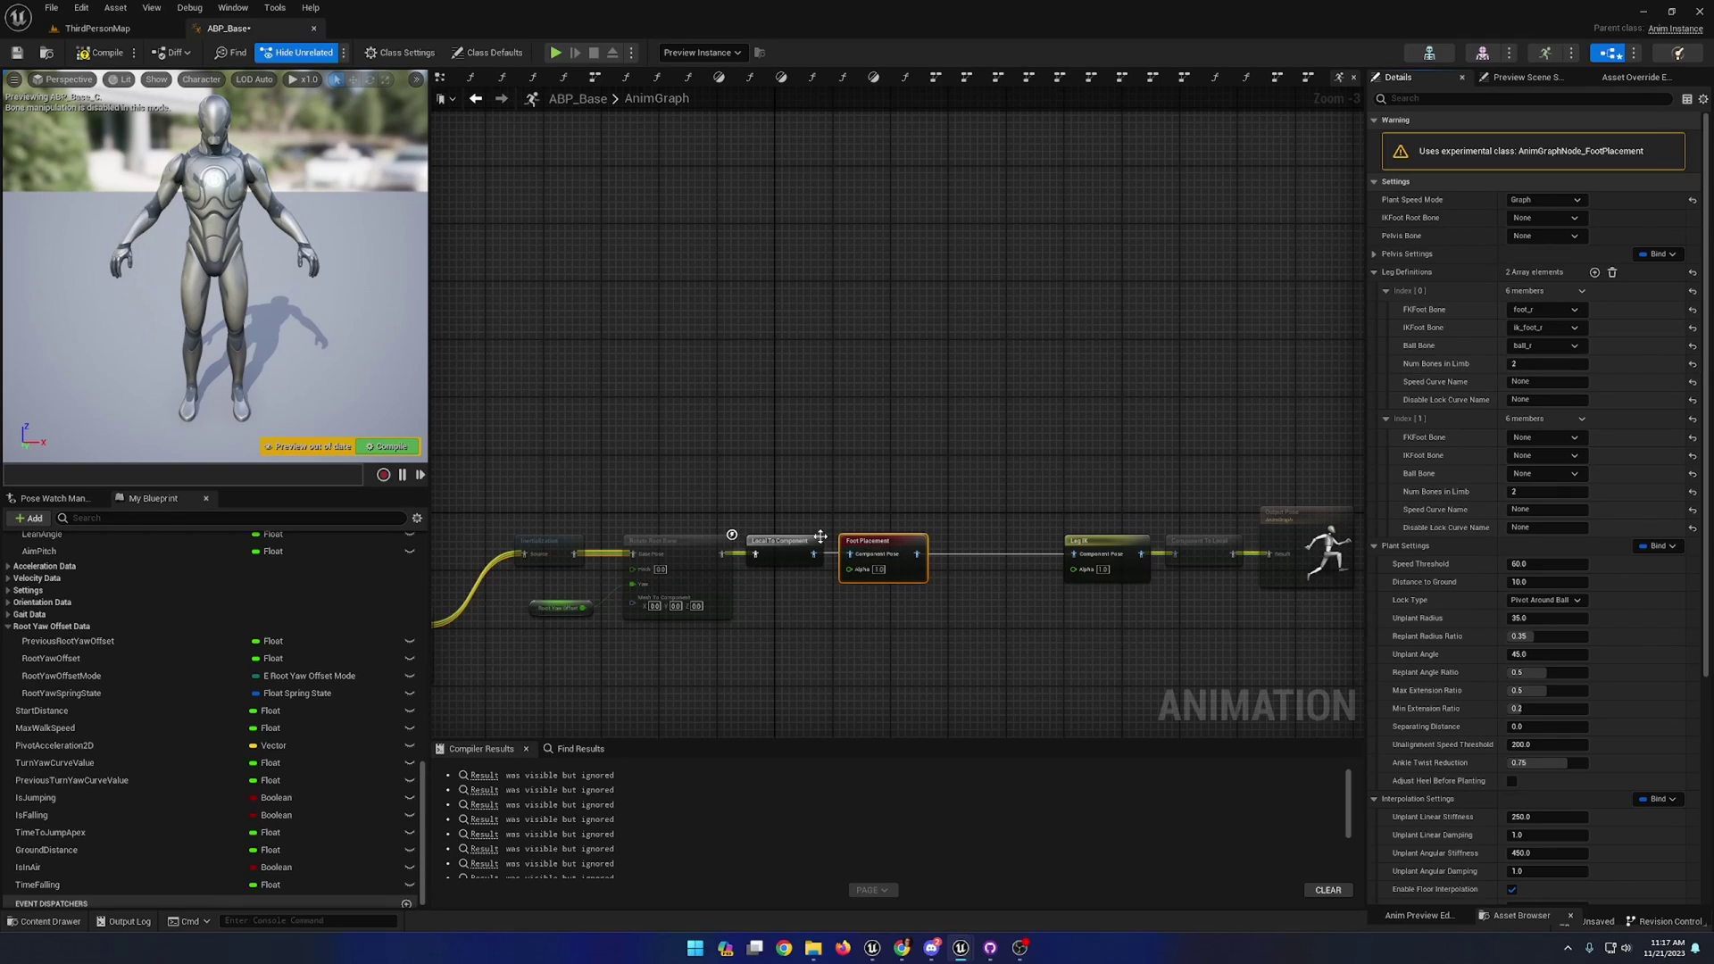
click(1554, 437)
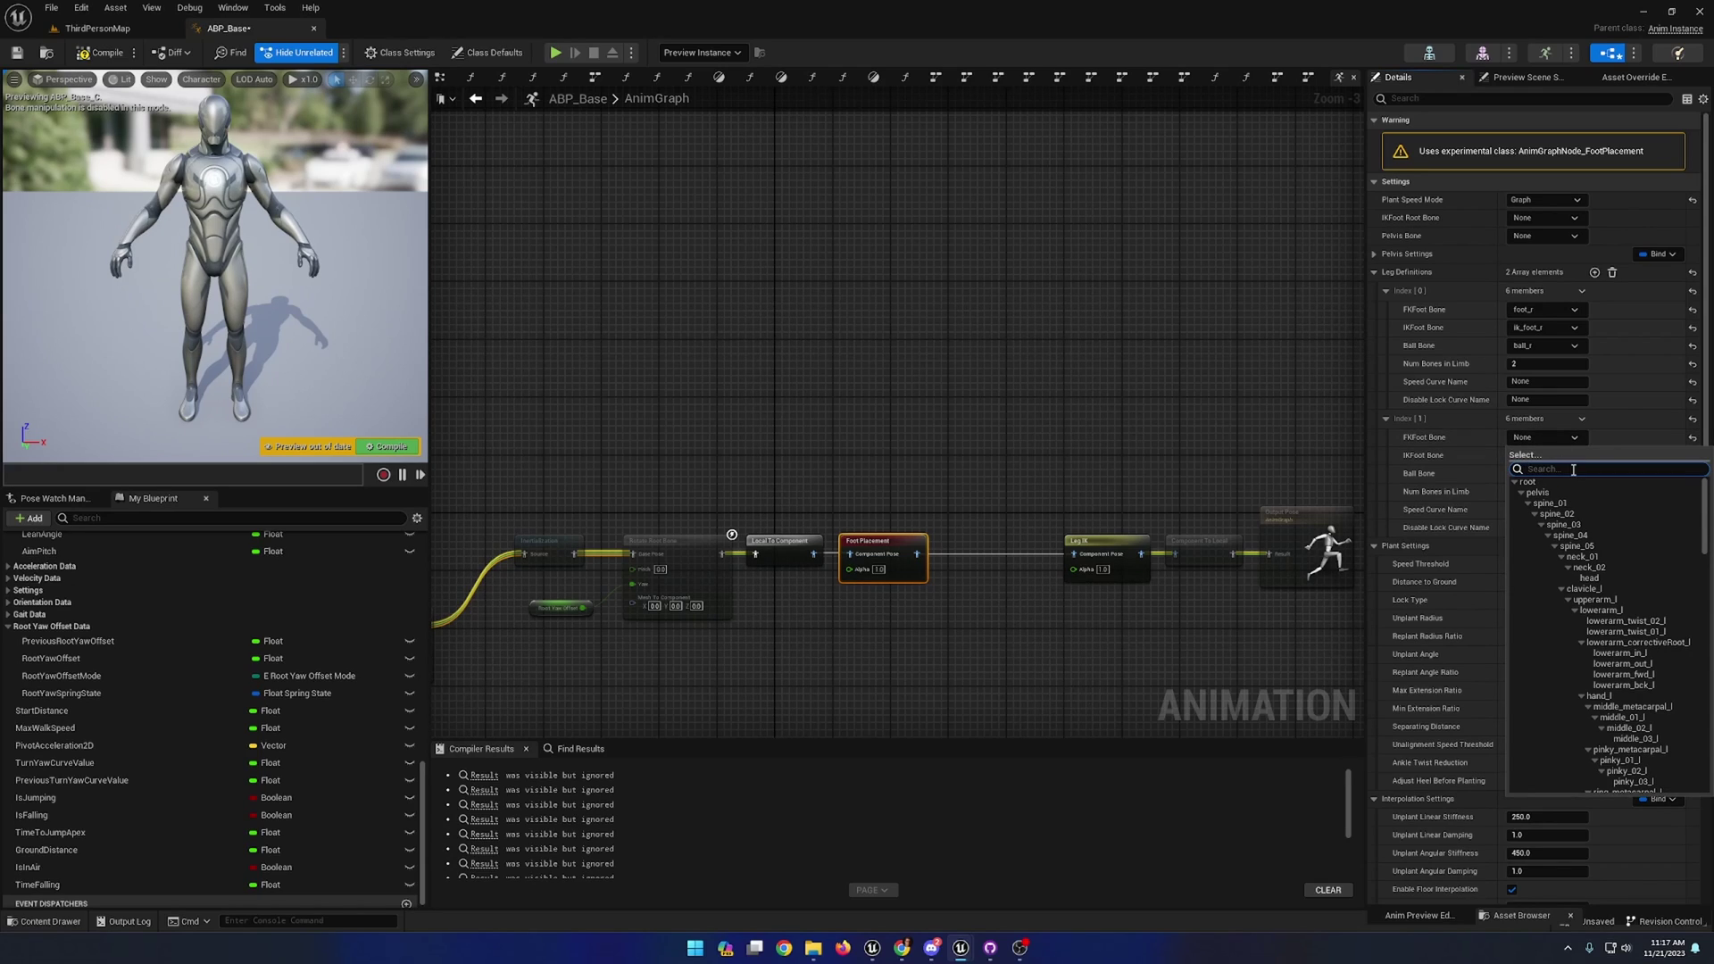
text(foot)
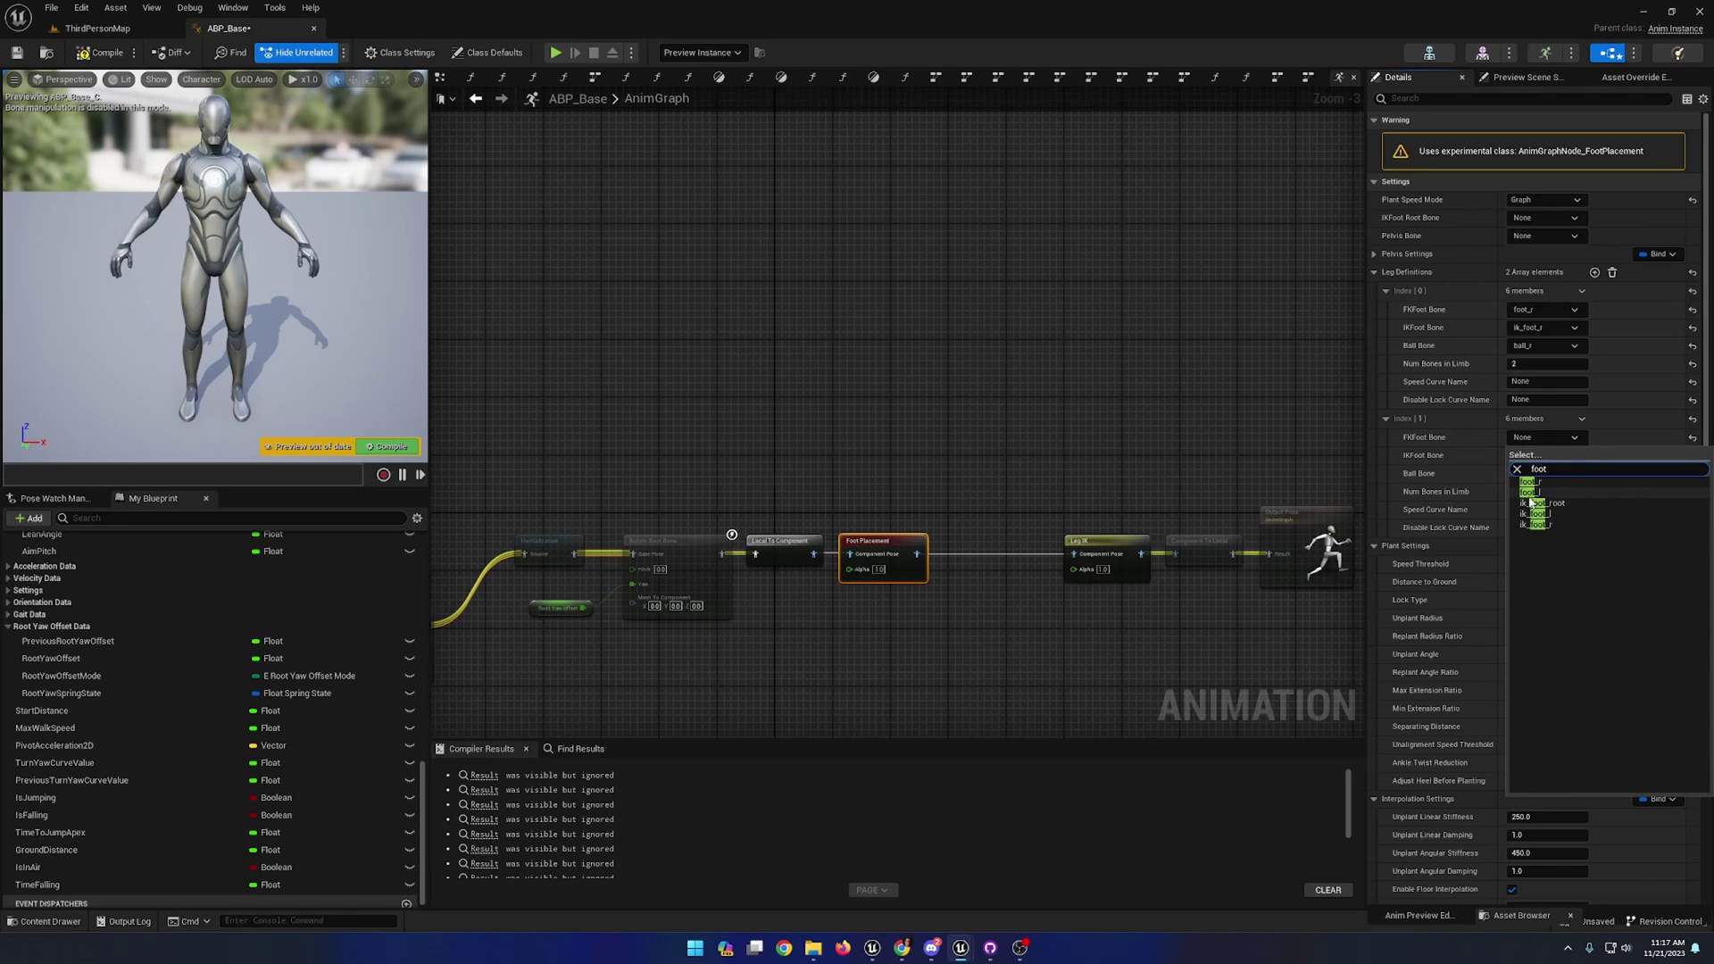
click(1529, 493)
- Set the second leg's IK foot bone to foot_l and search 'ball' for its ball bone
click(1554, 456)
text(foot)
click(1554, 508)
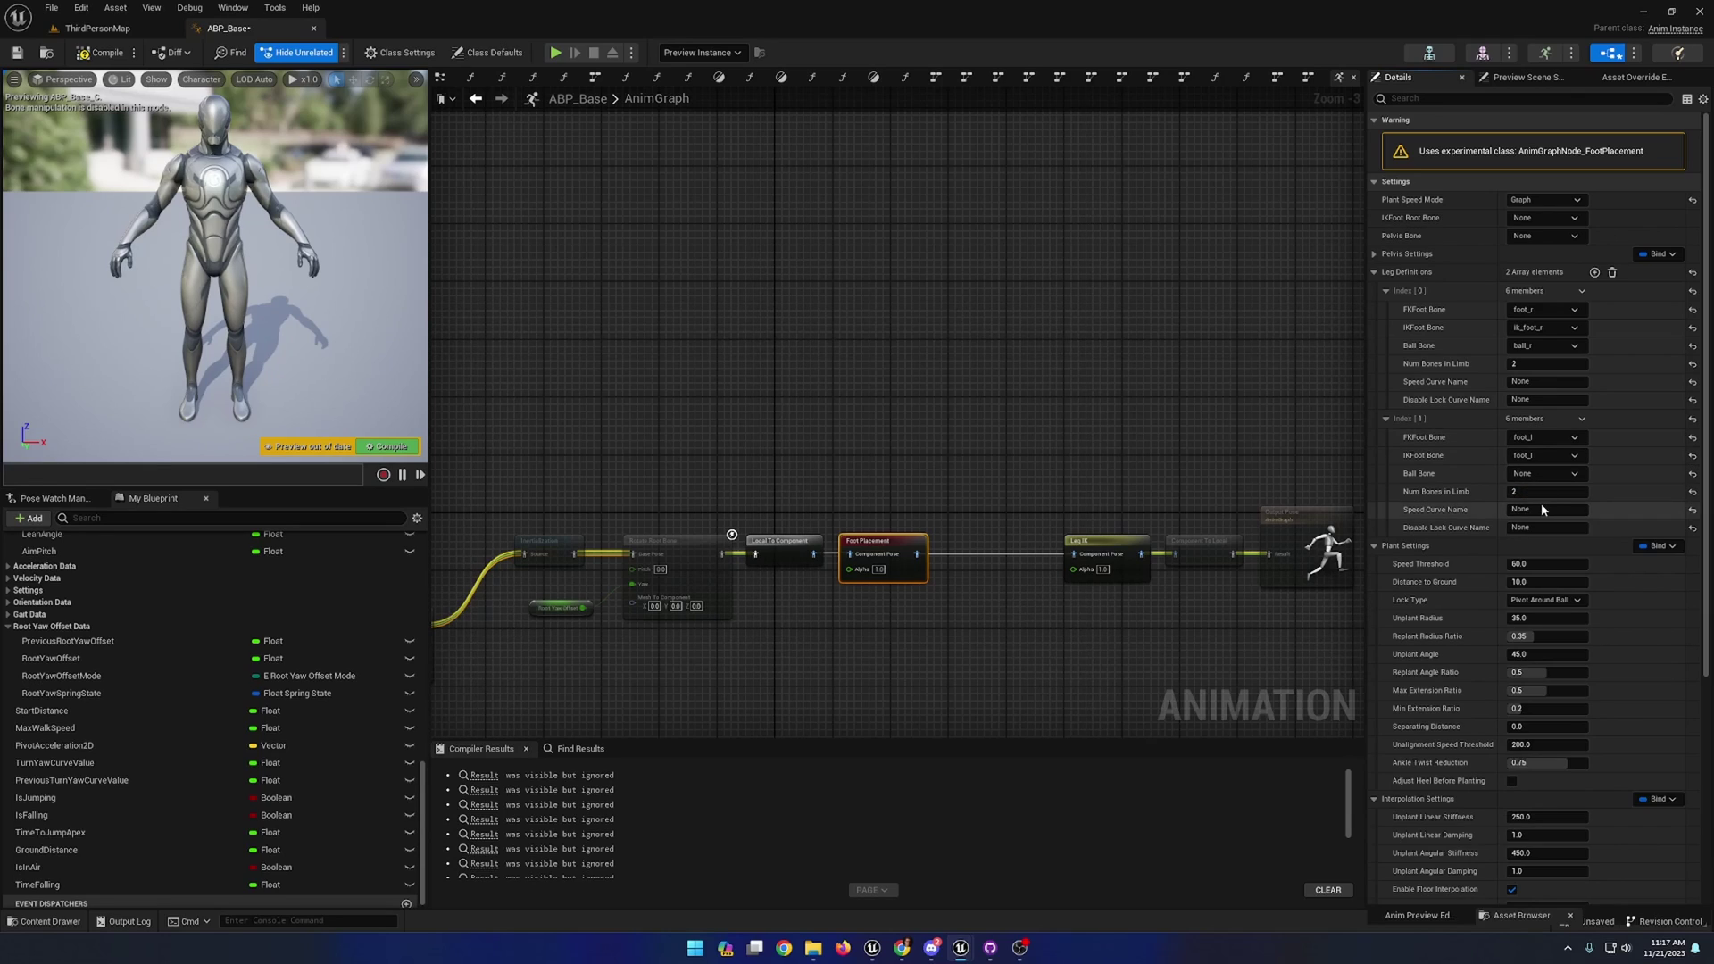
click(1522, 473)
text(bal)
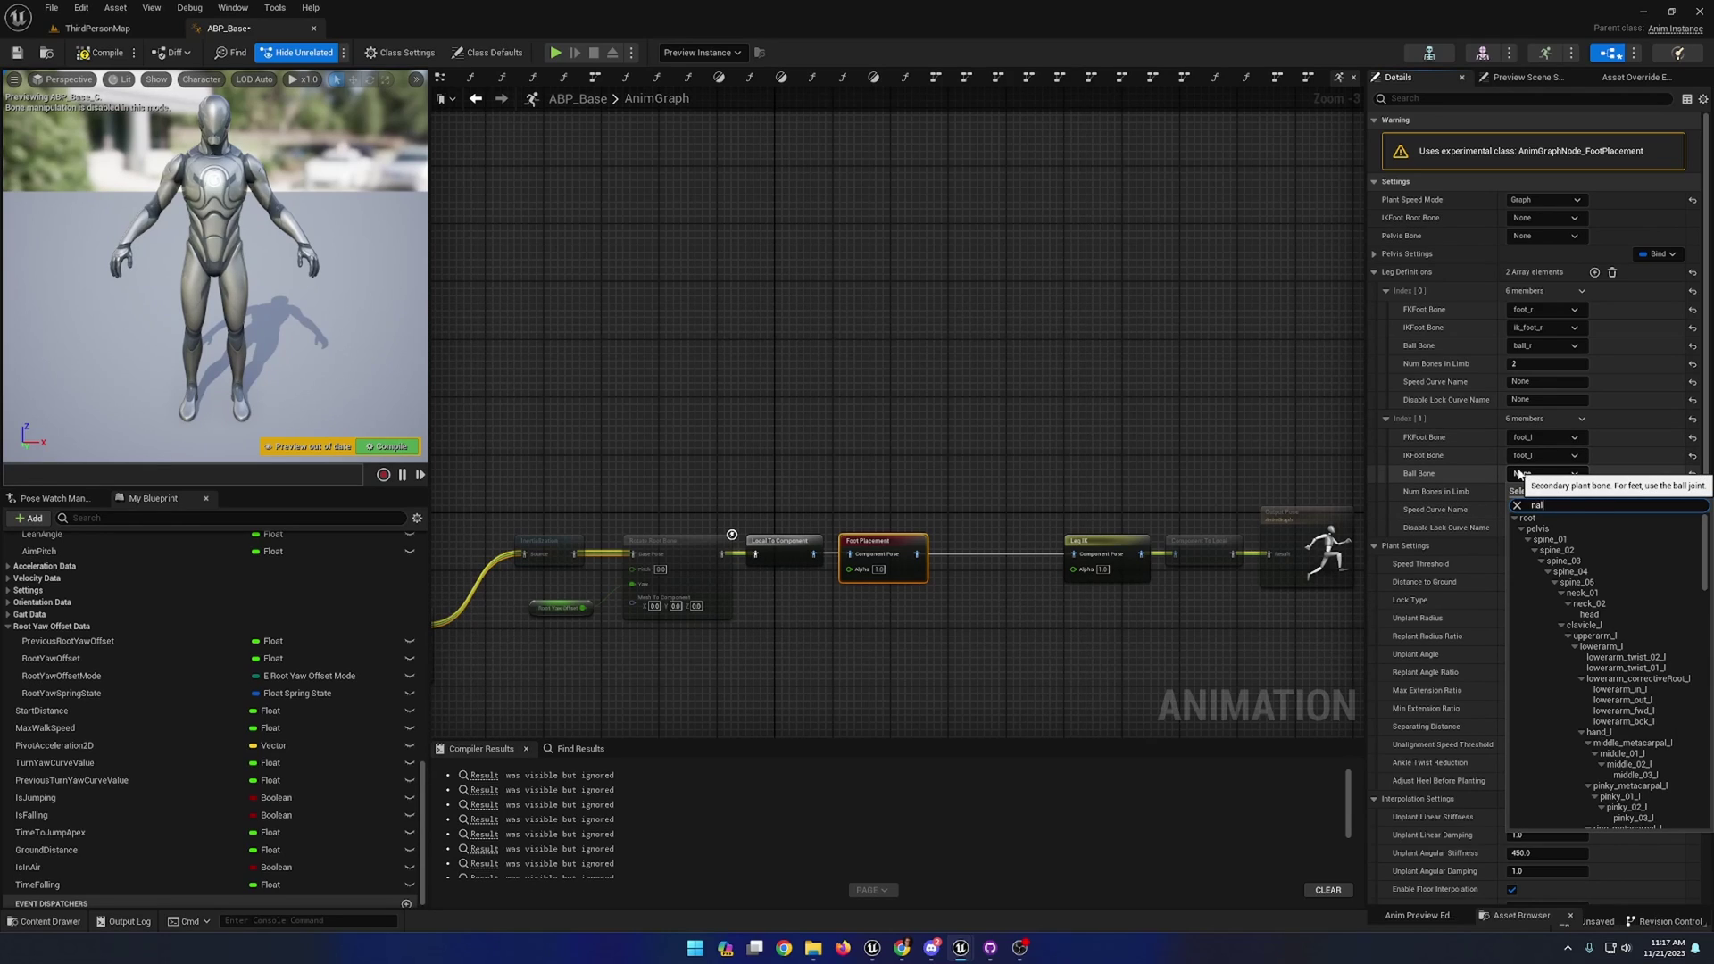
text(l)
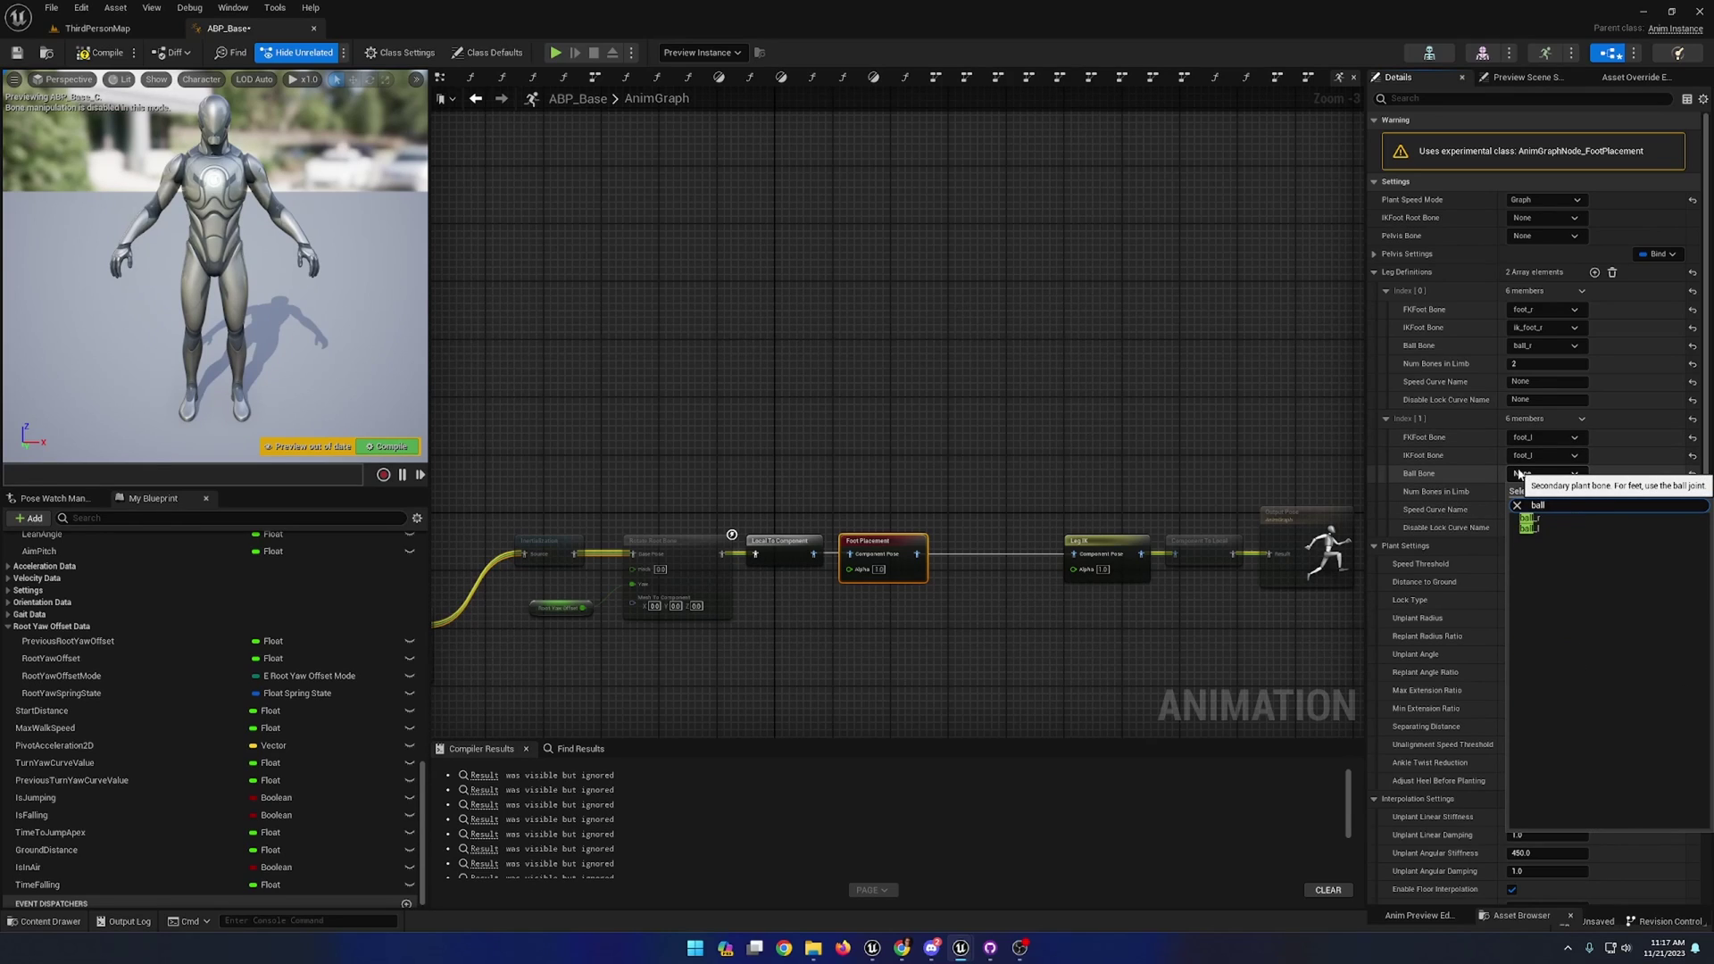
- Give the second leg ball_l, save, and set the IK foot root bone to ik_foot_root
click(1530, 528)
key(ctrl+s)
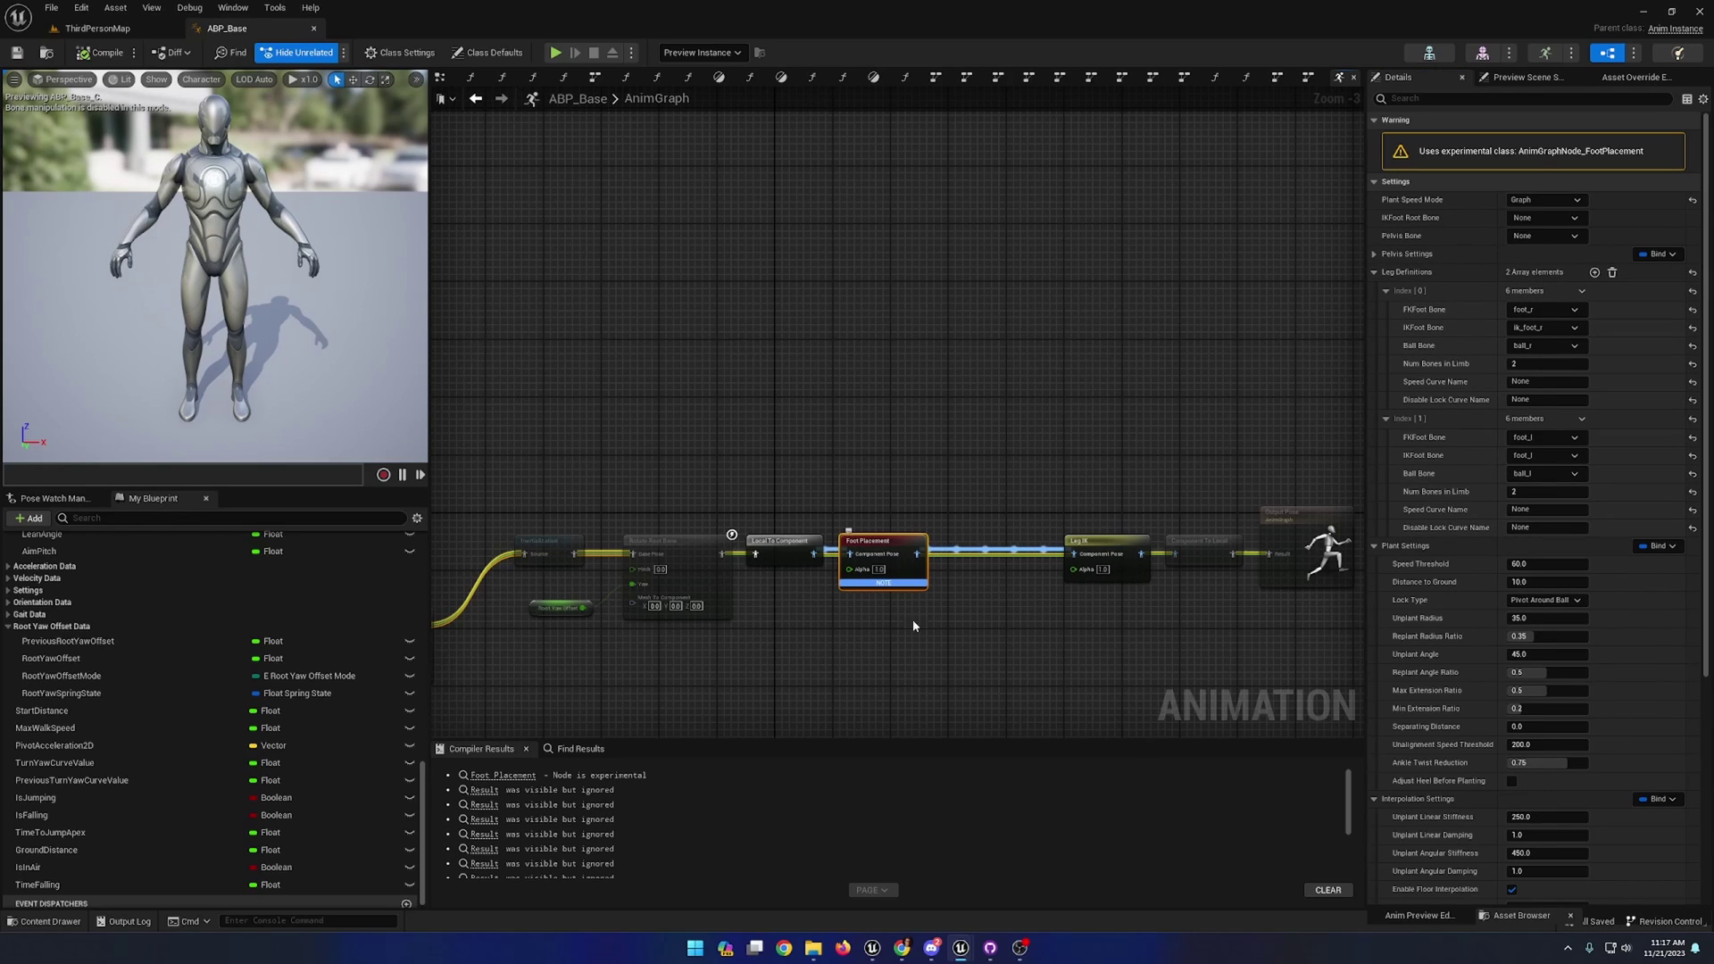
click(1552, 235)
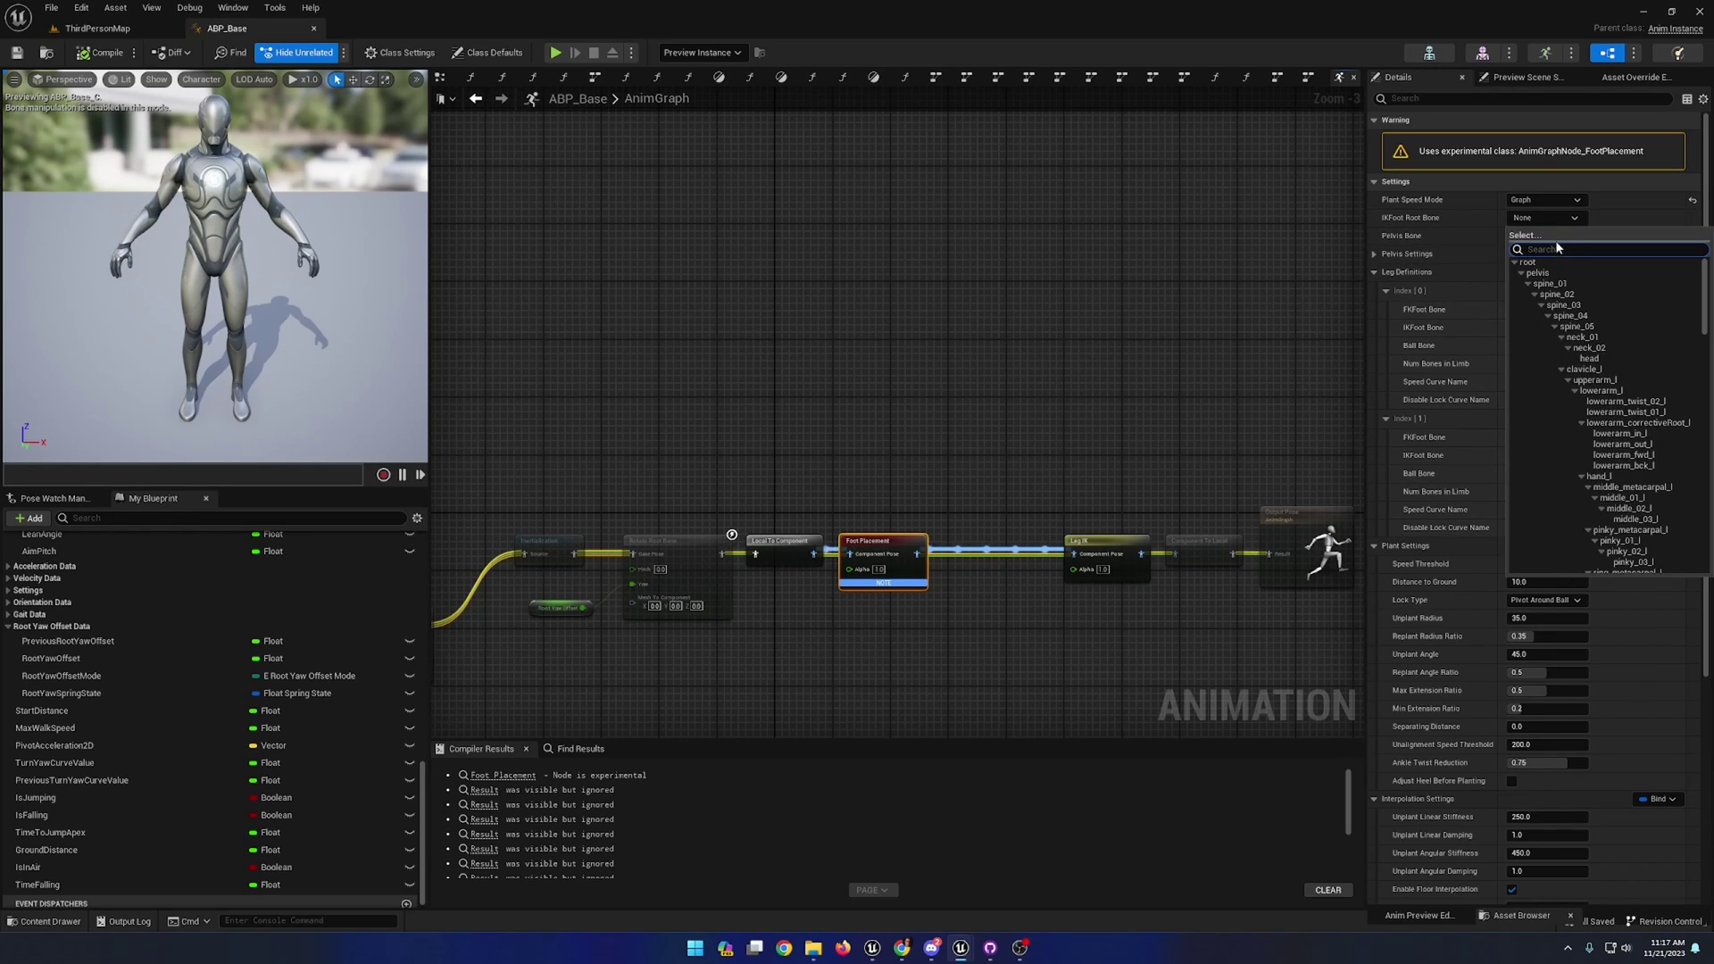
text(ik)
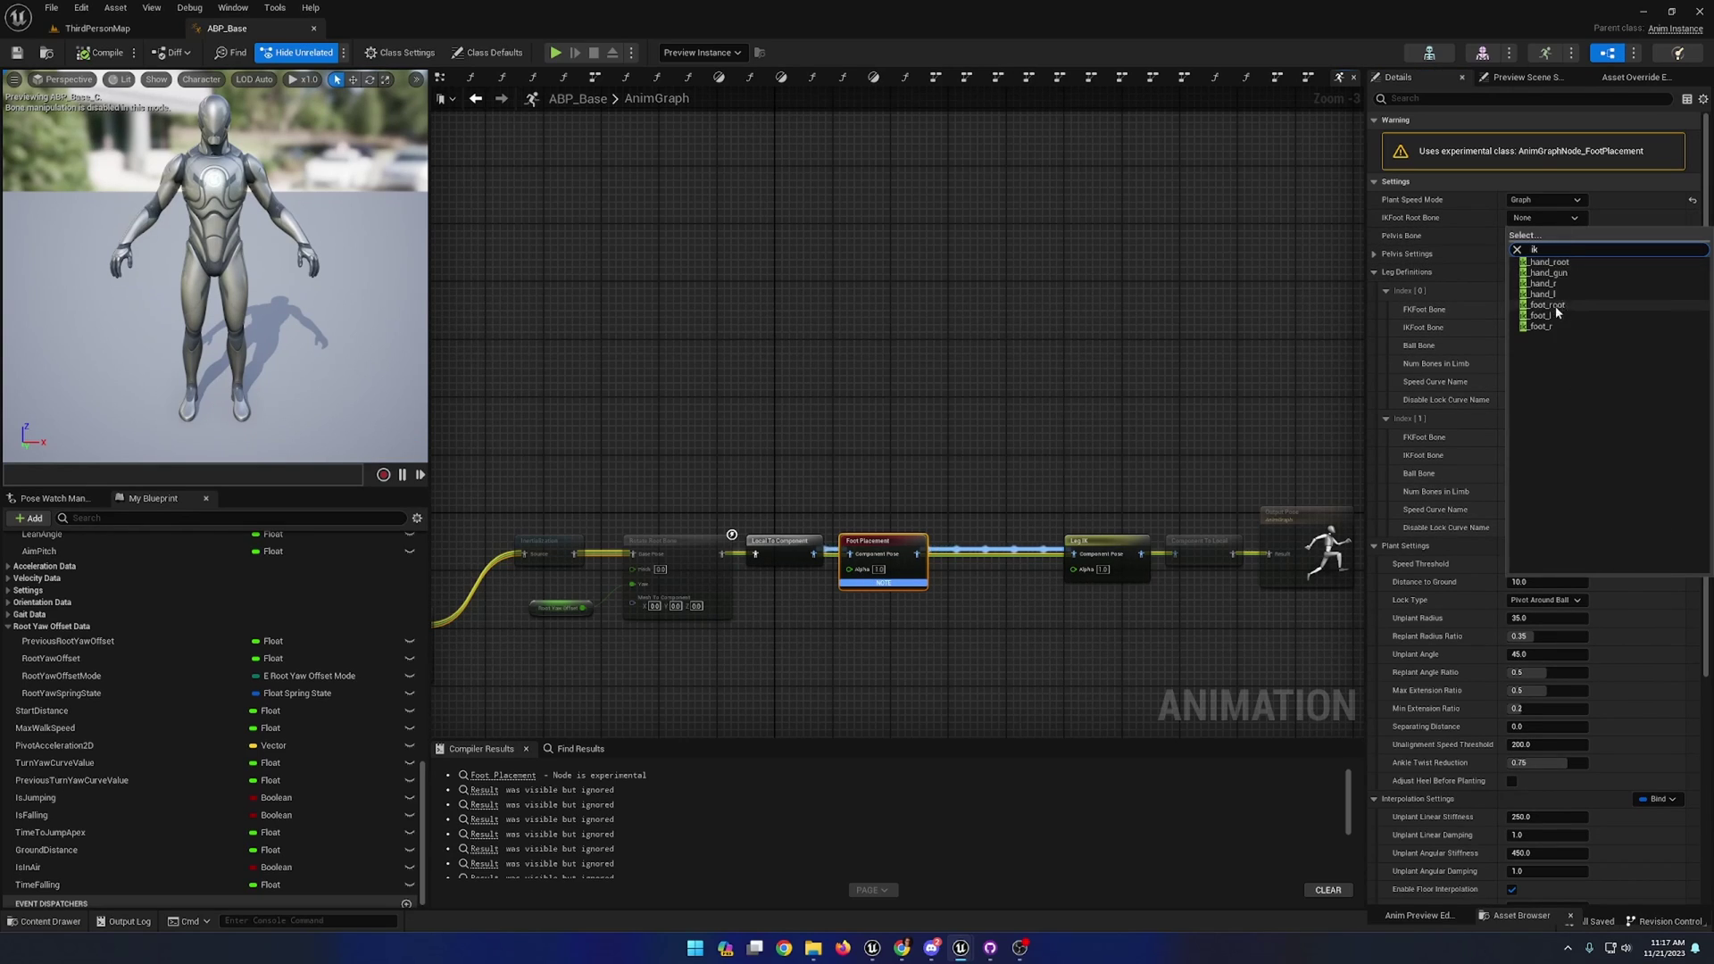
click(1547, 304)
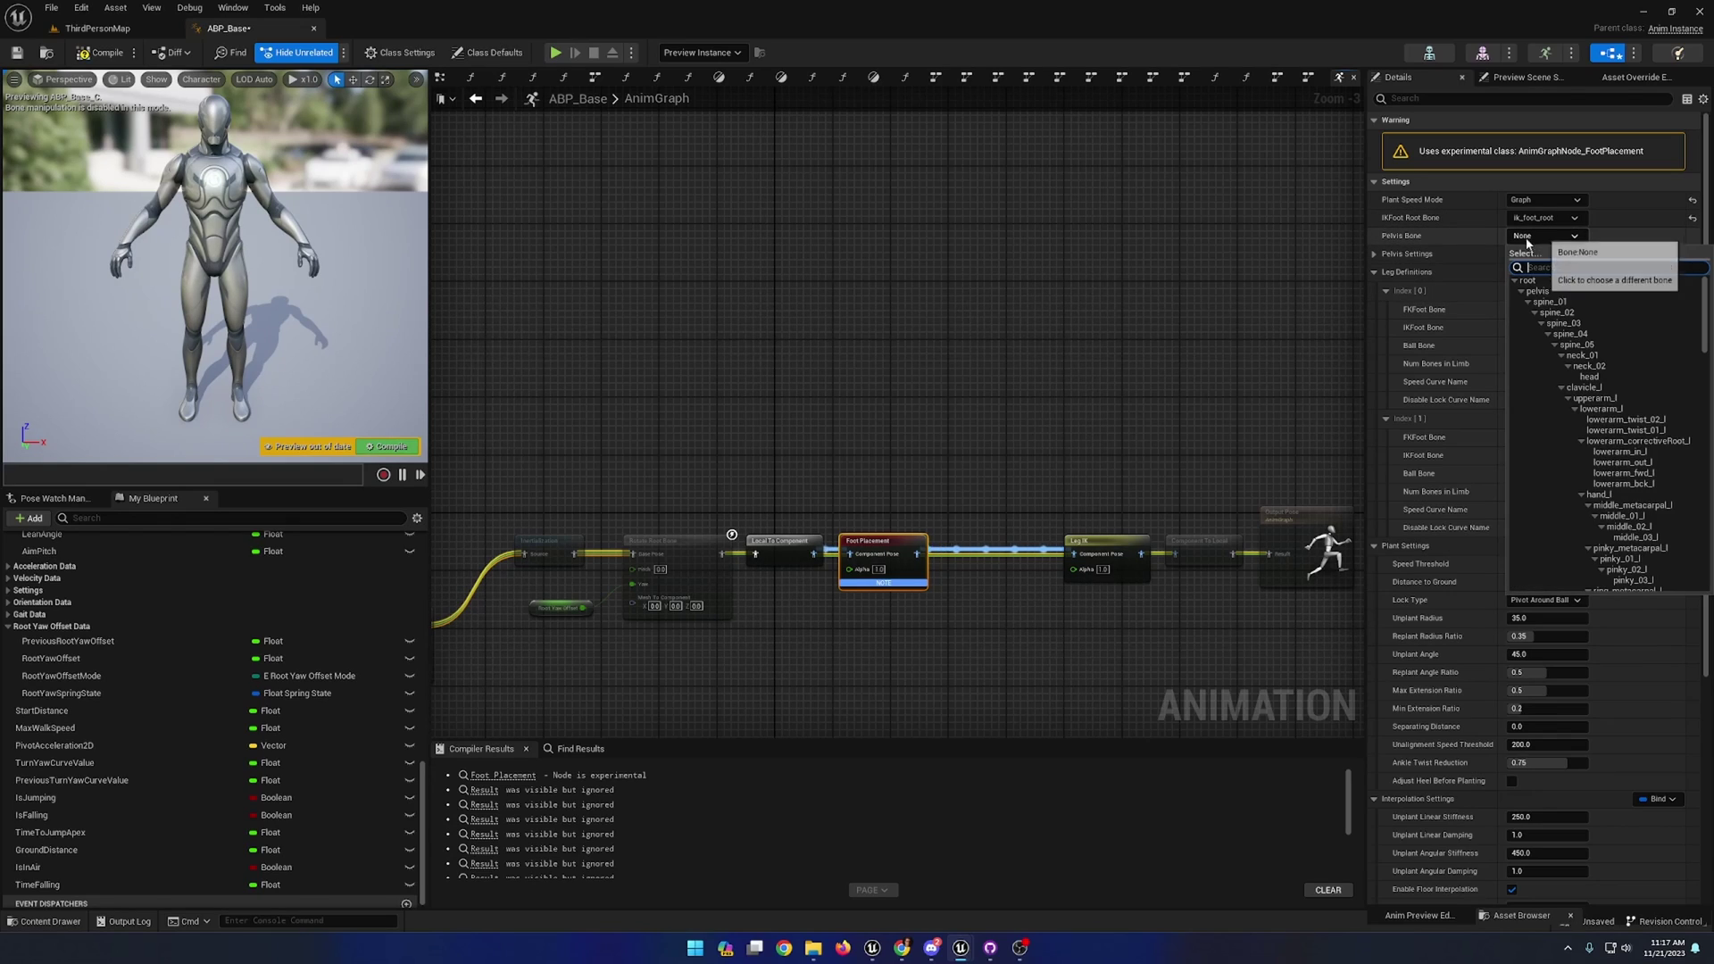
- Set the pelvis bone to pelvis and save the animation blueprint
text(peliv)
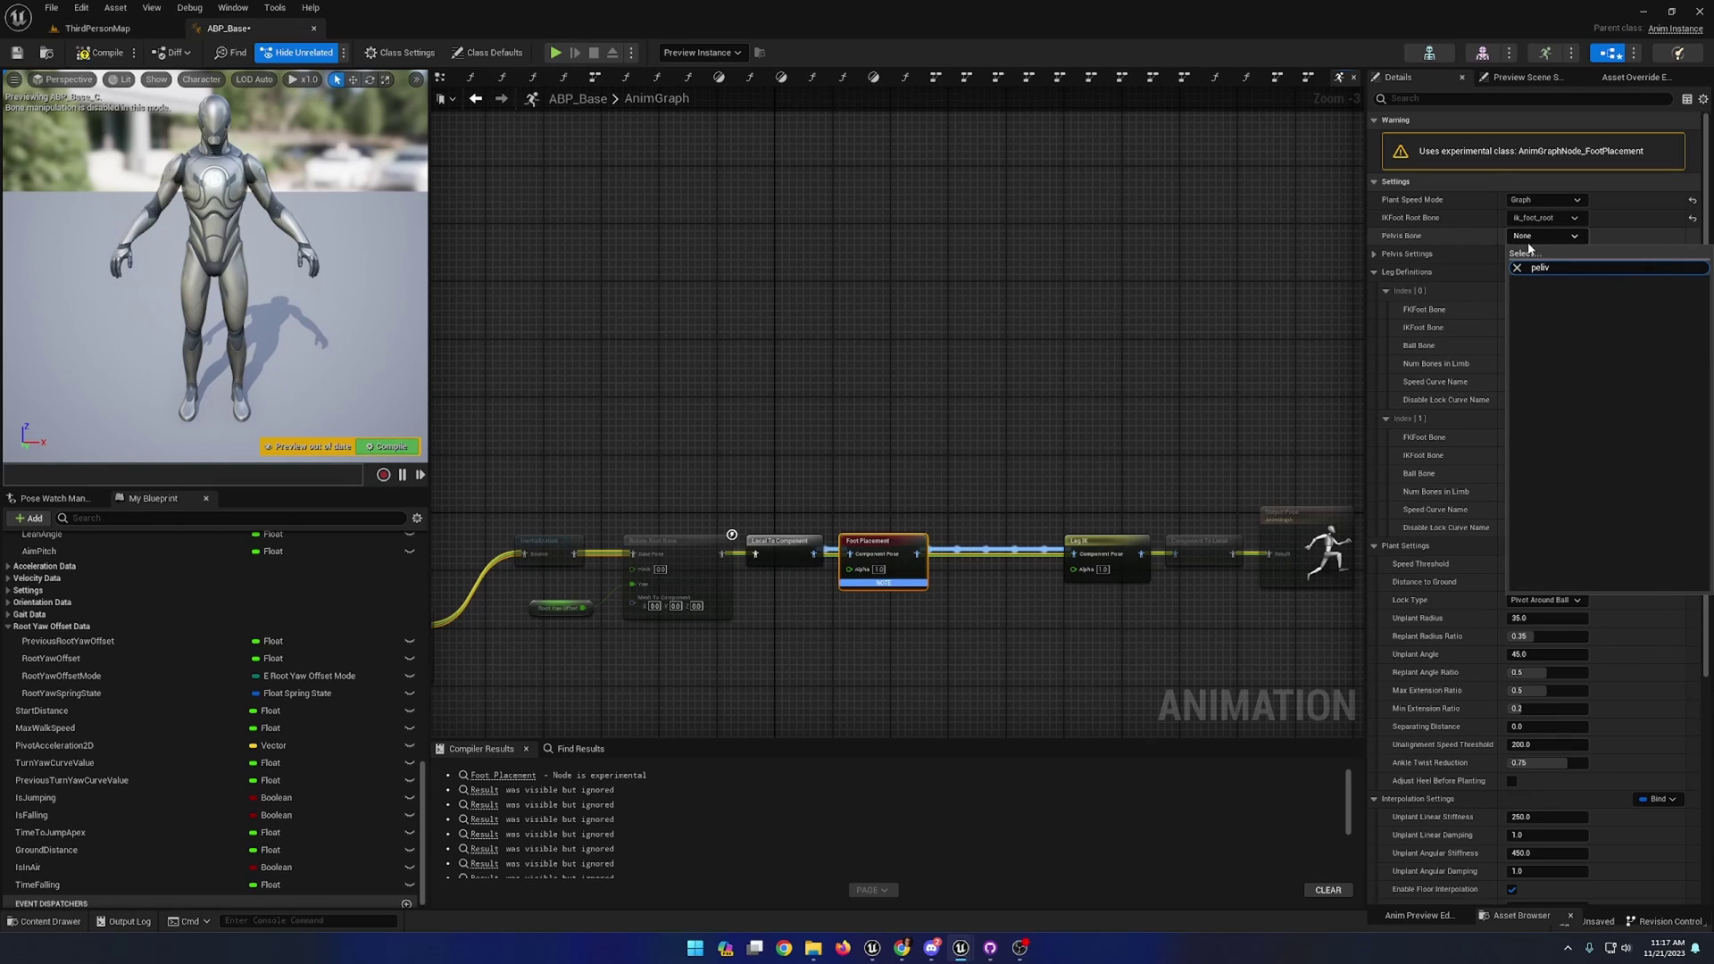
key(BackSpace)
key(BackSpace)
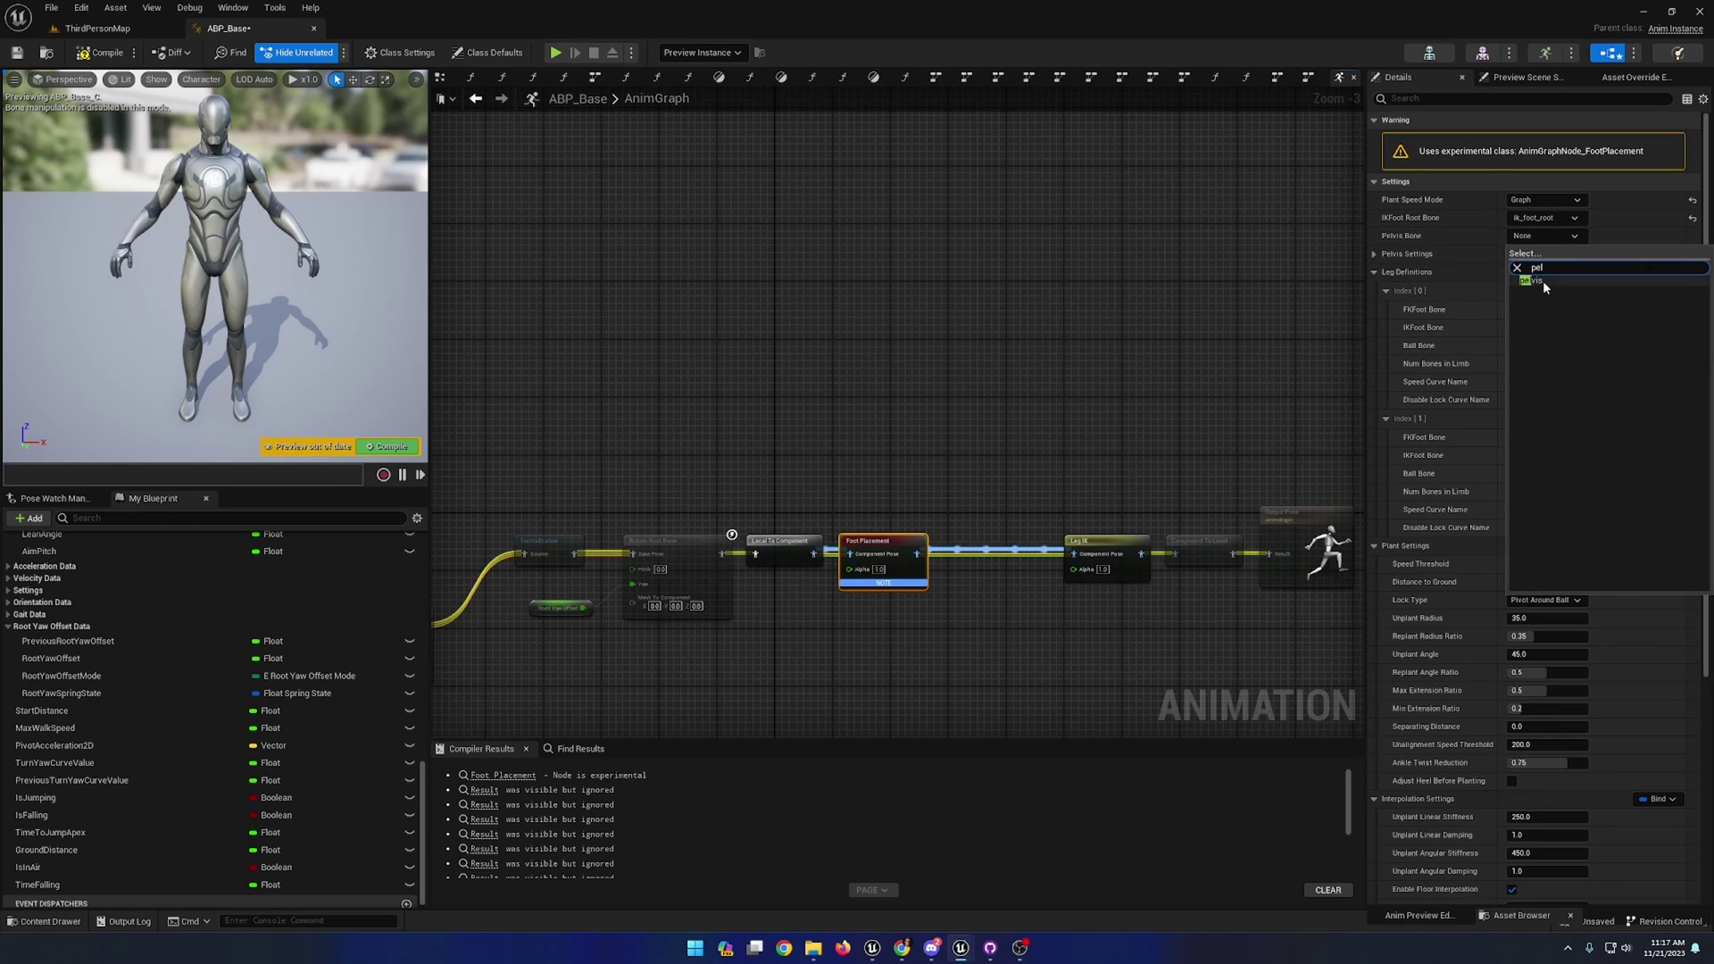
click(1531, 281)
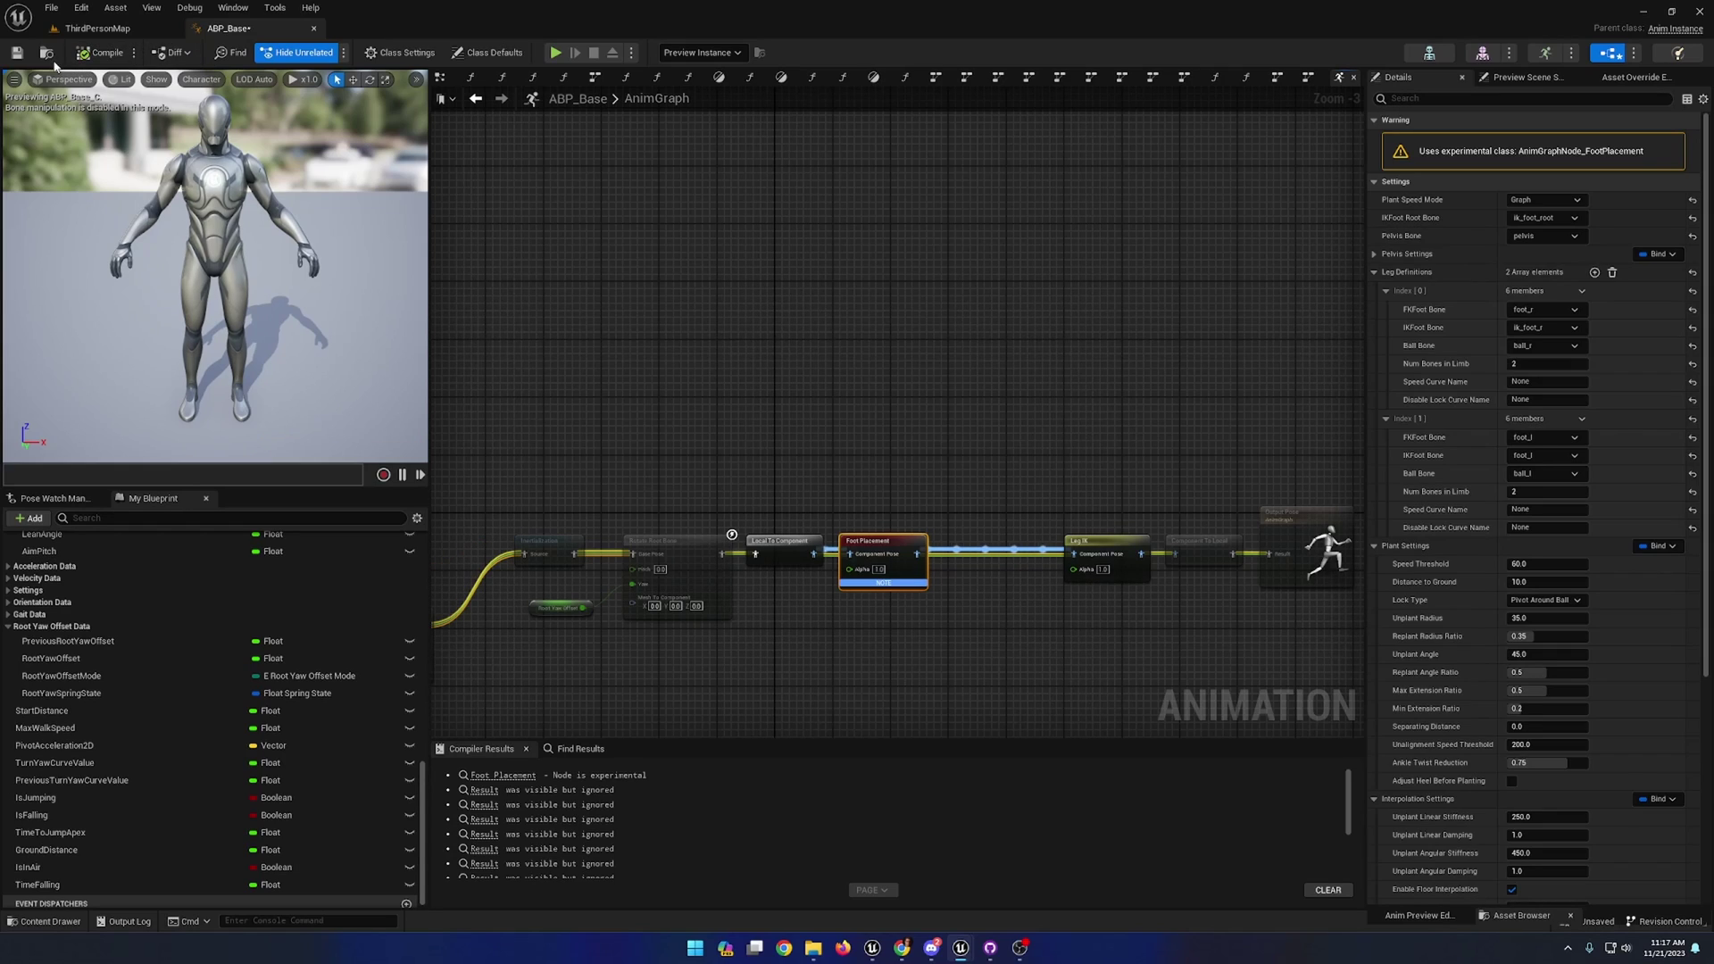
click(17, 52)
click(97, 28)
click(298, 54)
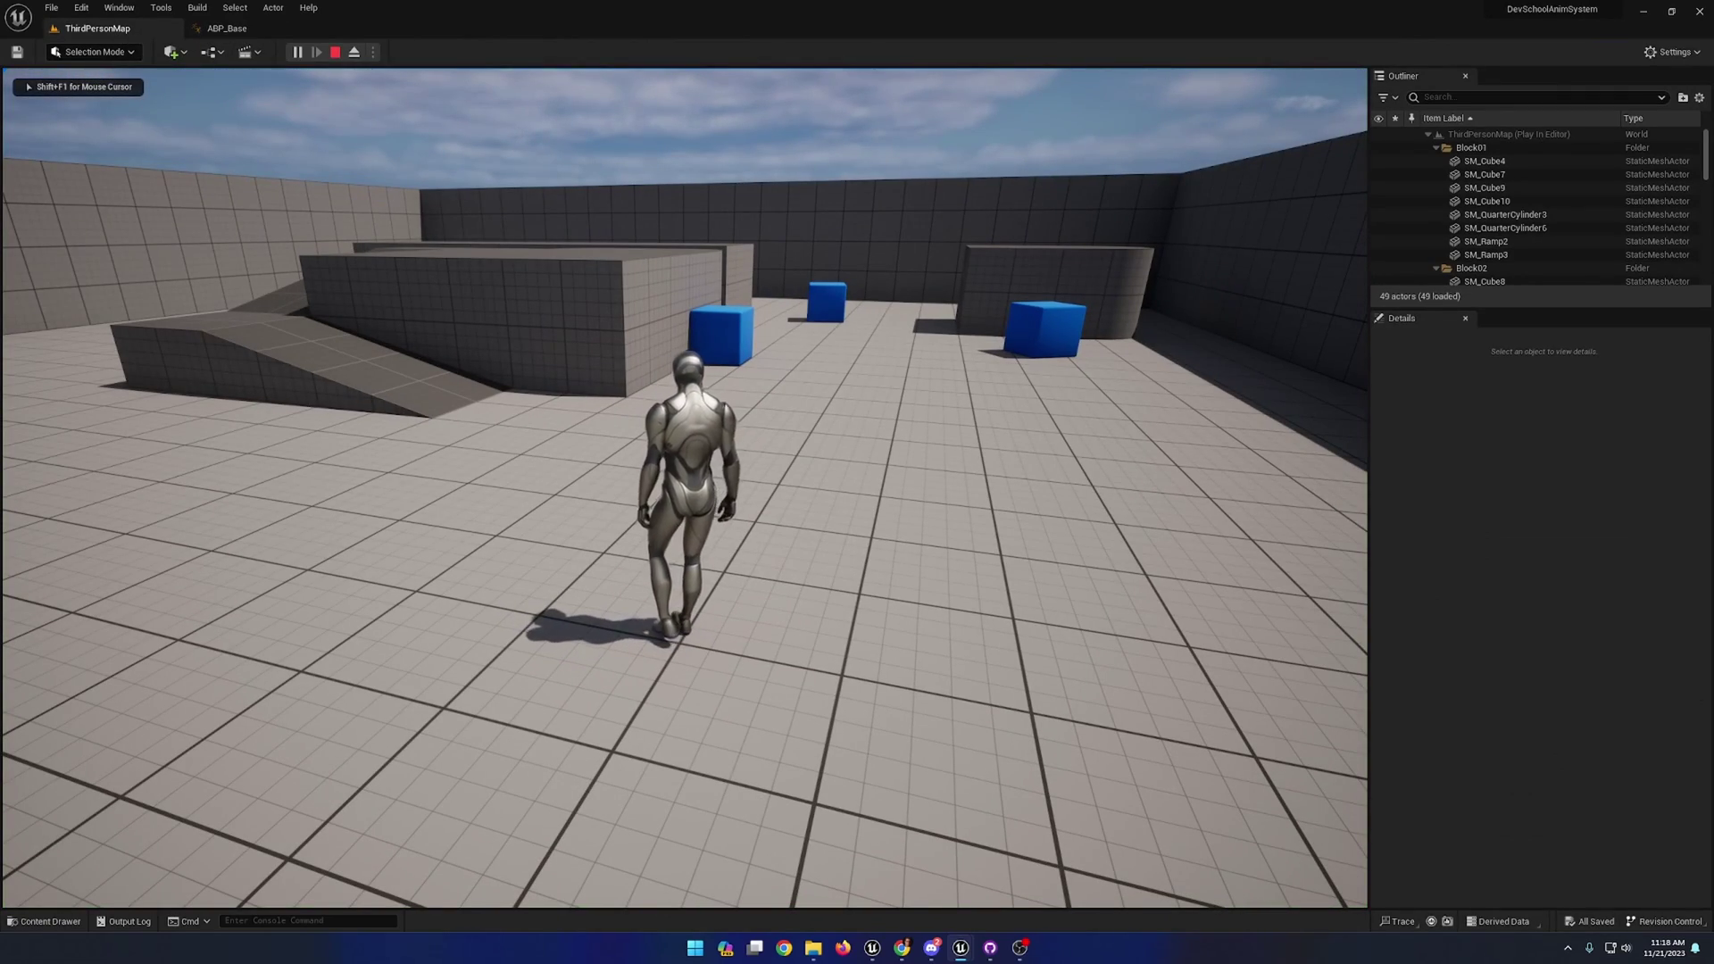
key(w)
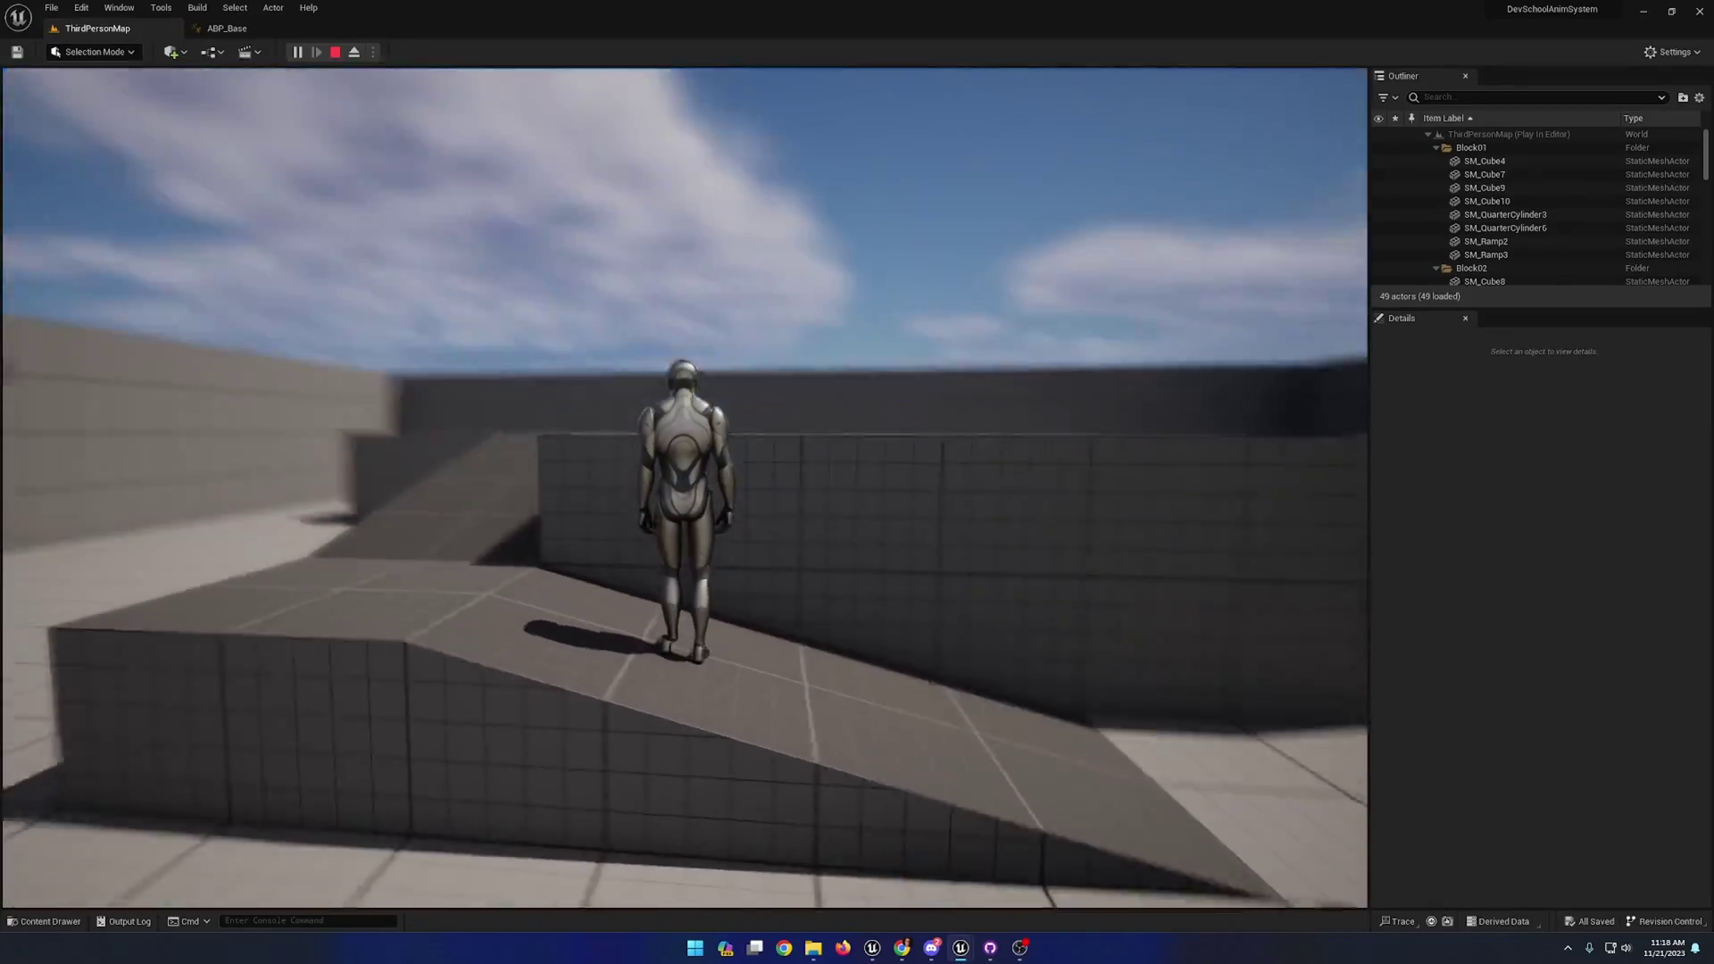
key(w)
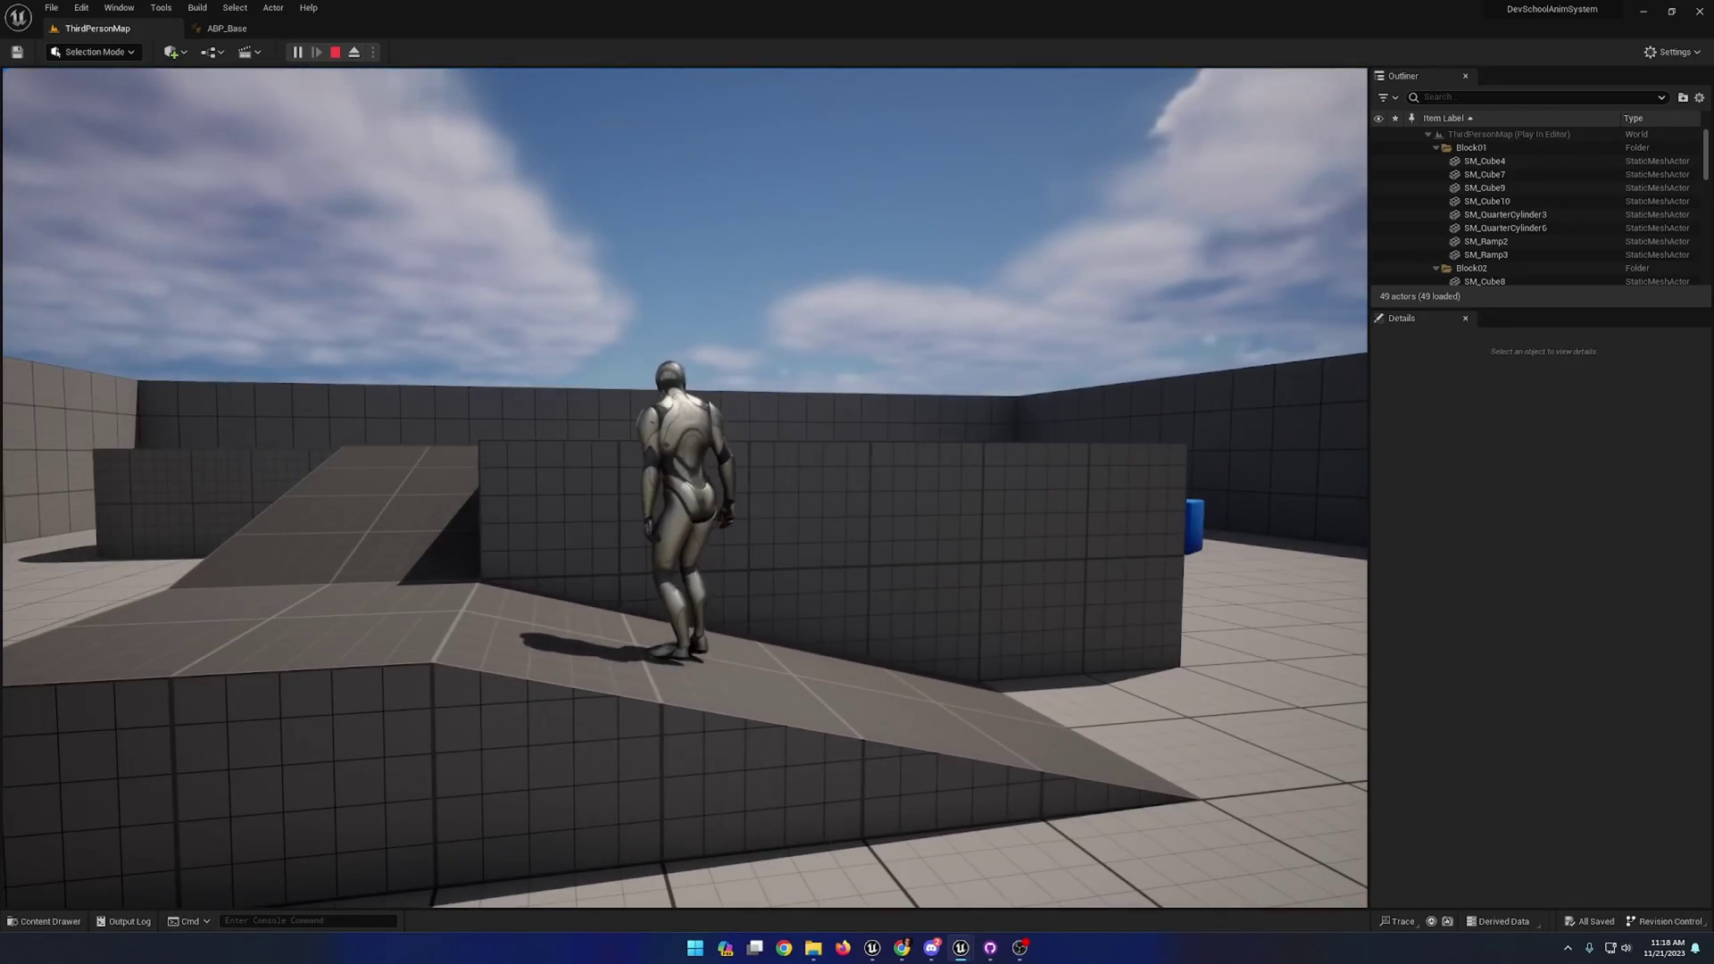
click(227, 28)
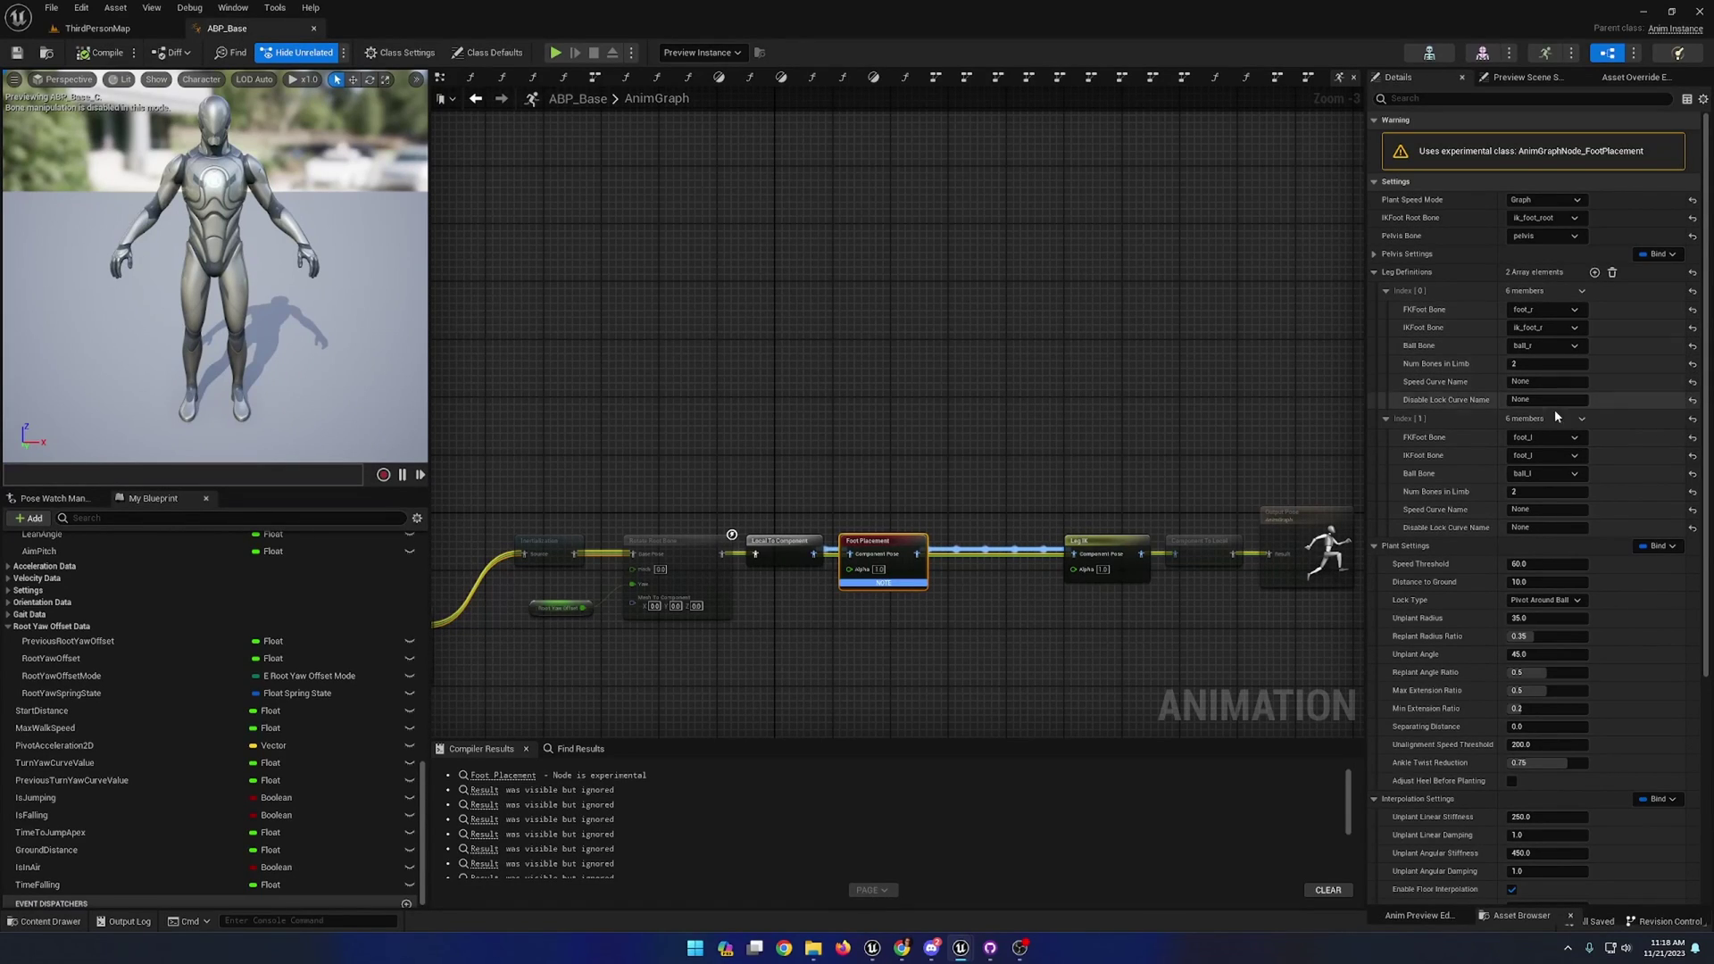
- Search 'foot' in the second leg's IK foot bone picker and choose ik_foot_l
click(1545, 455)
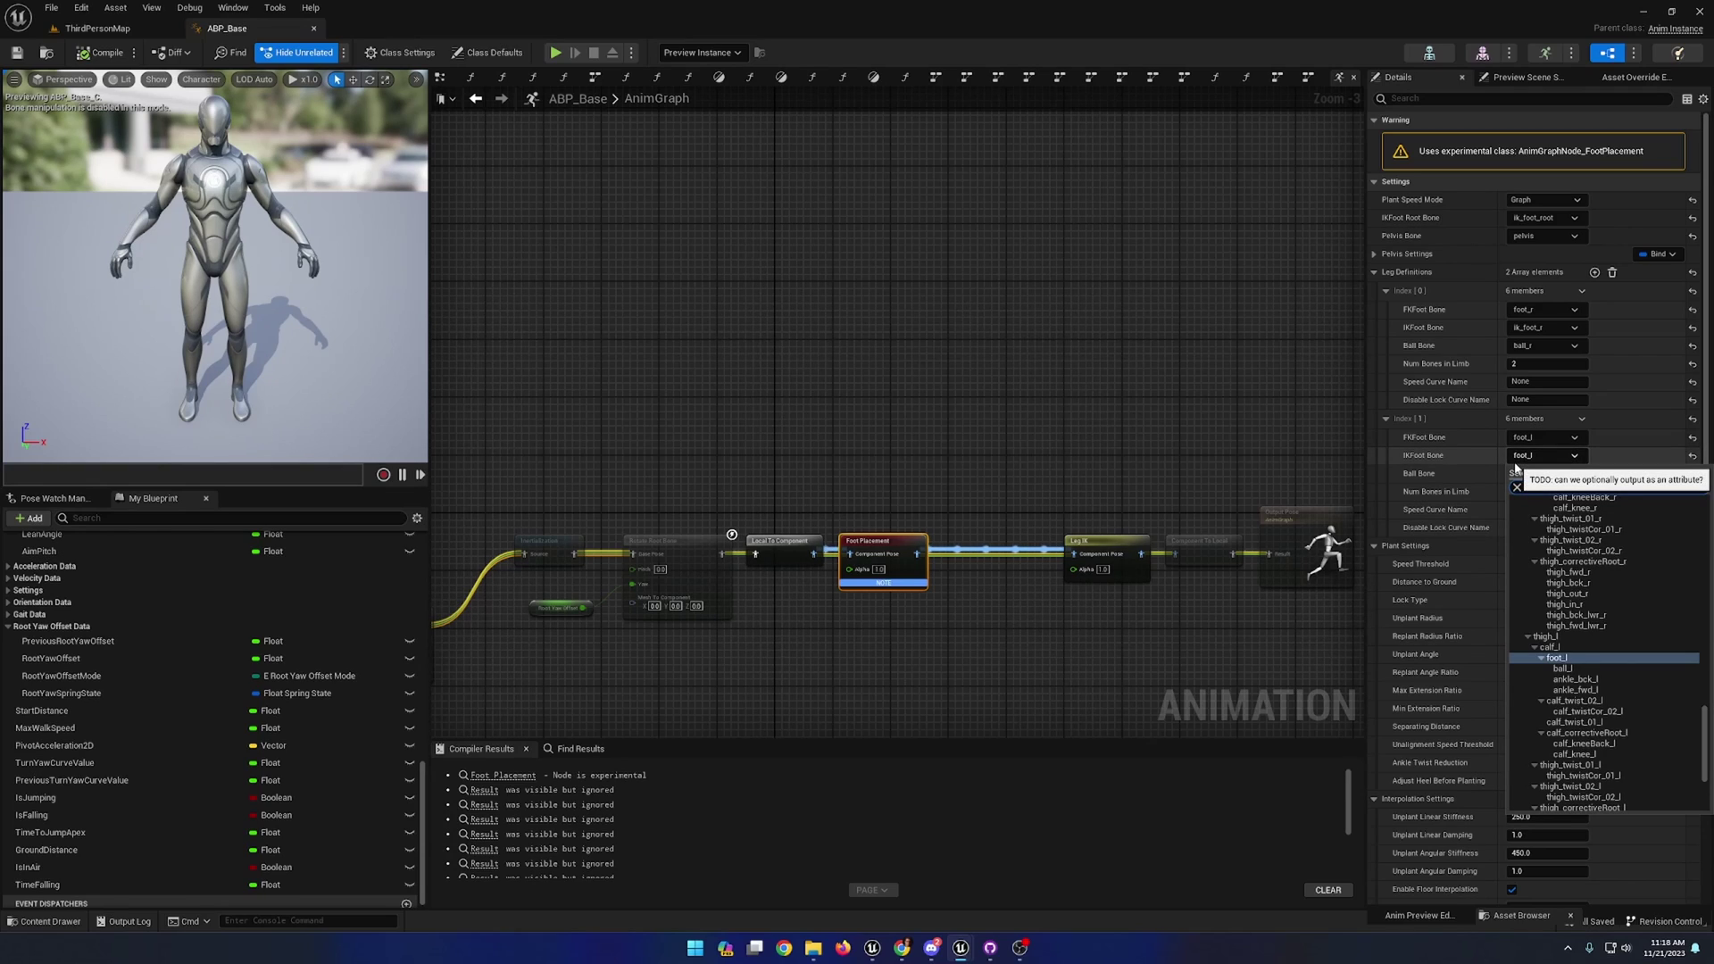
text(foot)
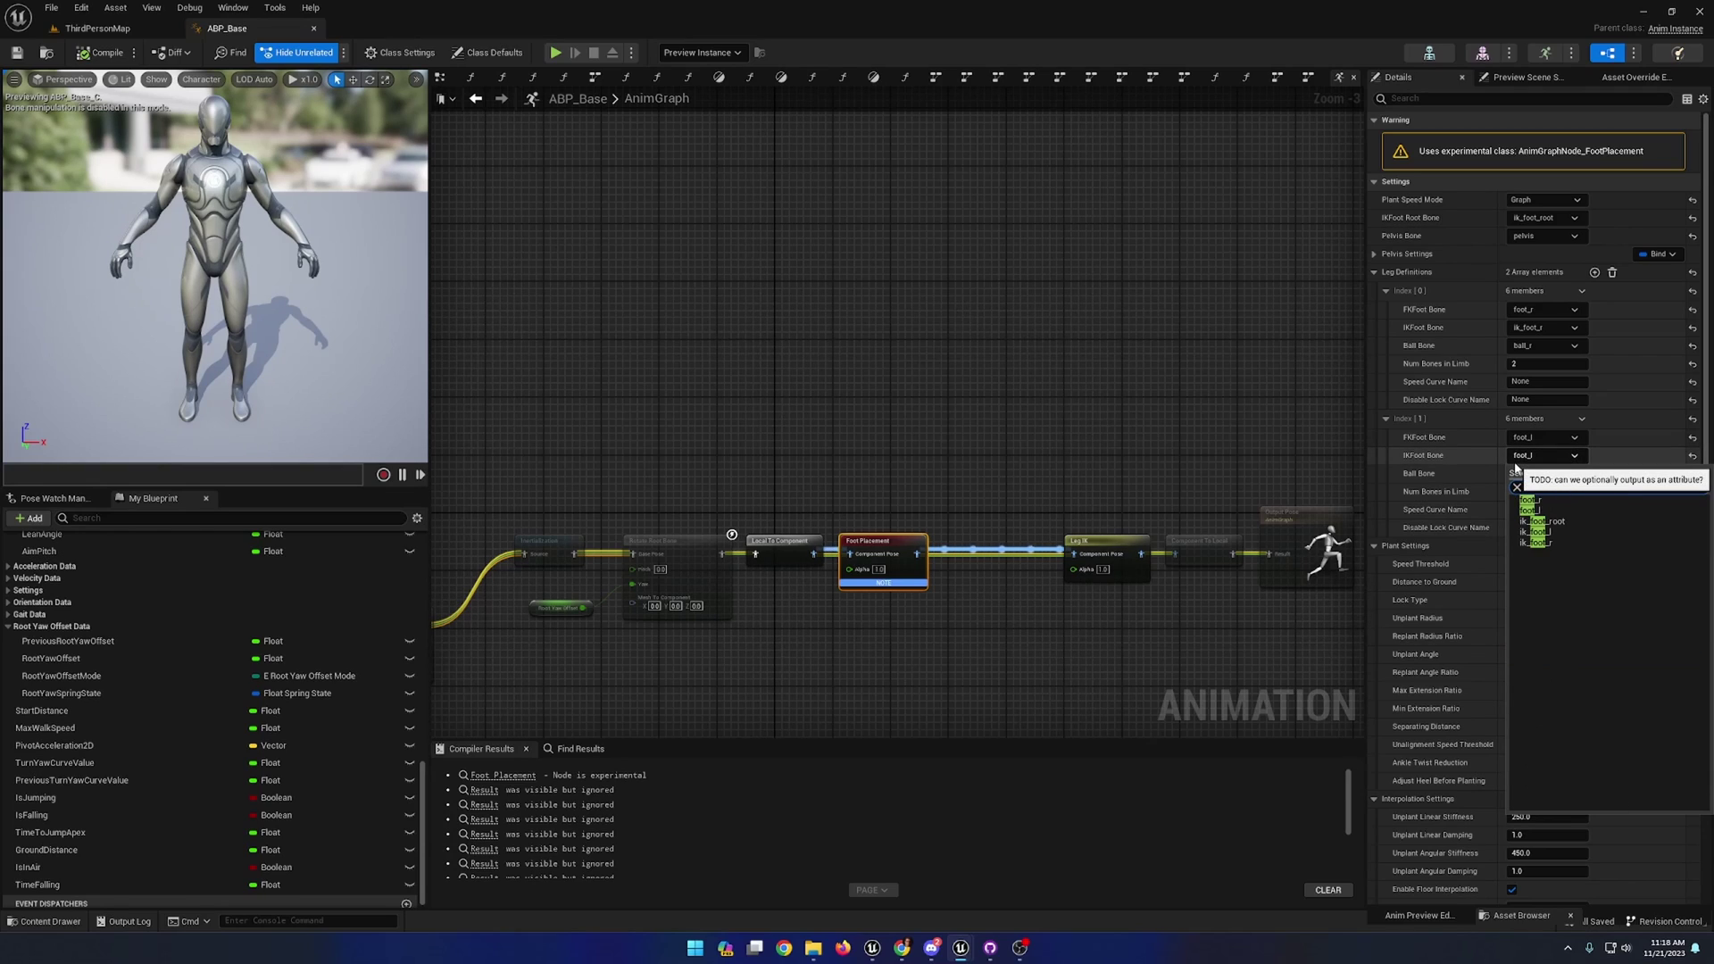
click(1539, 532)
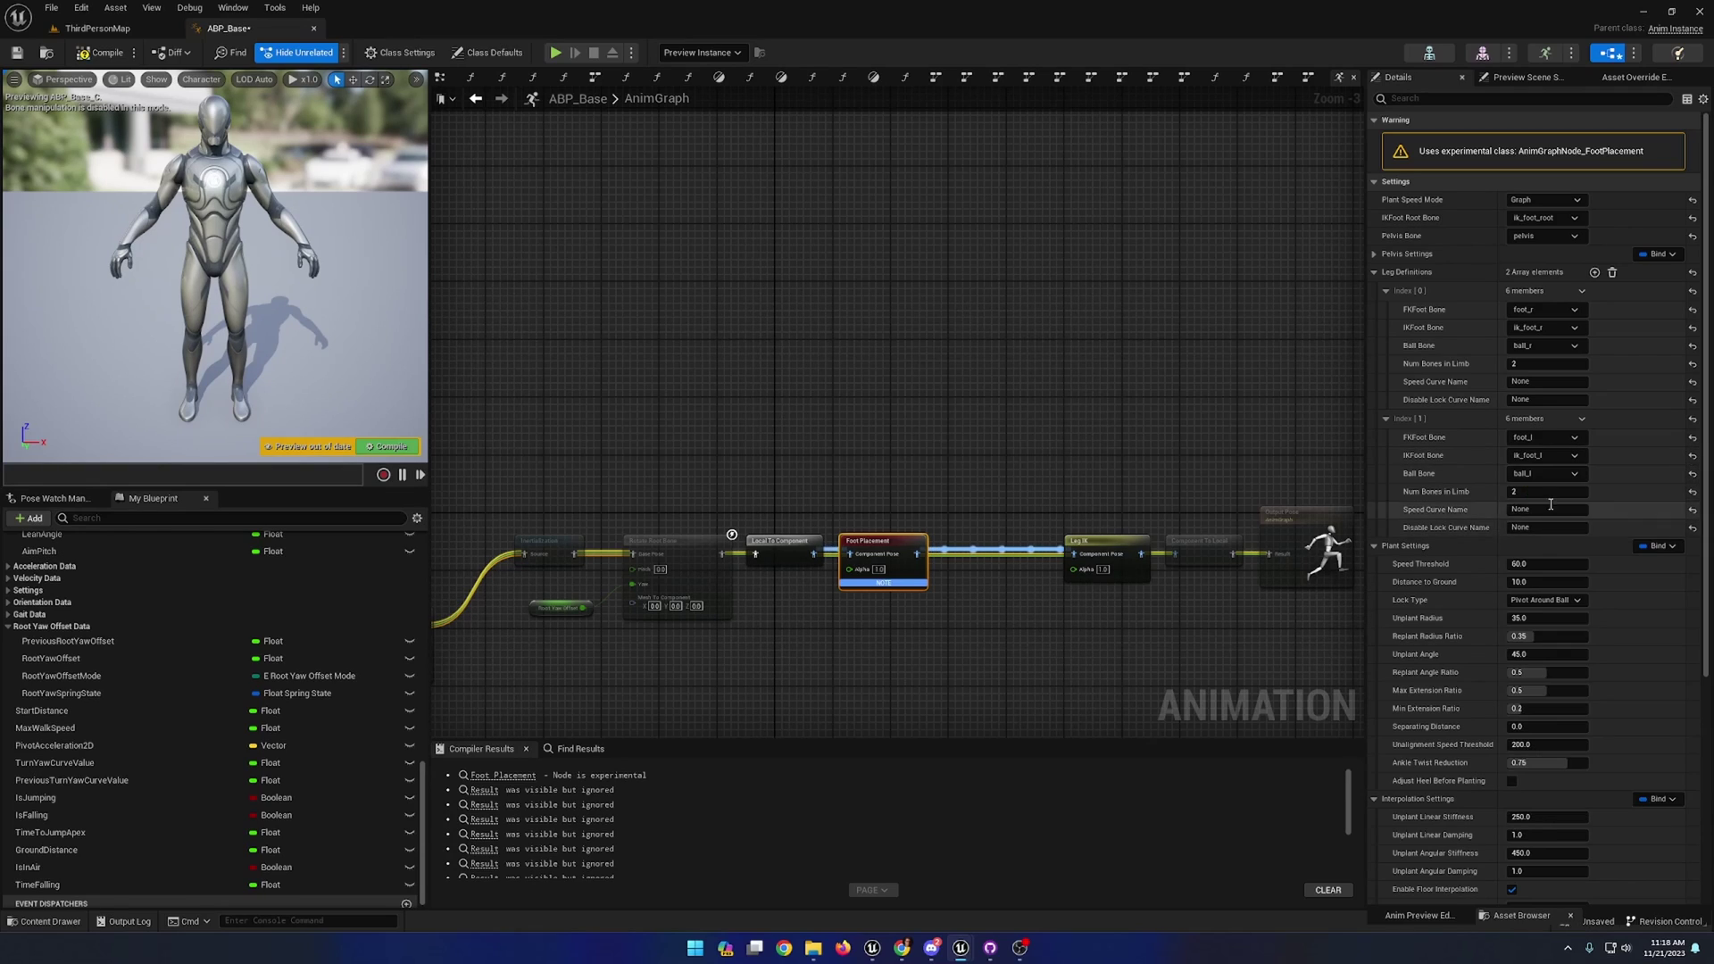
- Play ThirdPersonMap and run the character up the ramps, off the block, and across the floor
click(98, 28)
click(298, 53)
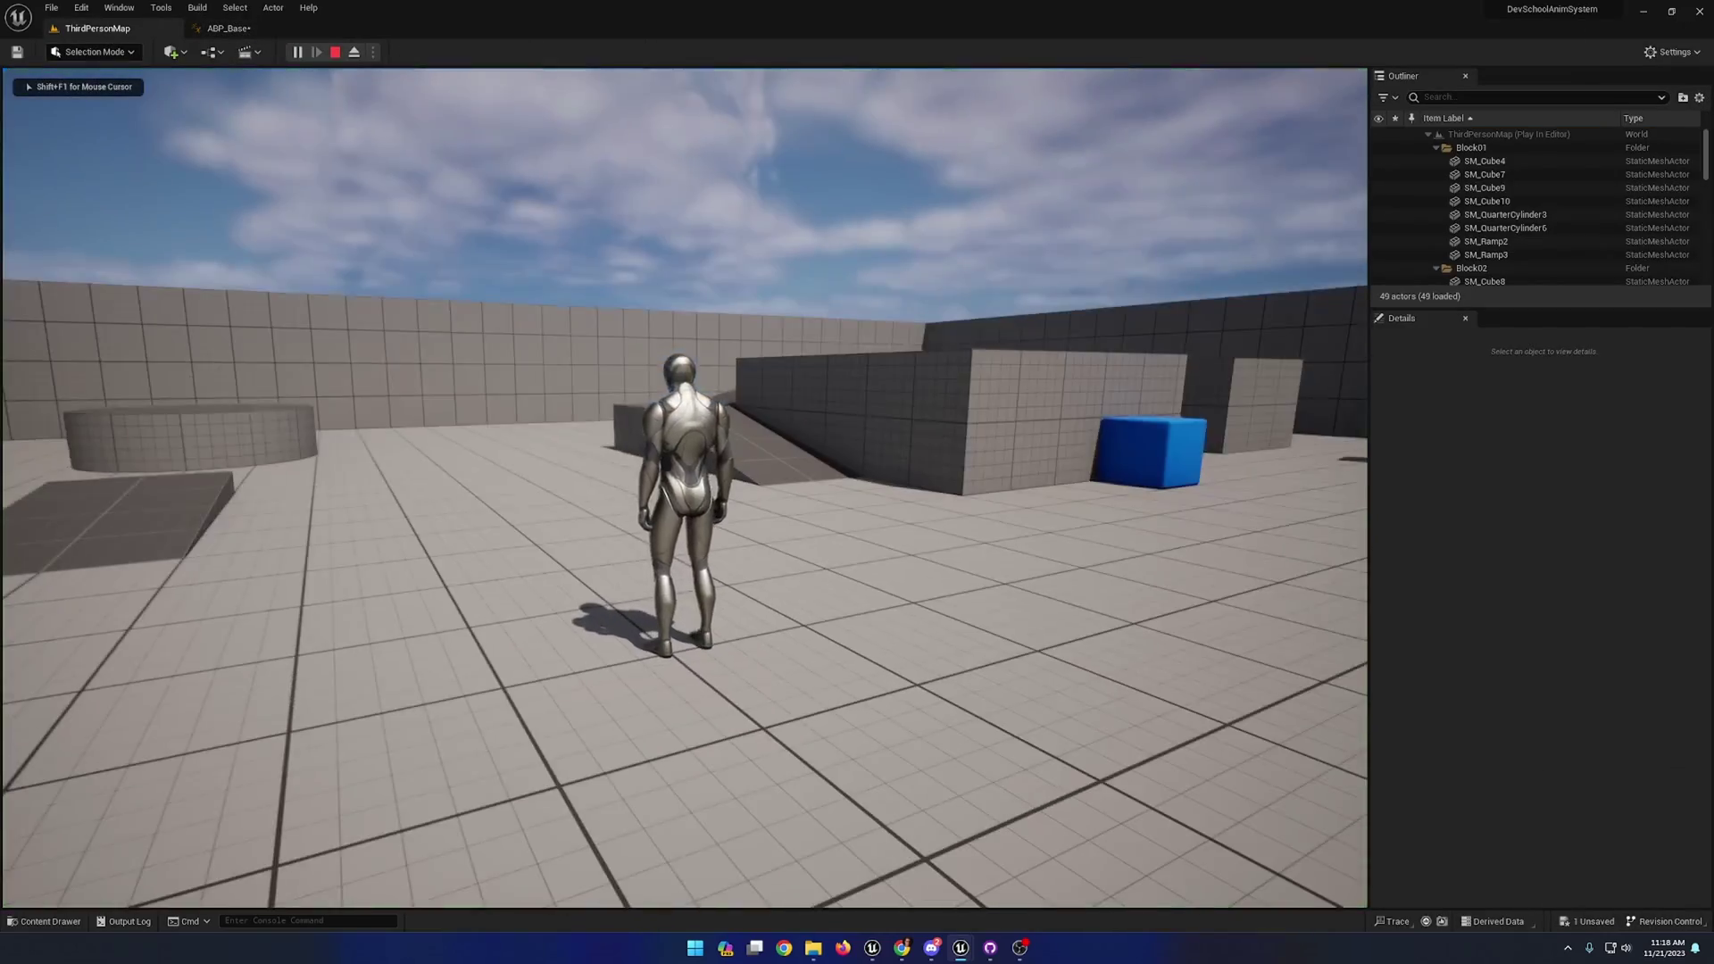
key(w)
key(w)
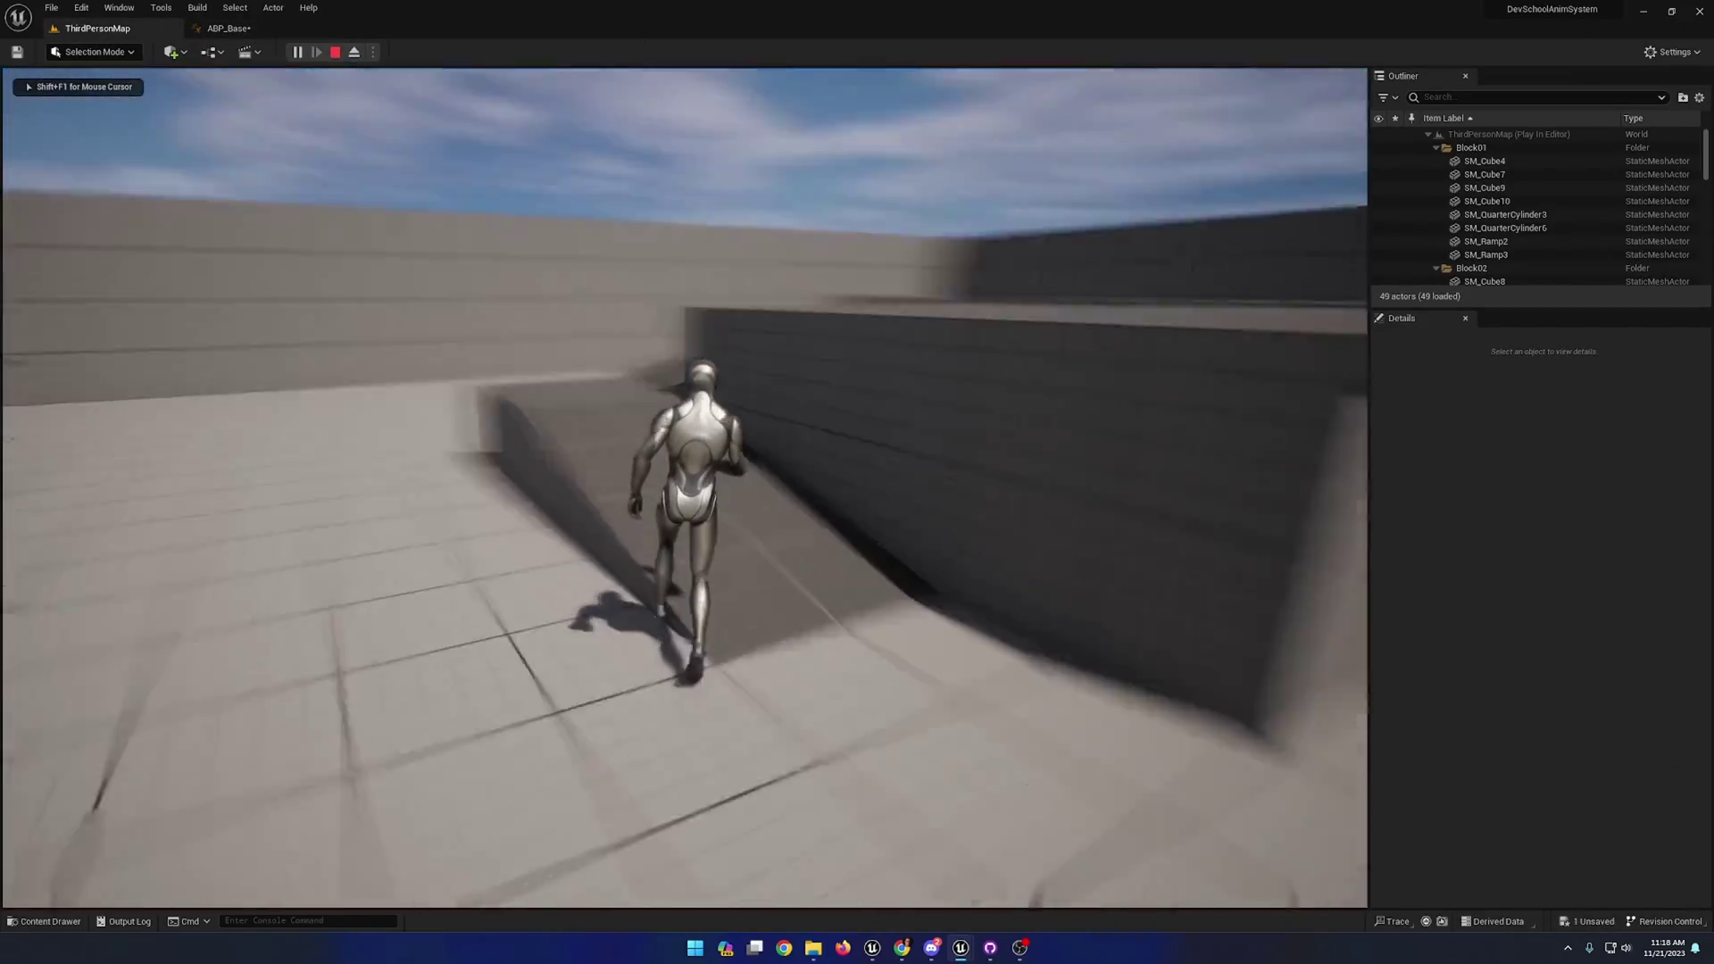
key(w)
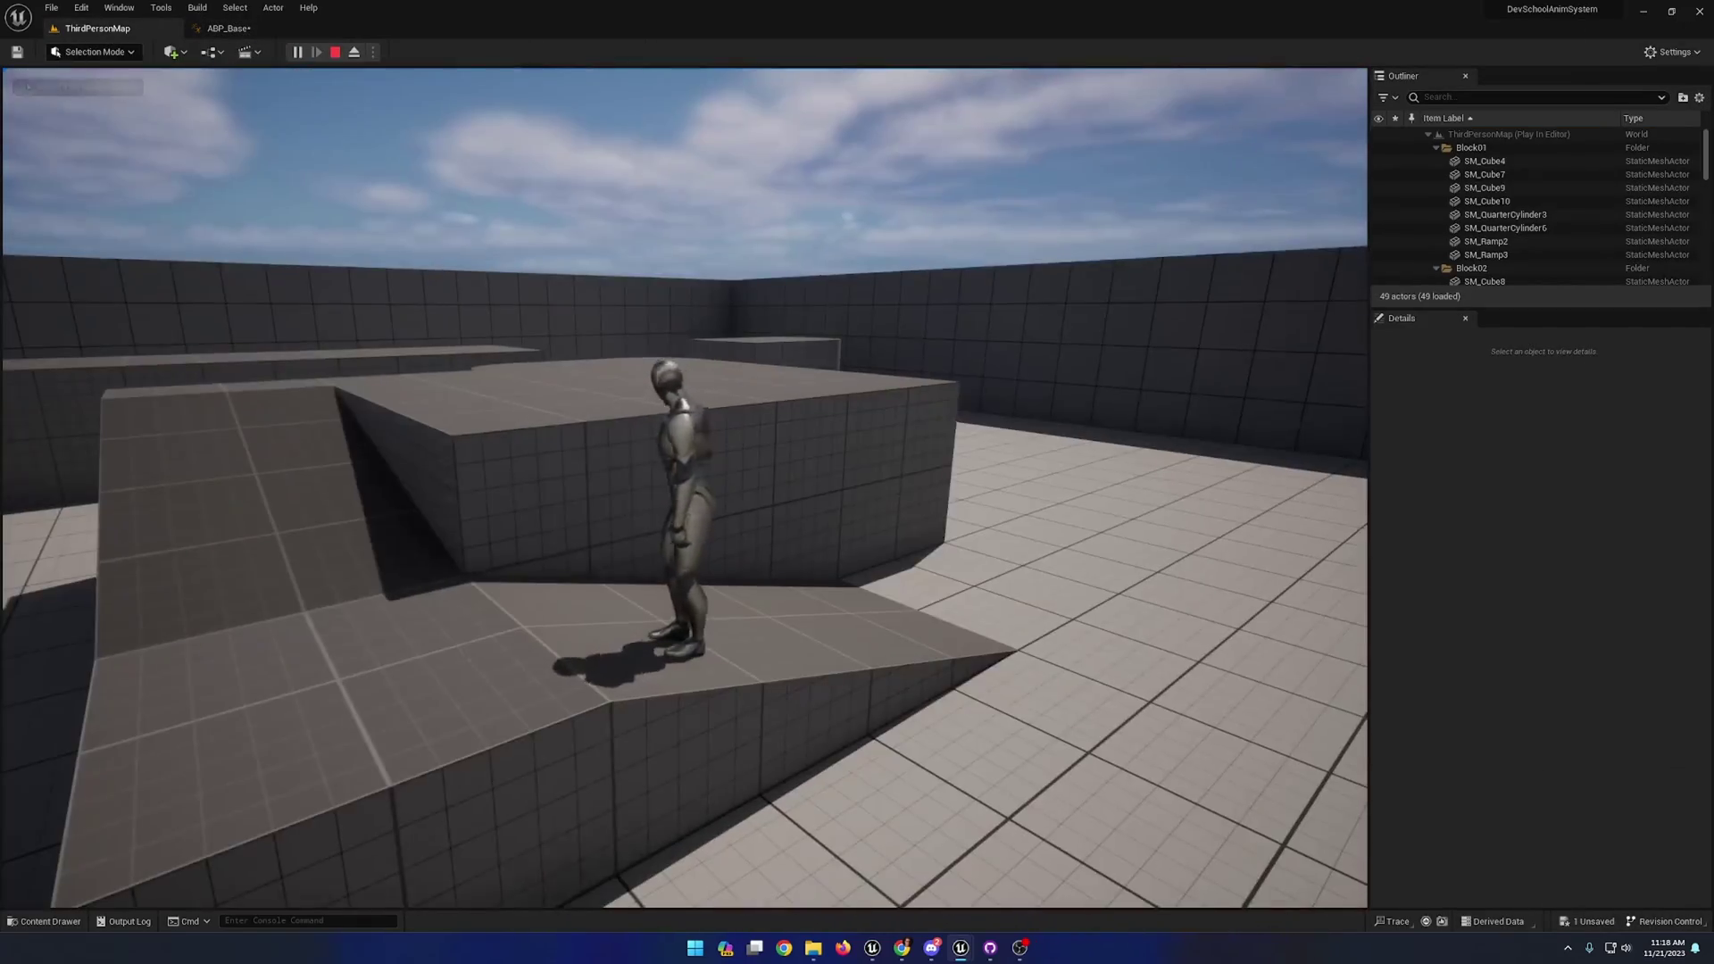
key(w)
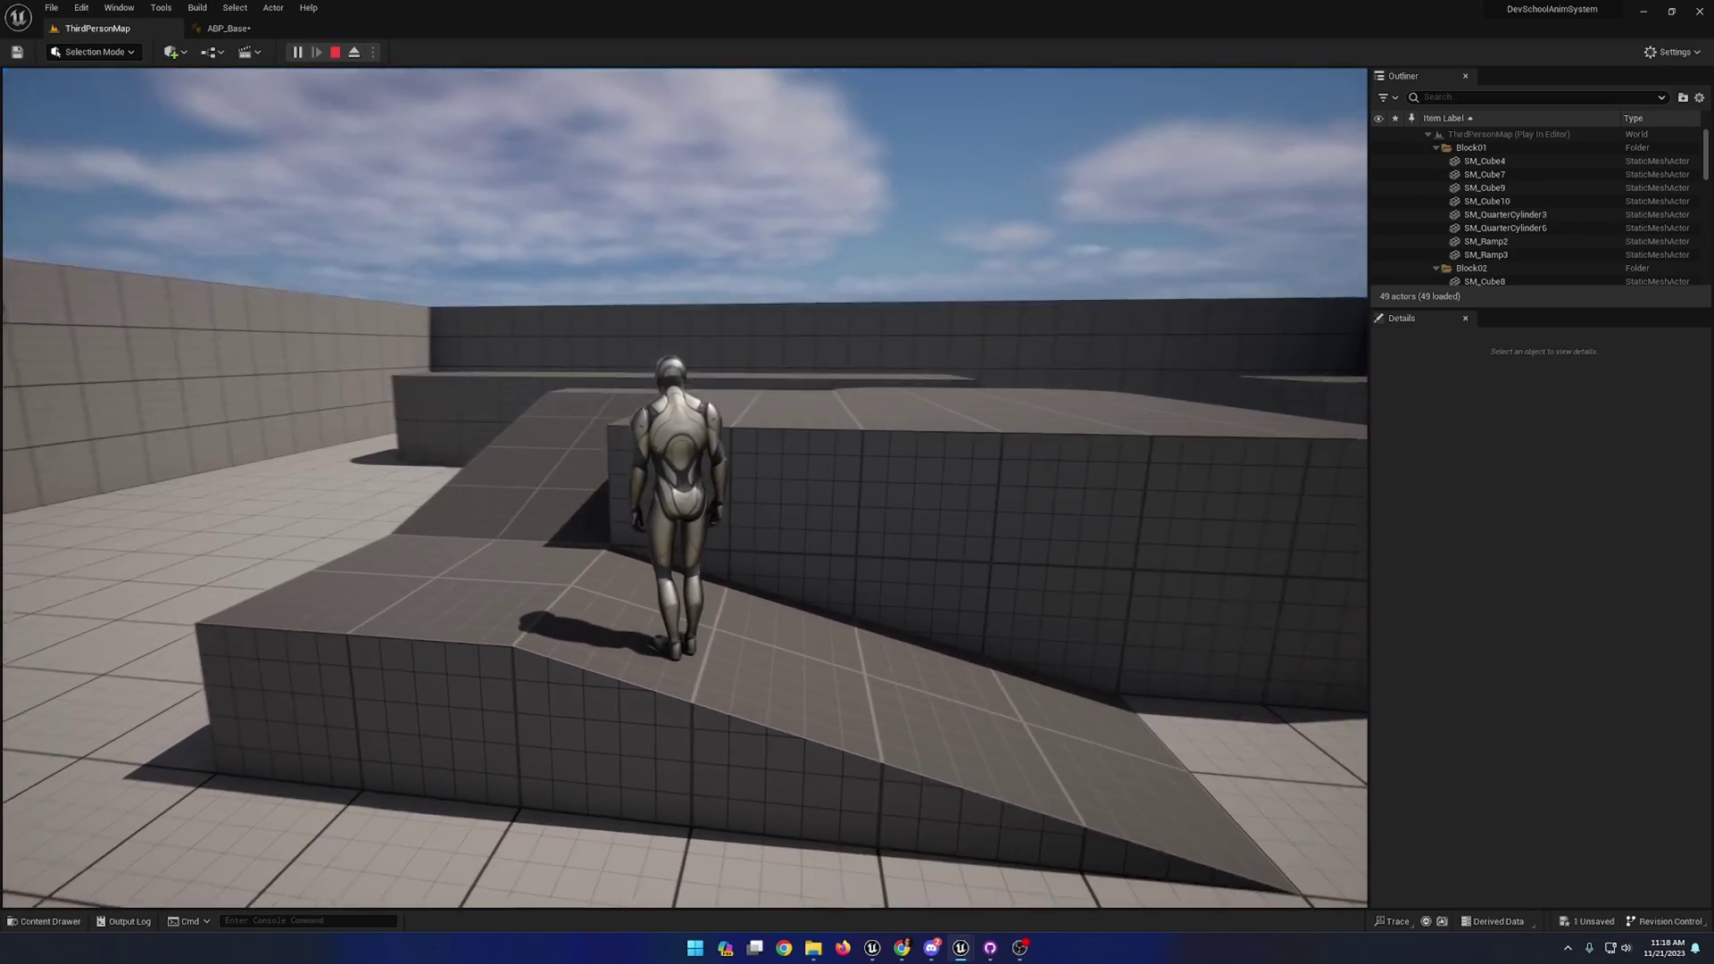
key(w)
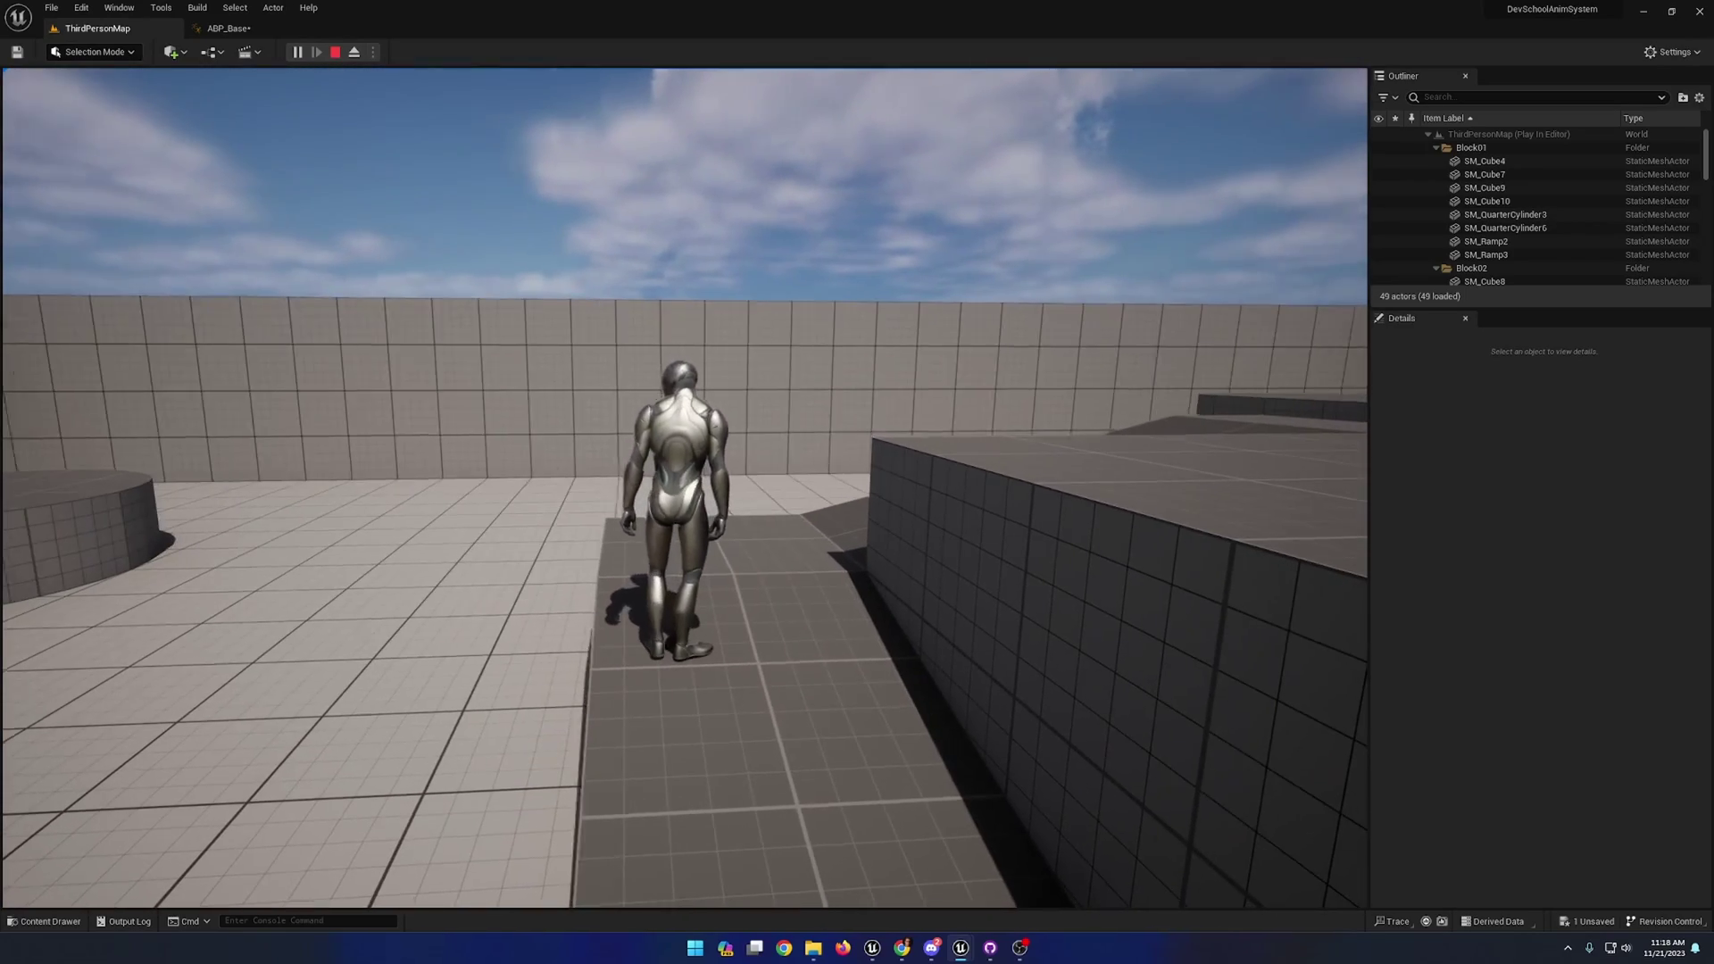
key(w)
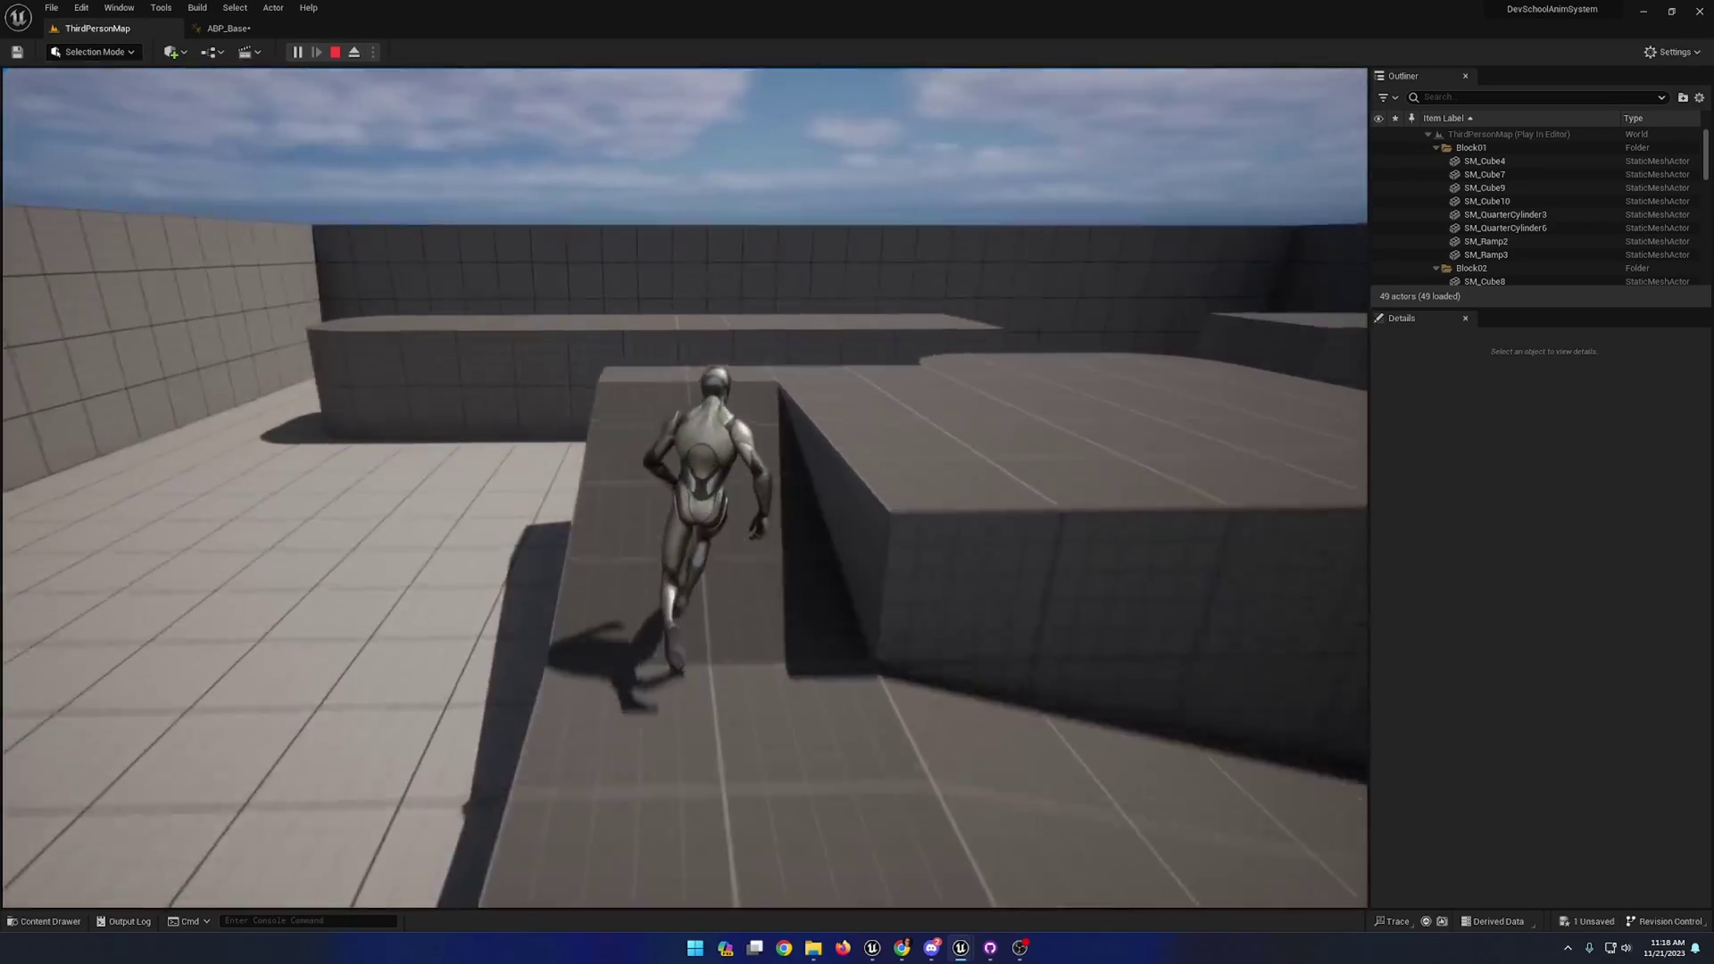
key(w)
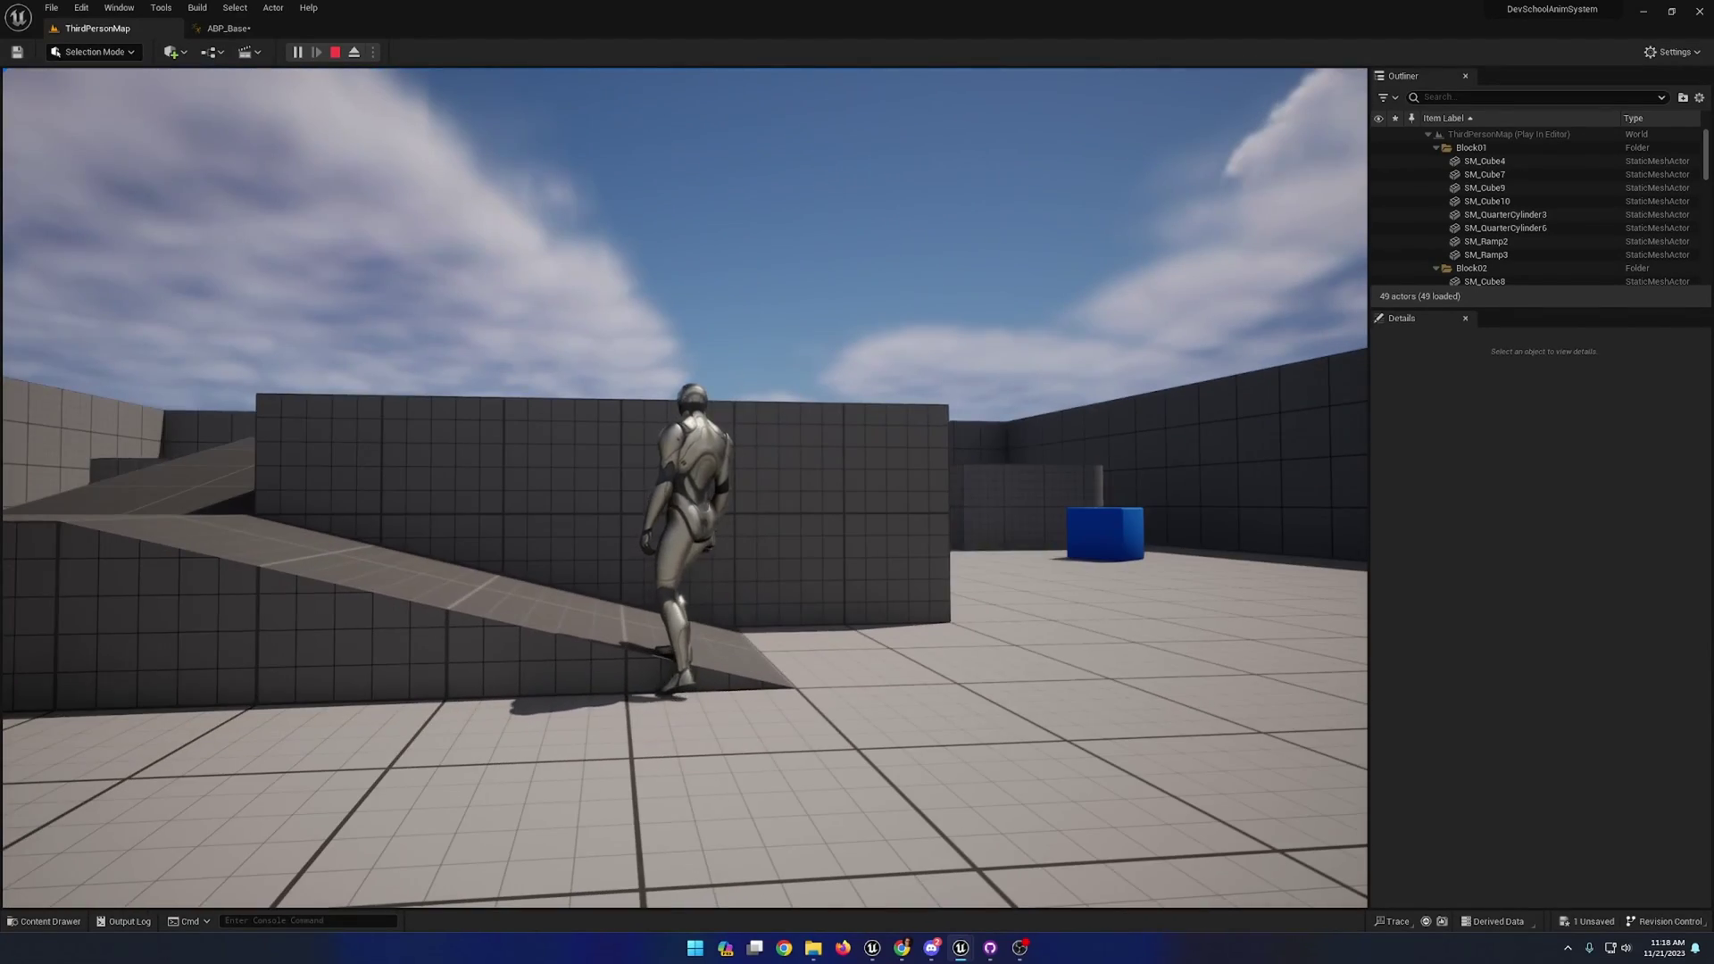
key(s)
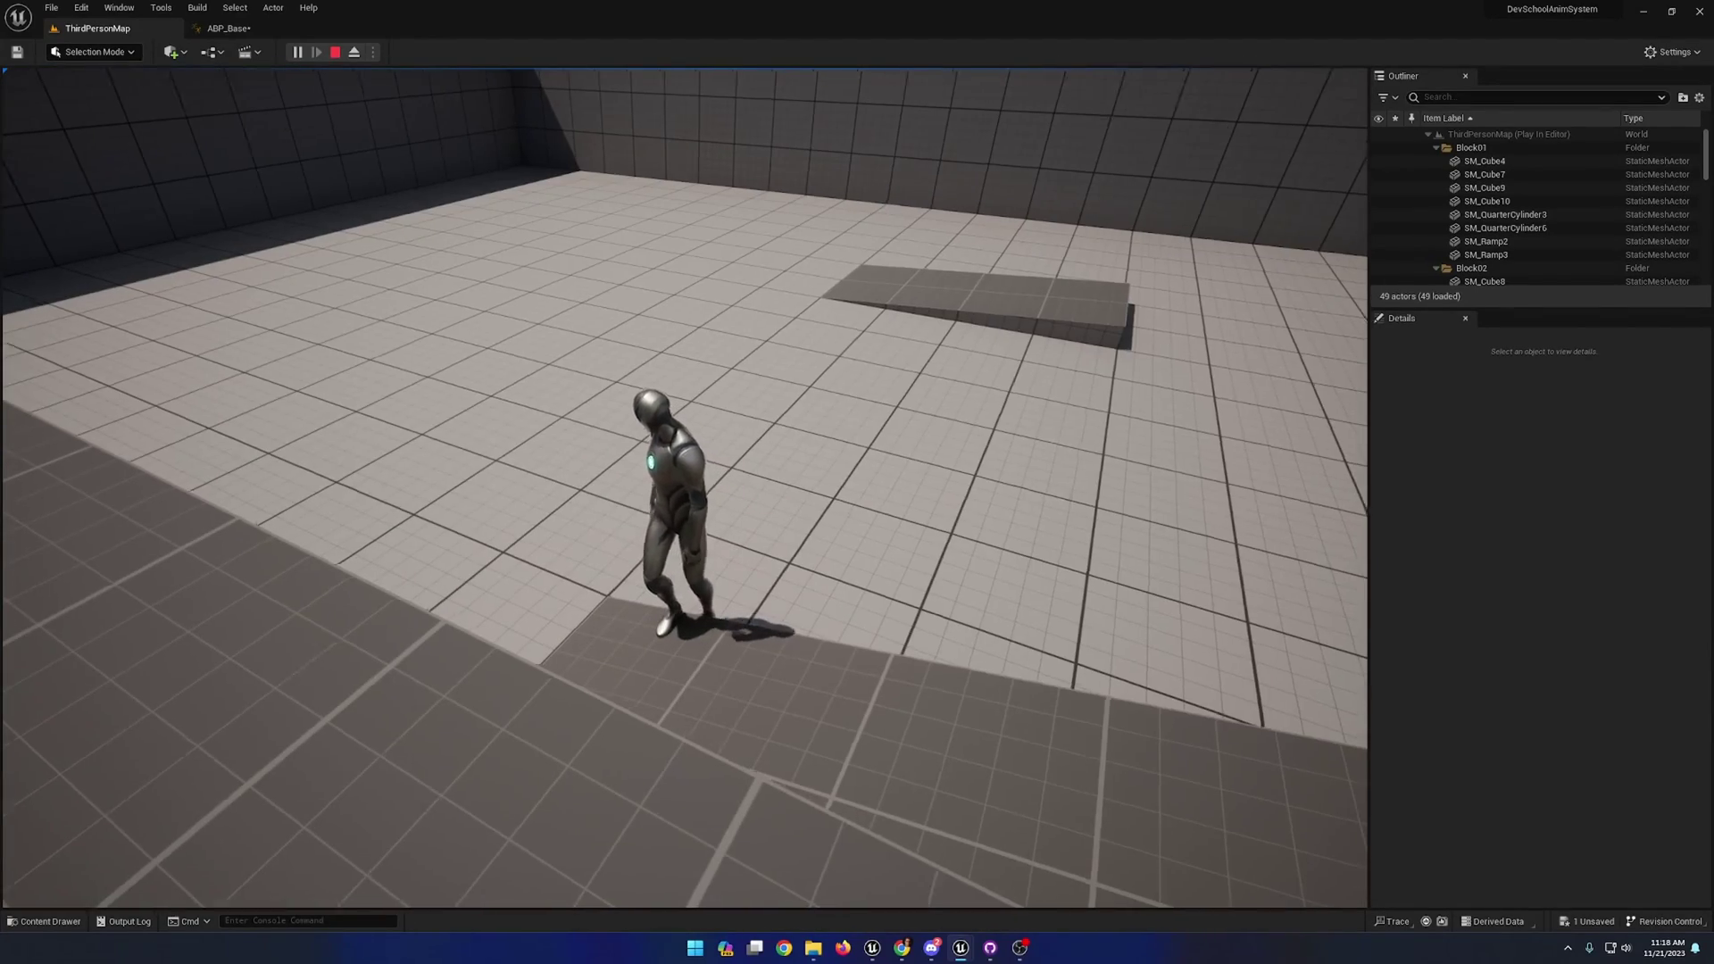
key(w)
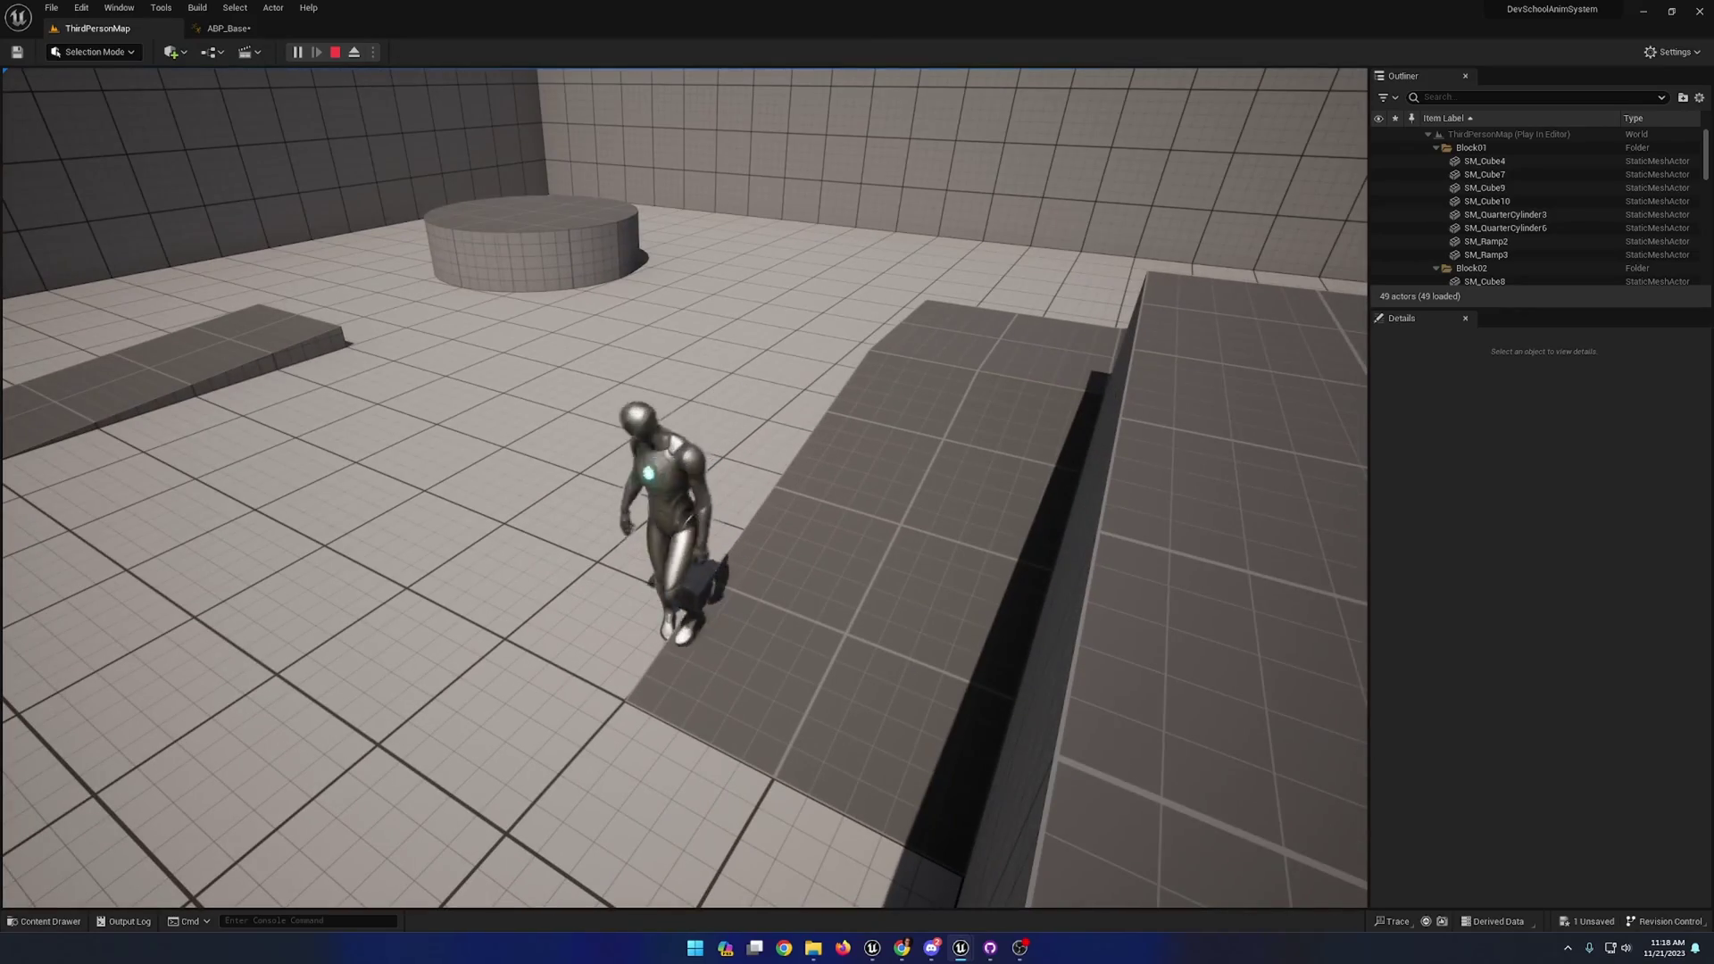
key(w)
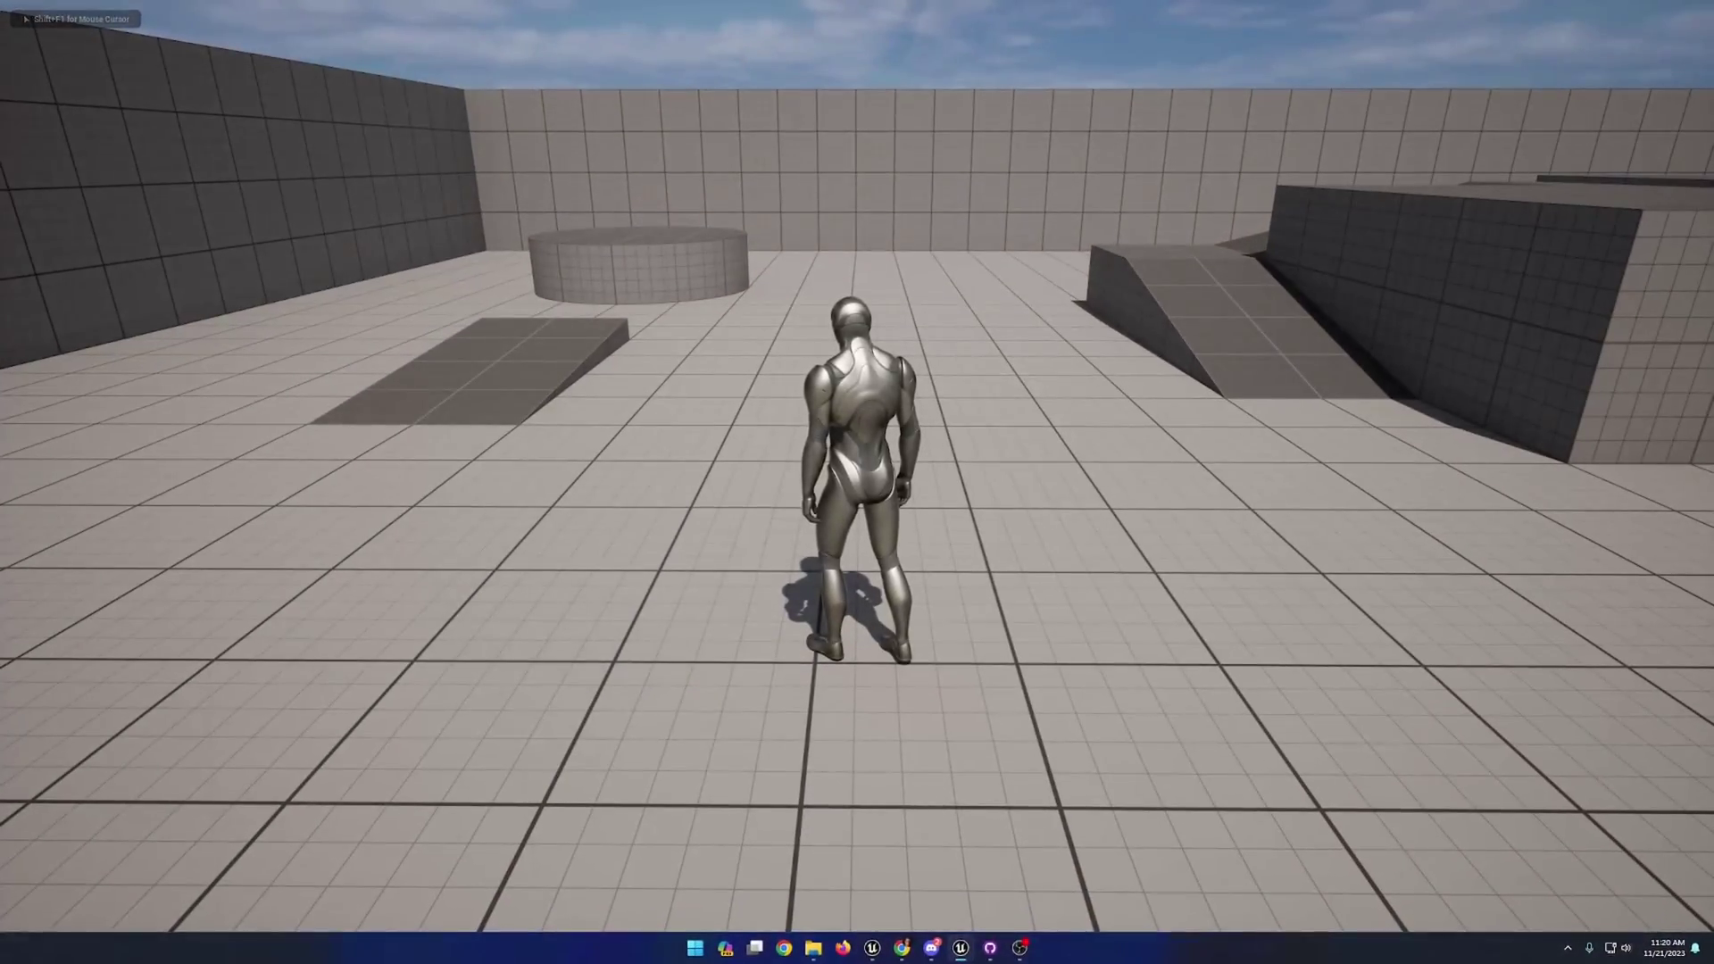
- Run a.AnimNode.FootPlacement.Debug 1 and slomo .3 in the console, then walk forward
key(grave)
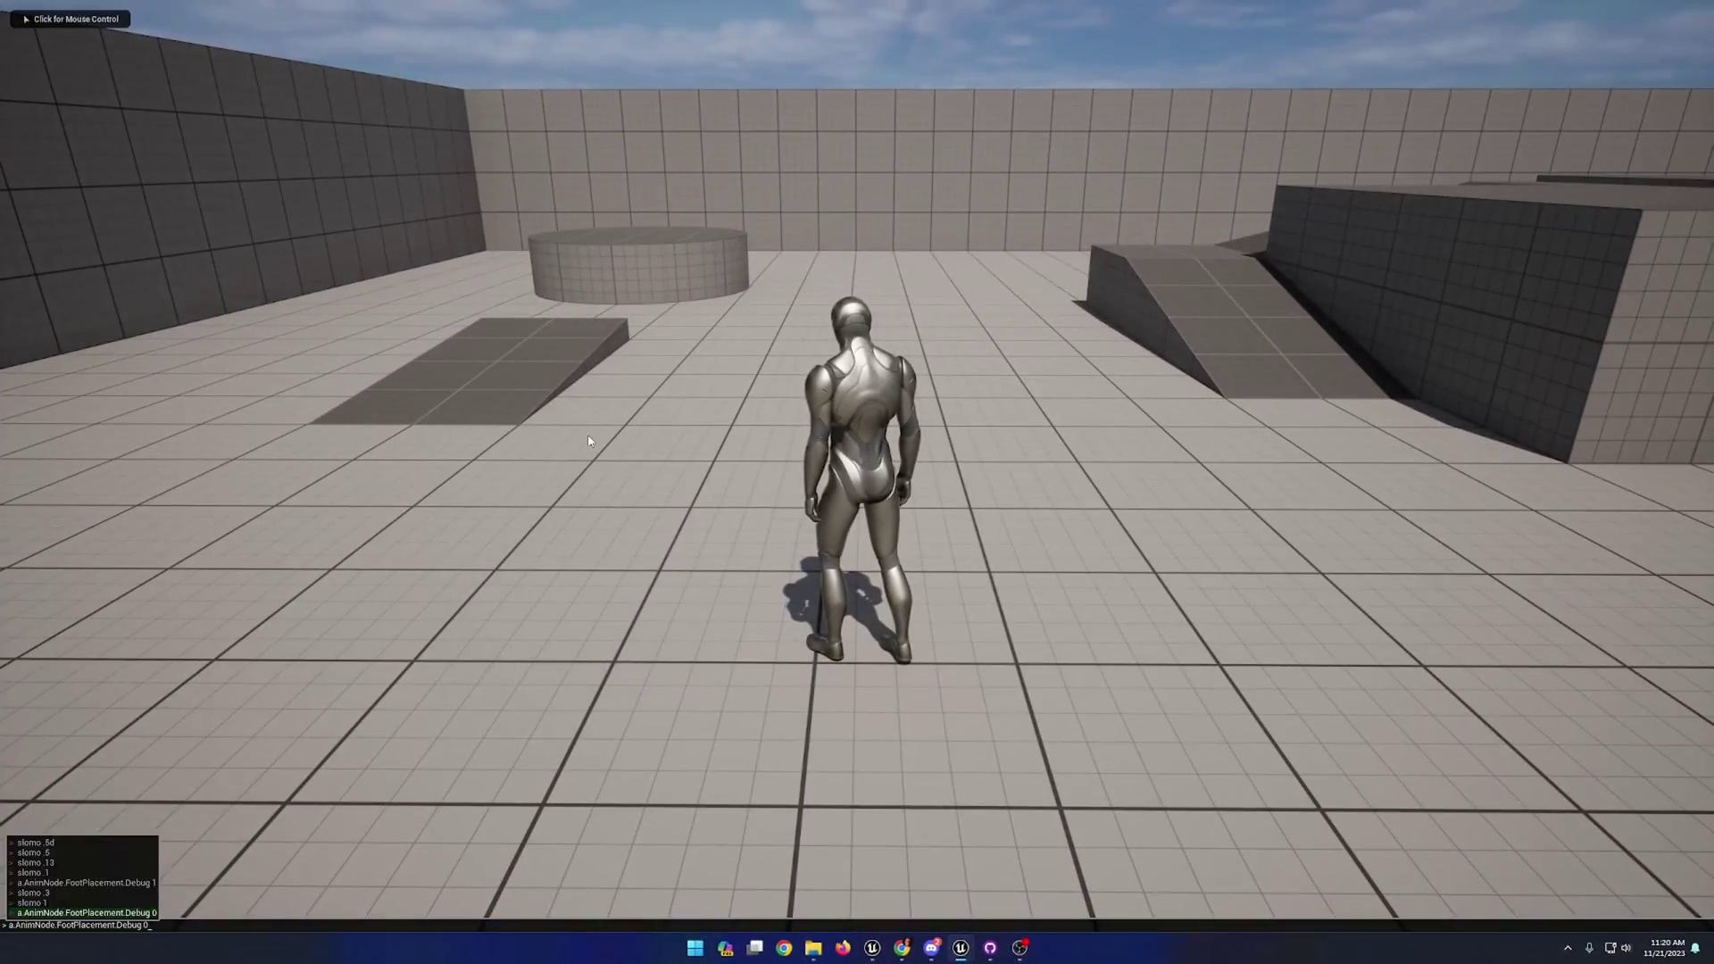
key(Up)
key(Up)
key(Up)
key(Up)
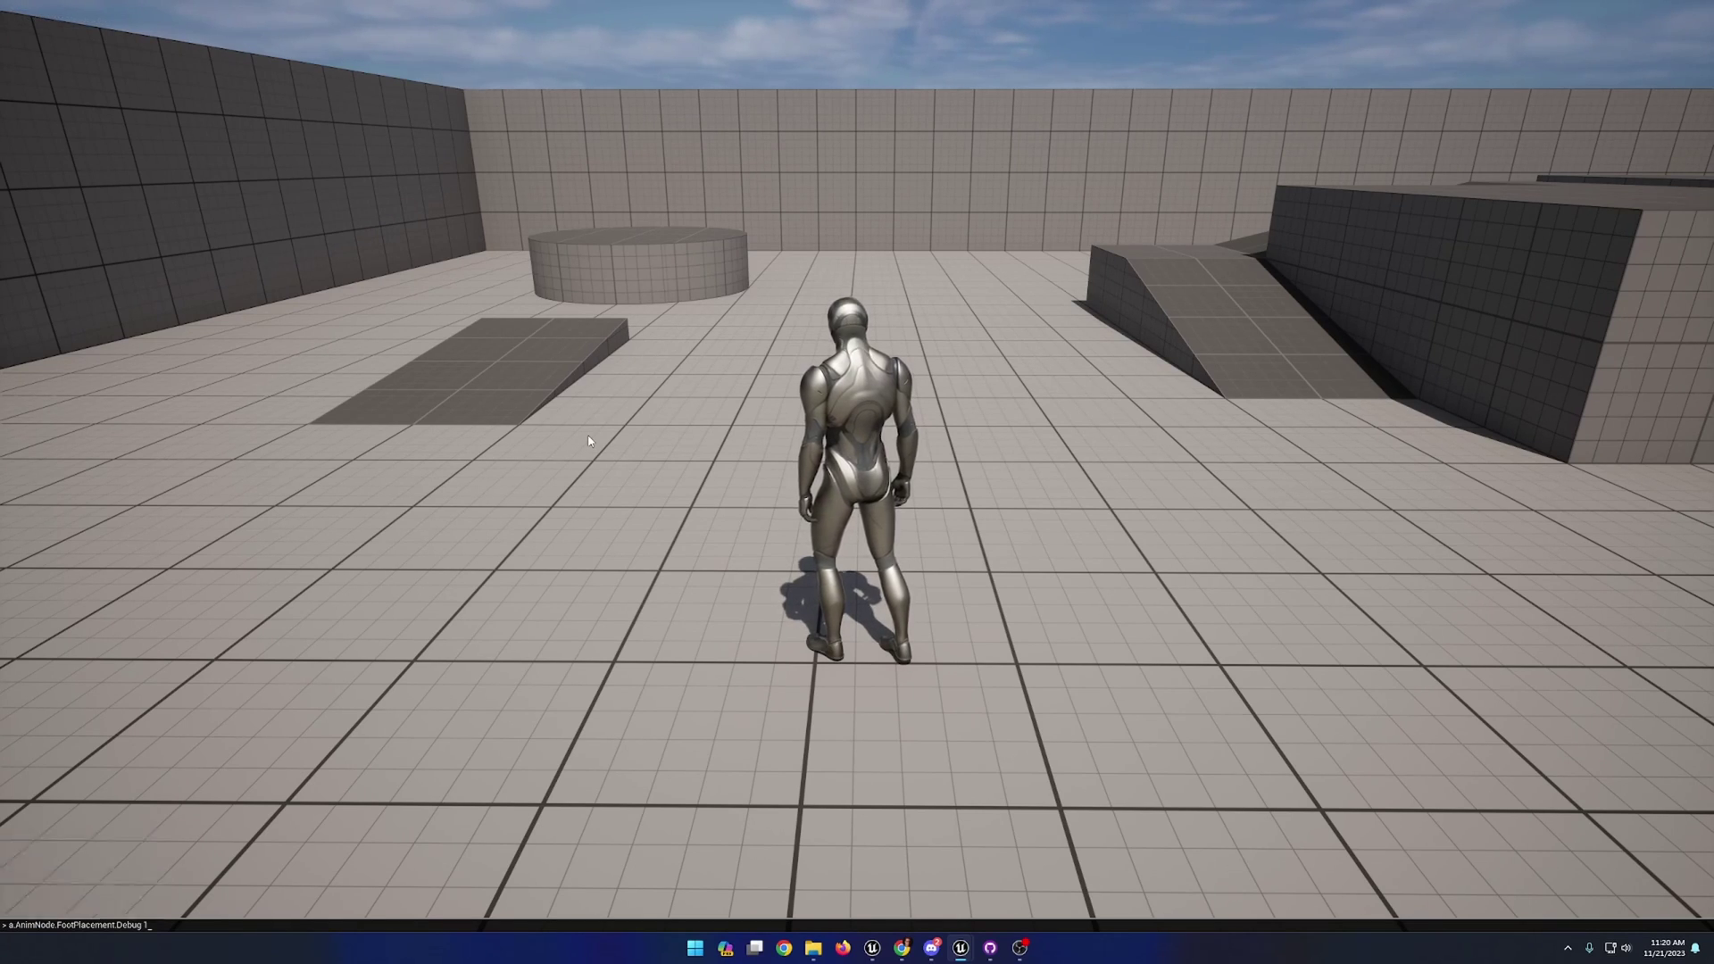
key(Return)
key(Up)
key(Up)
key(Up)
key(Up)
key(Return)
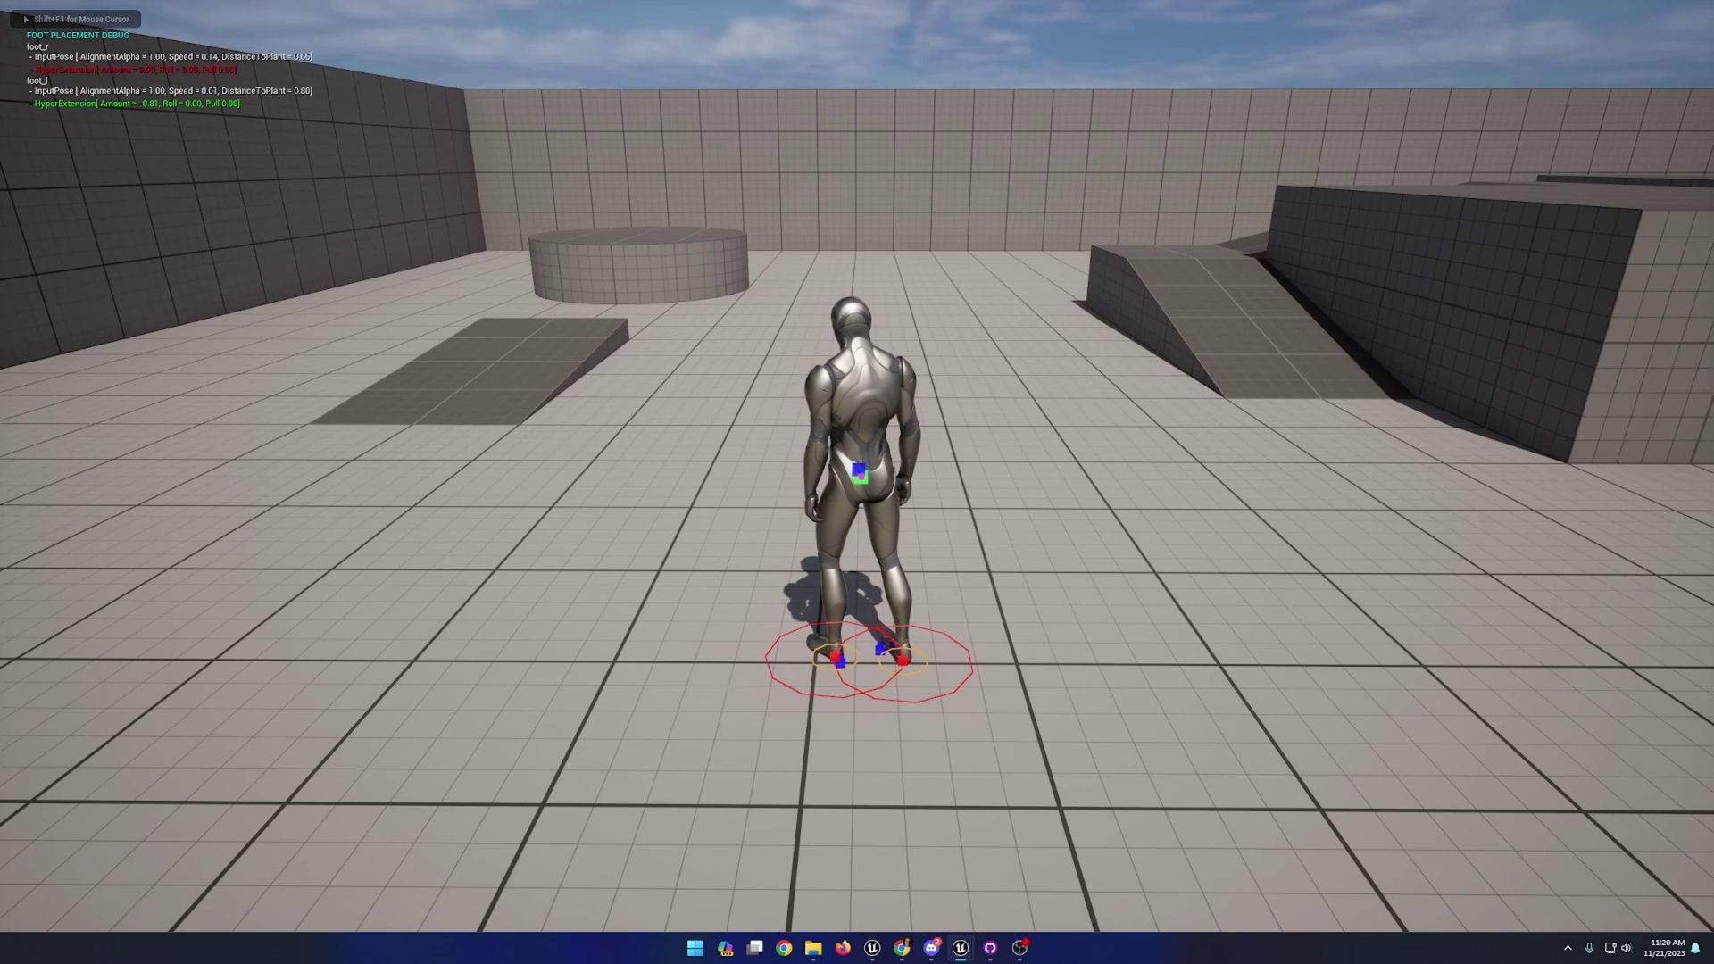
key(w)
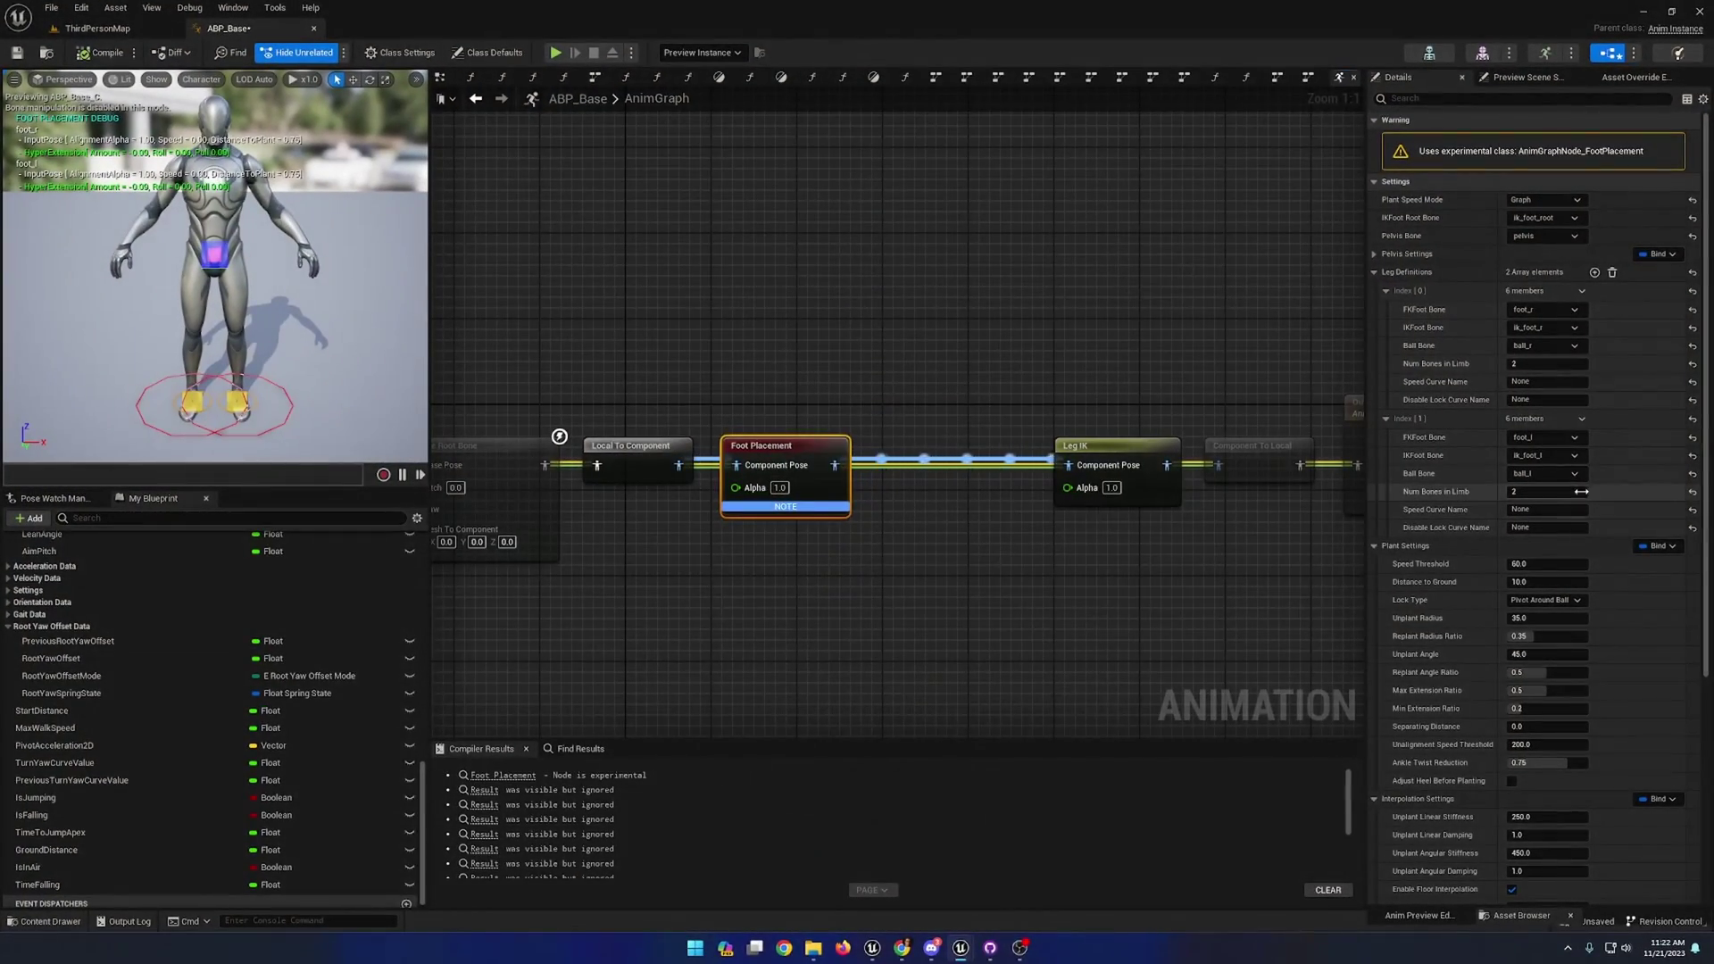
- Check the Plant Settings Lock Type options and keep Pivot Around Ball
scroll(1571, 492, down, 4)
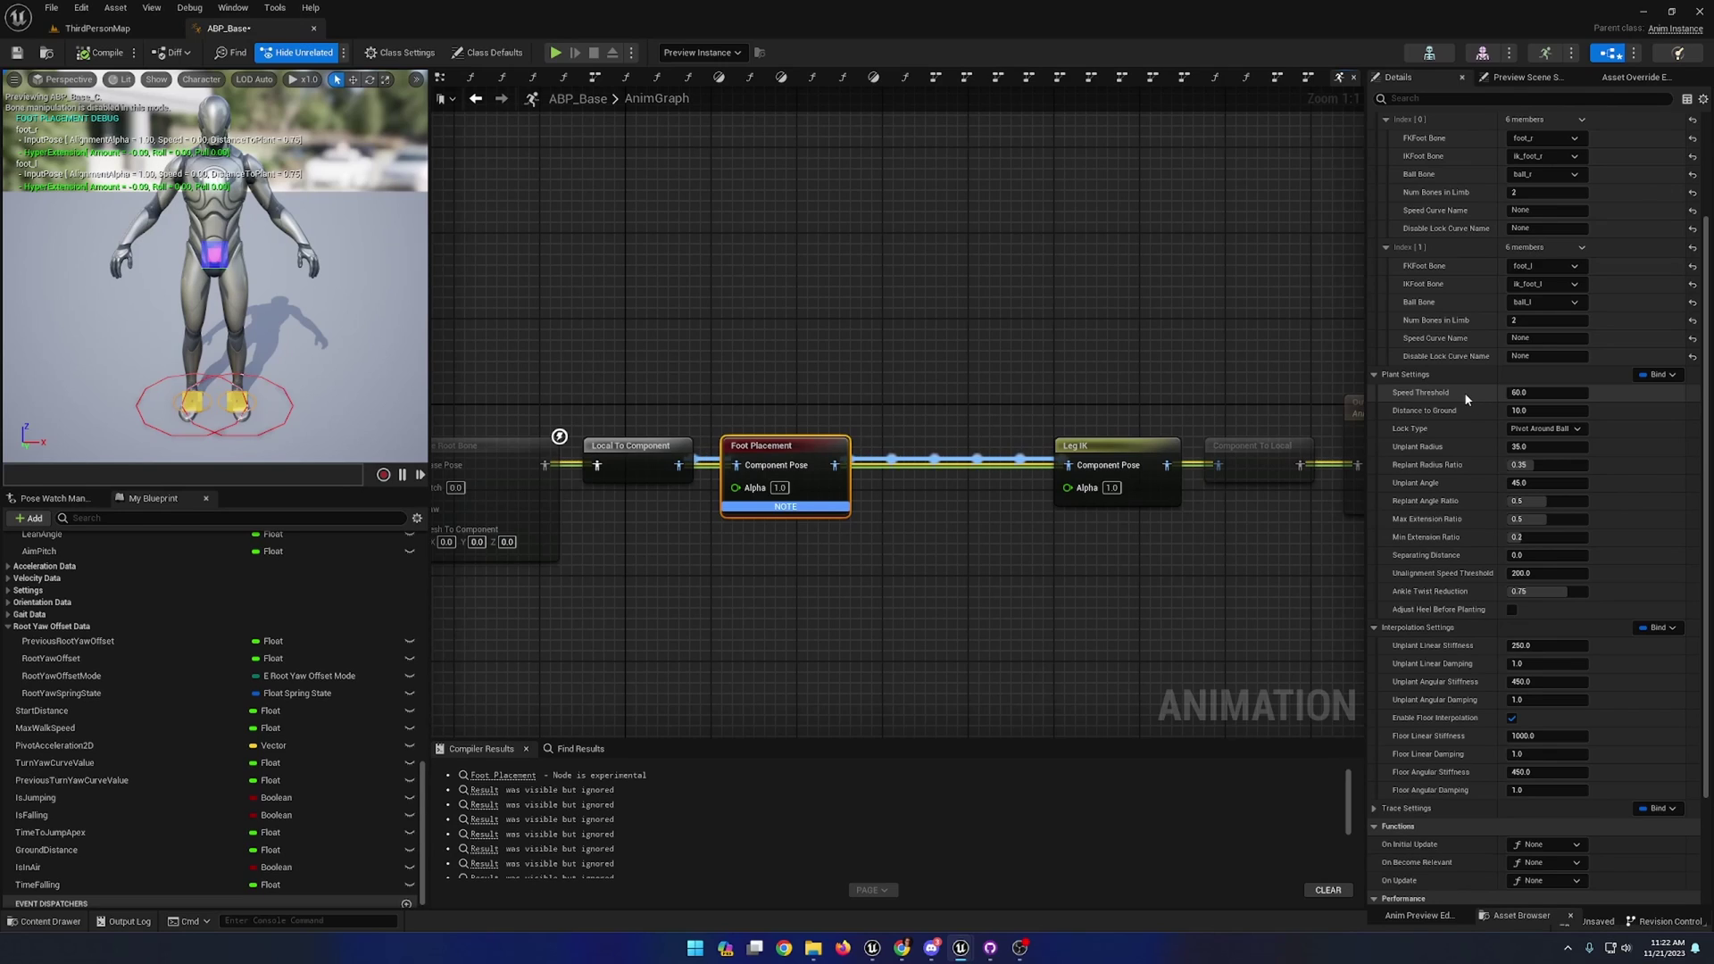
mouse_move(1453, 412)
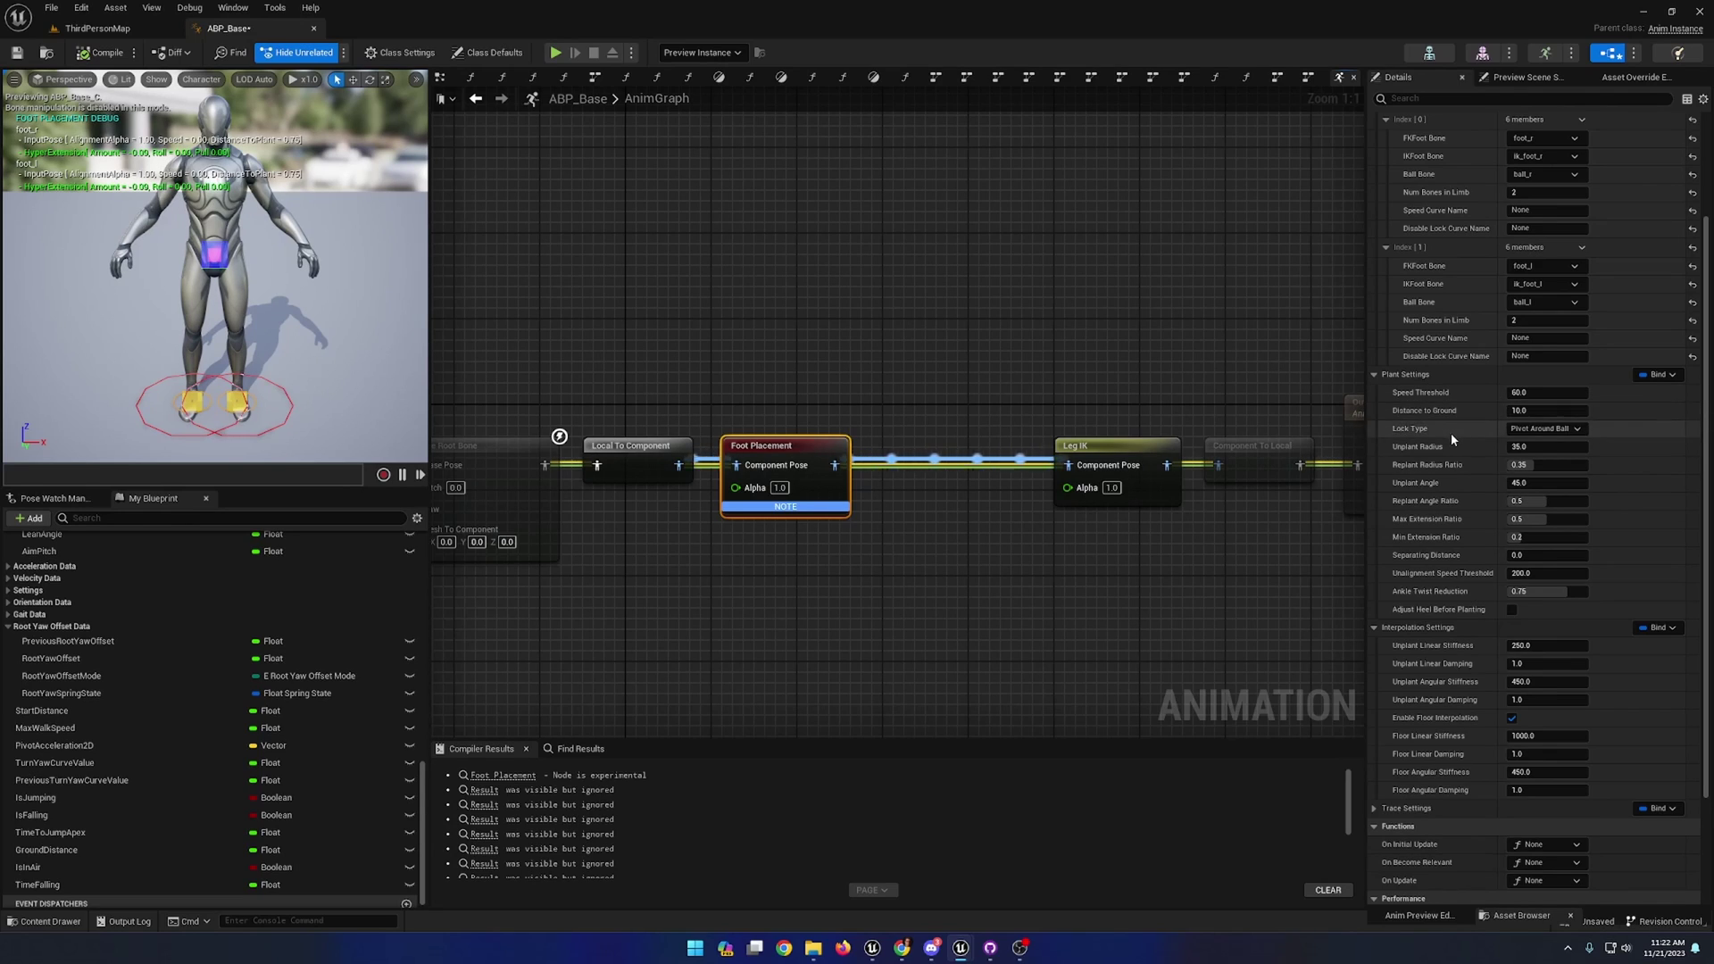
click(1528, 432)
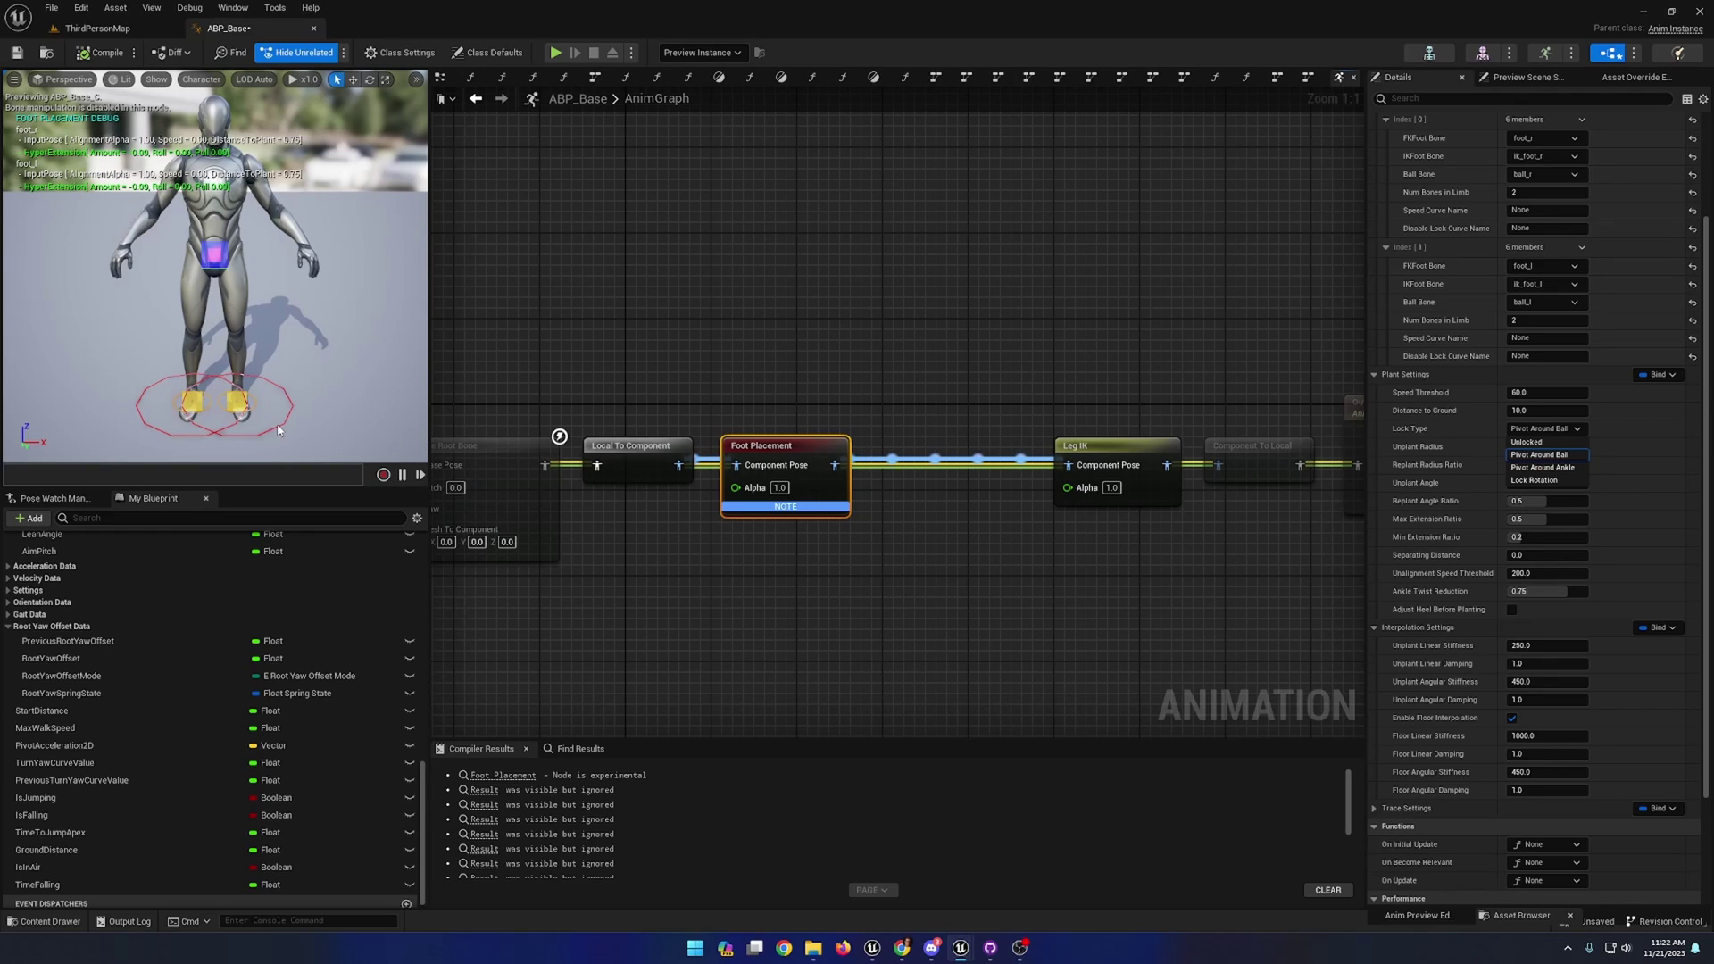
click(1407, 429)
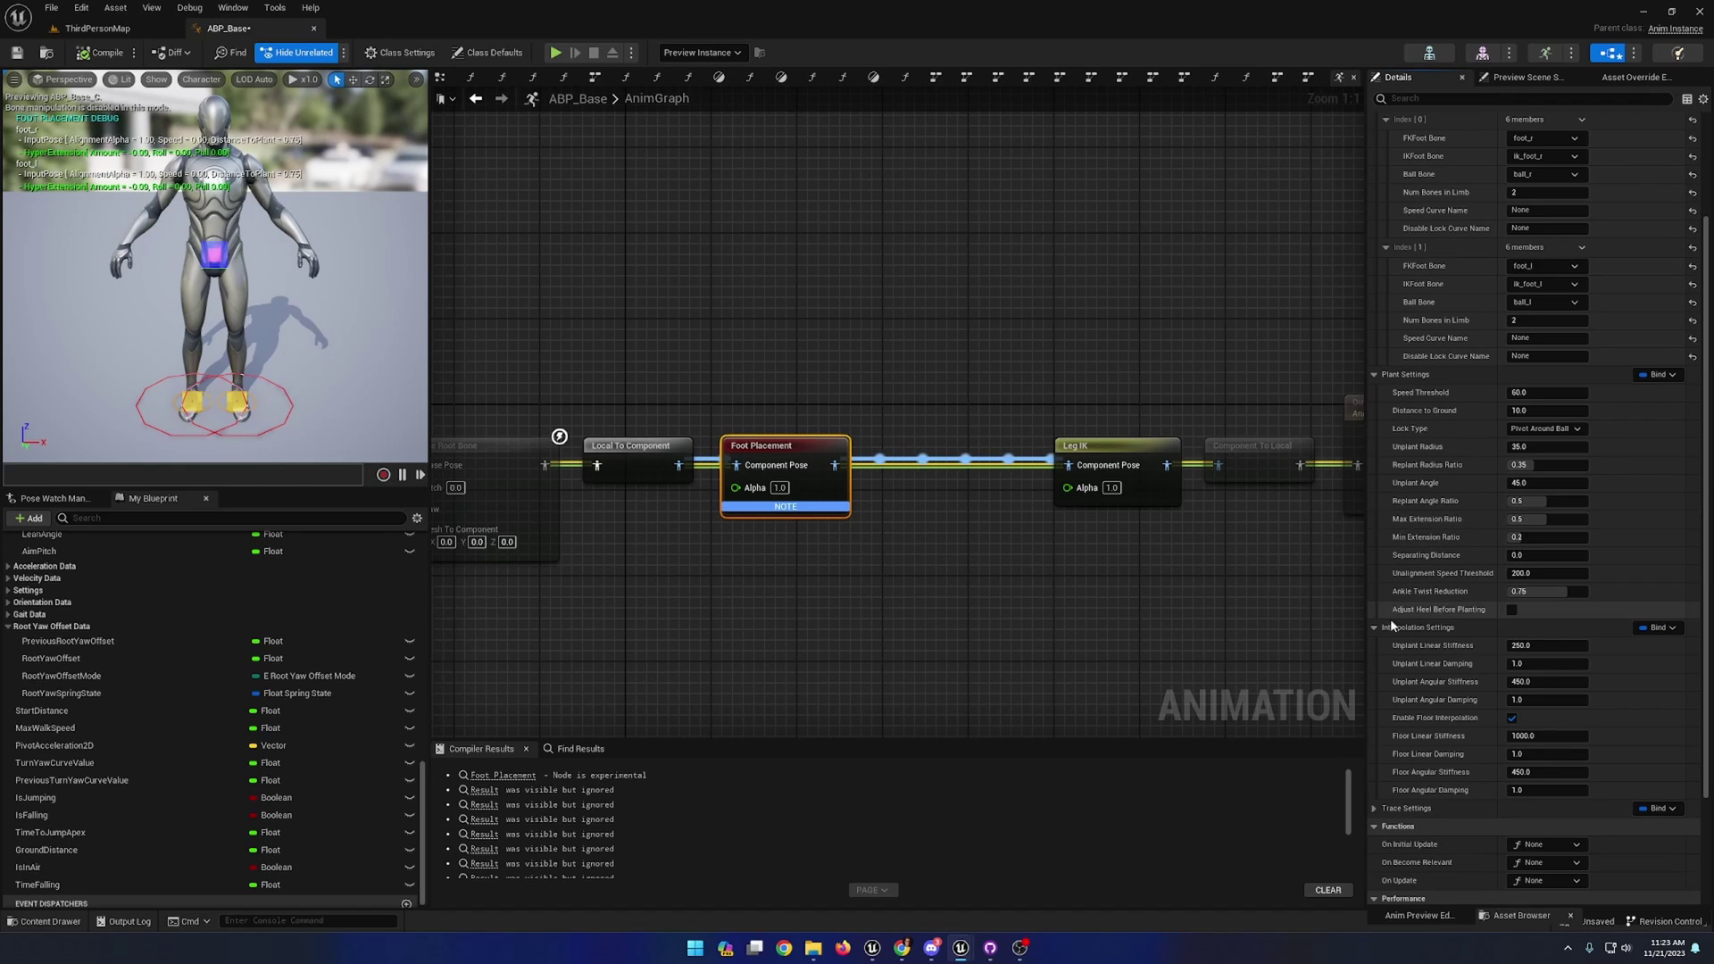
click(1511, 611)
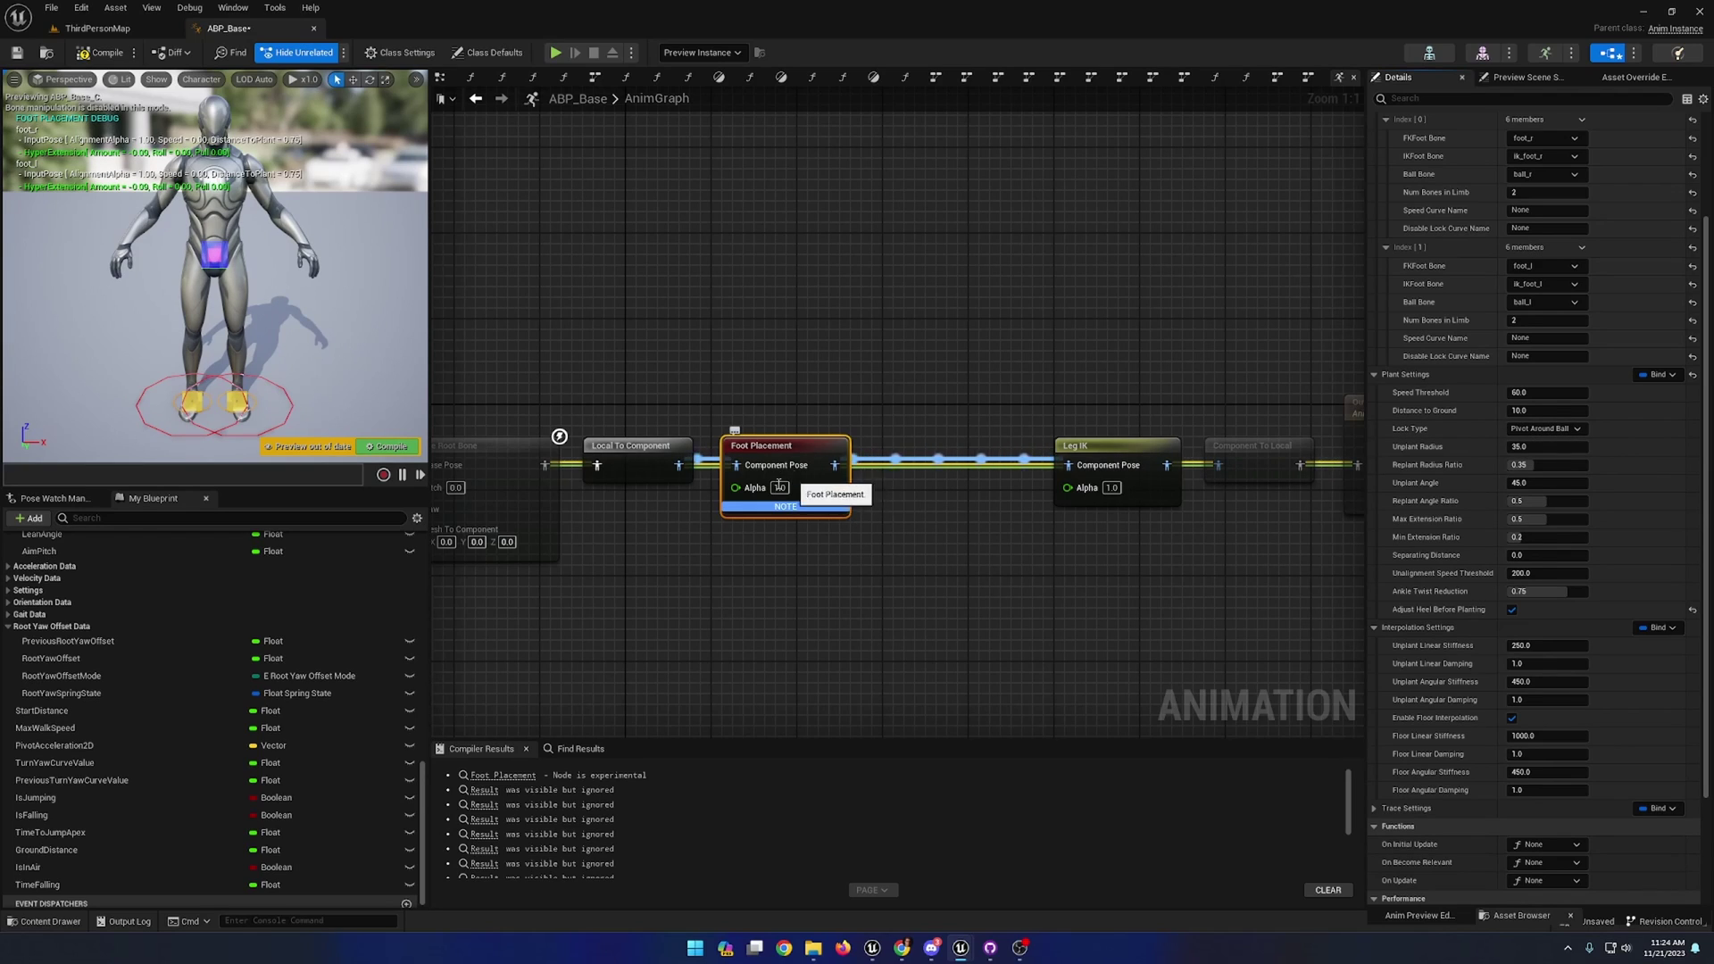
mouse_move(763, 511)
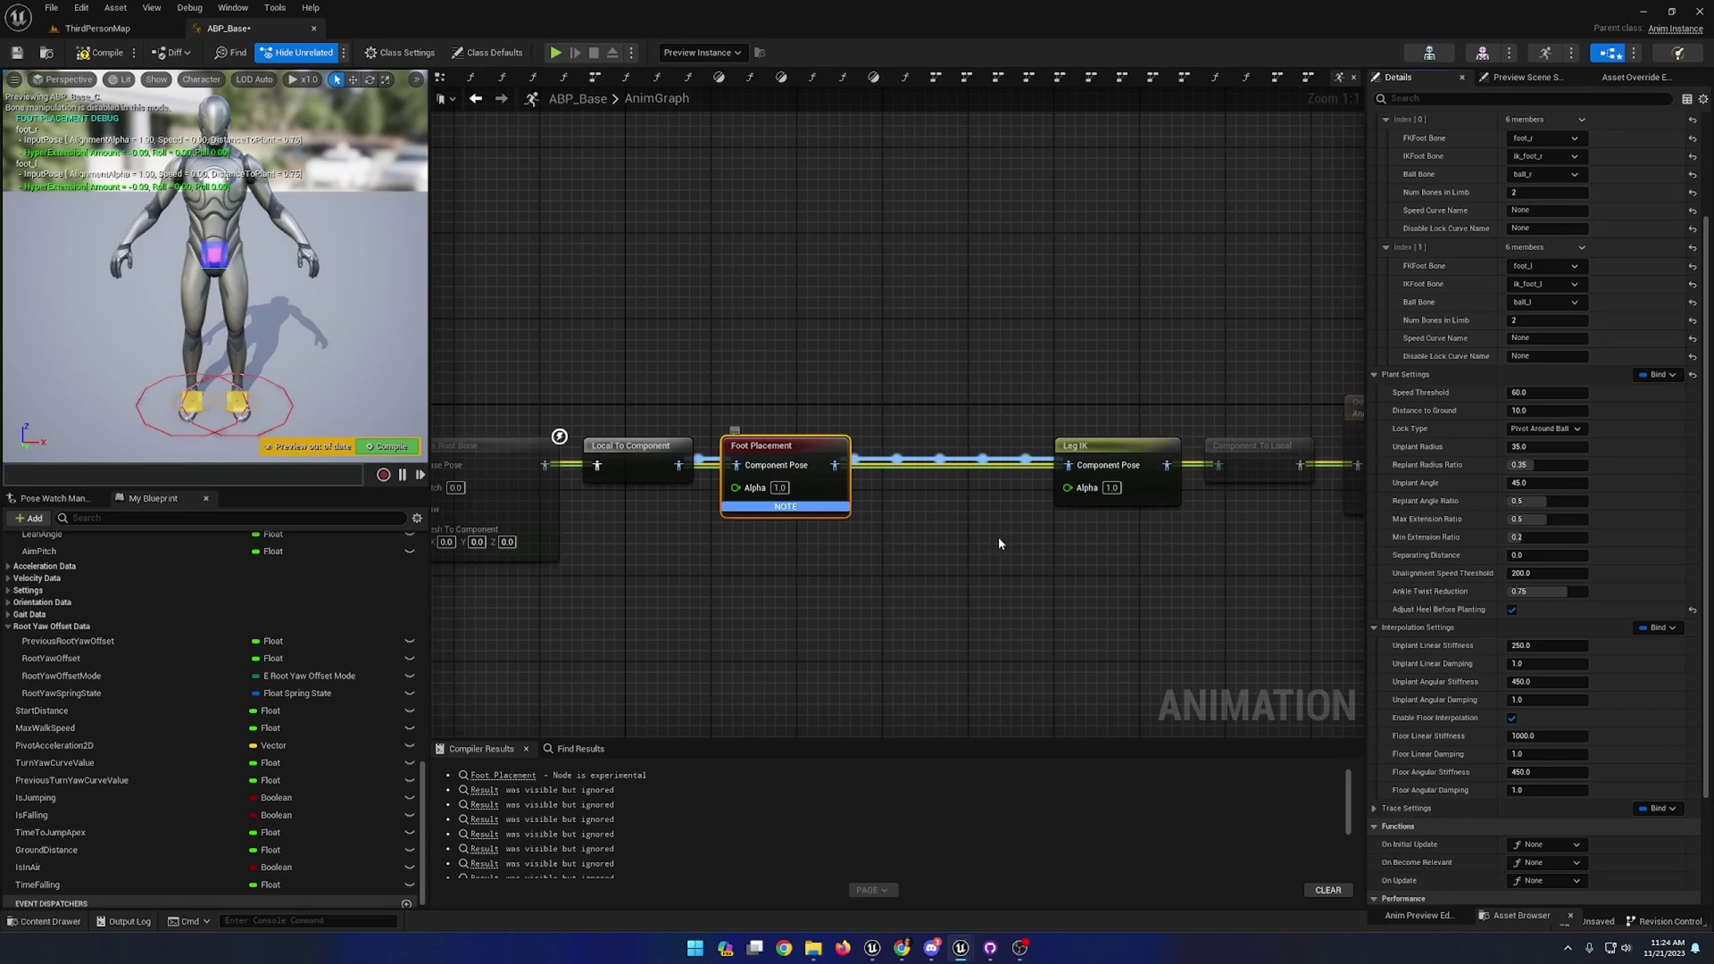
- Set the Foot Placement node's Plant Speed Mode from Graph to Manual
scroll(1643, 366, up, 3)
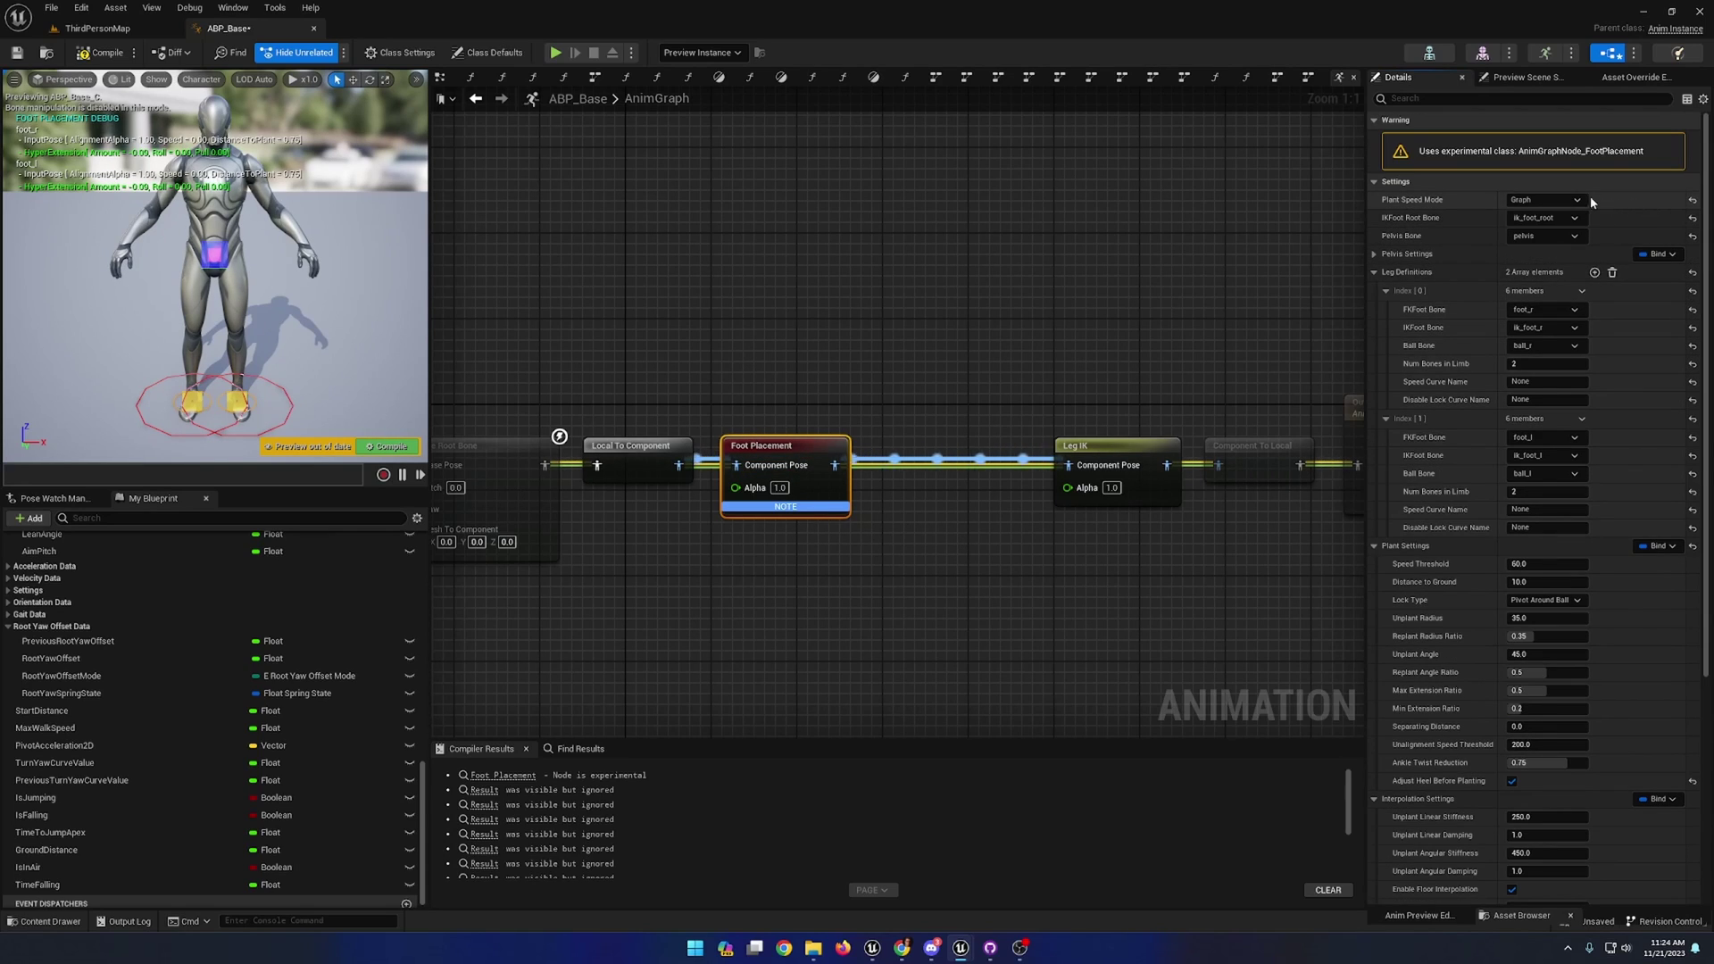
click(1554, 200)
click(1538, 217)
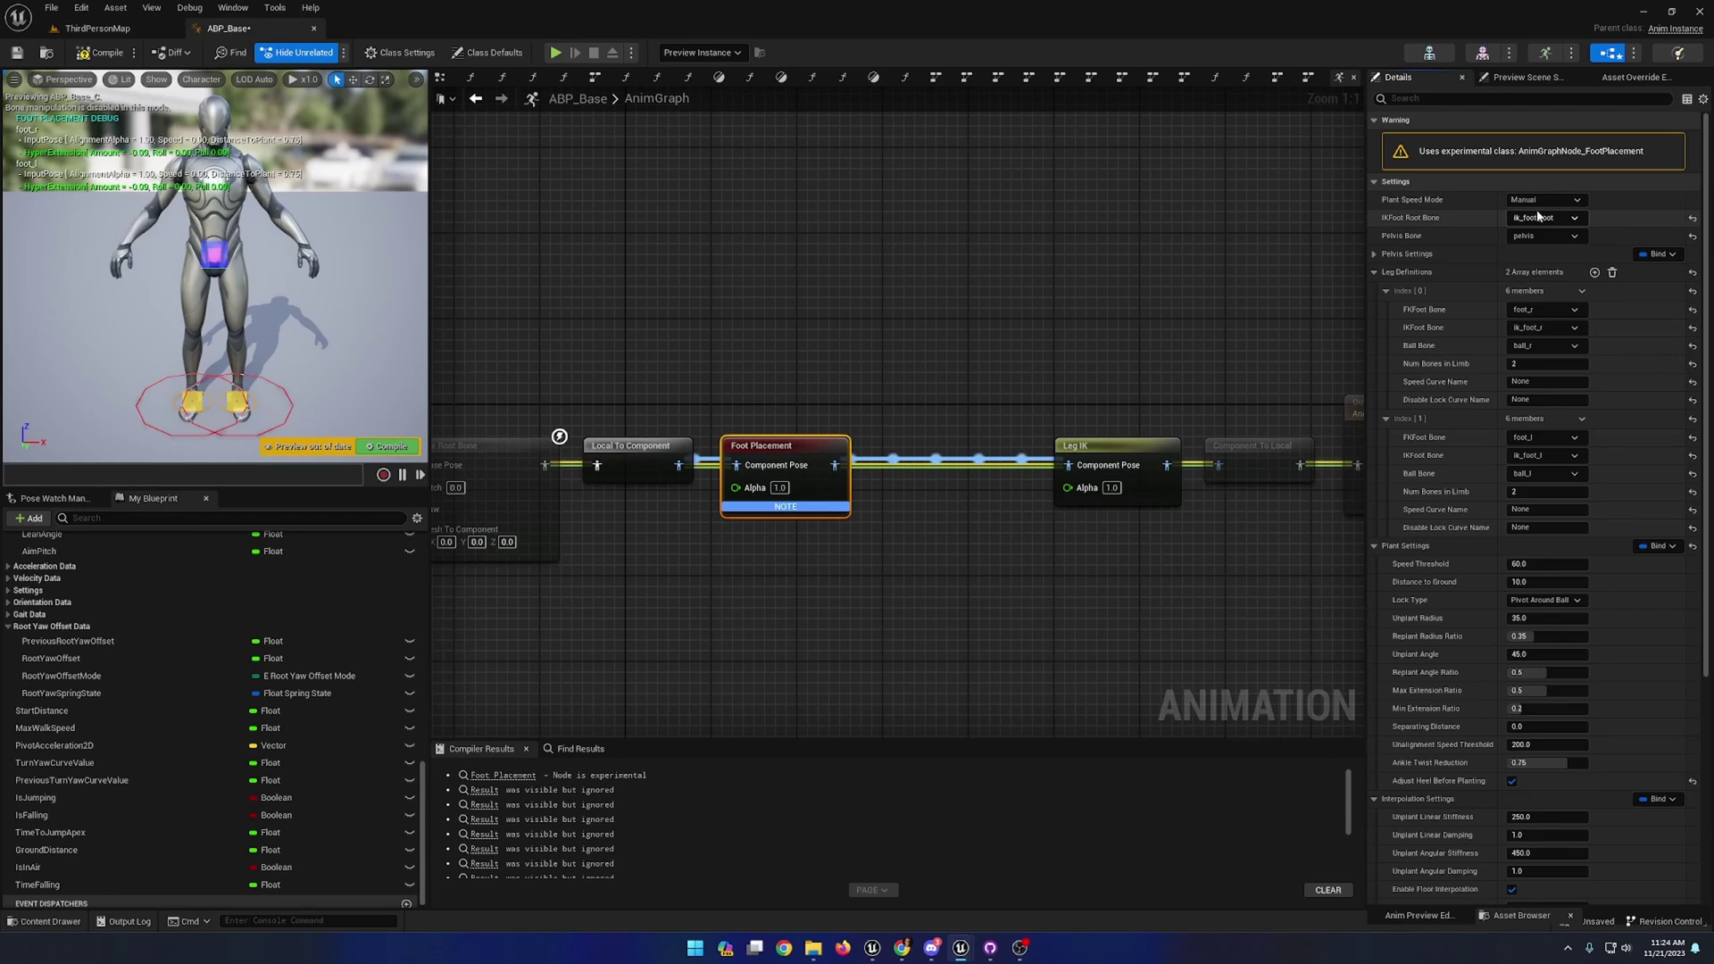
scroll(1455, 230, down, 1)
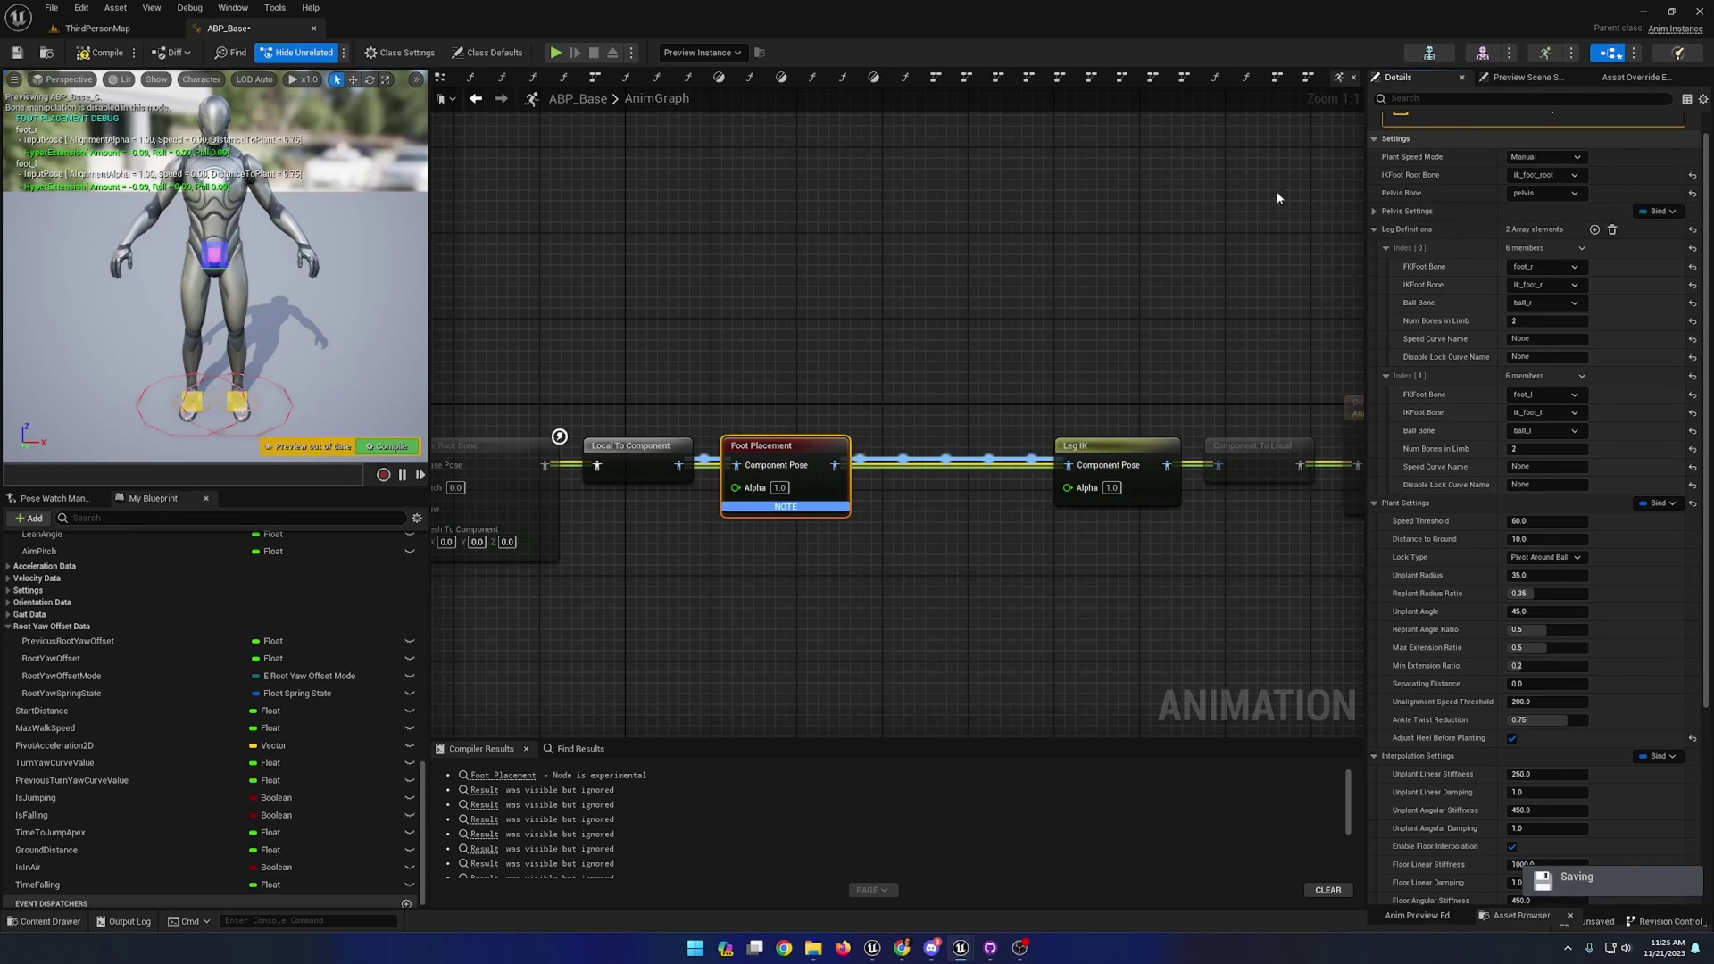
- In the Content Drawer, go to UE5 > Loop > Jog and select A_N_Jog_Loop_B-180
key(ctrl+space)
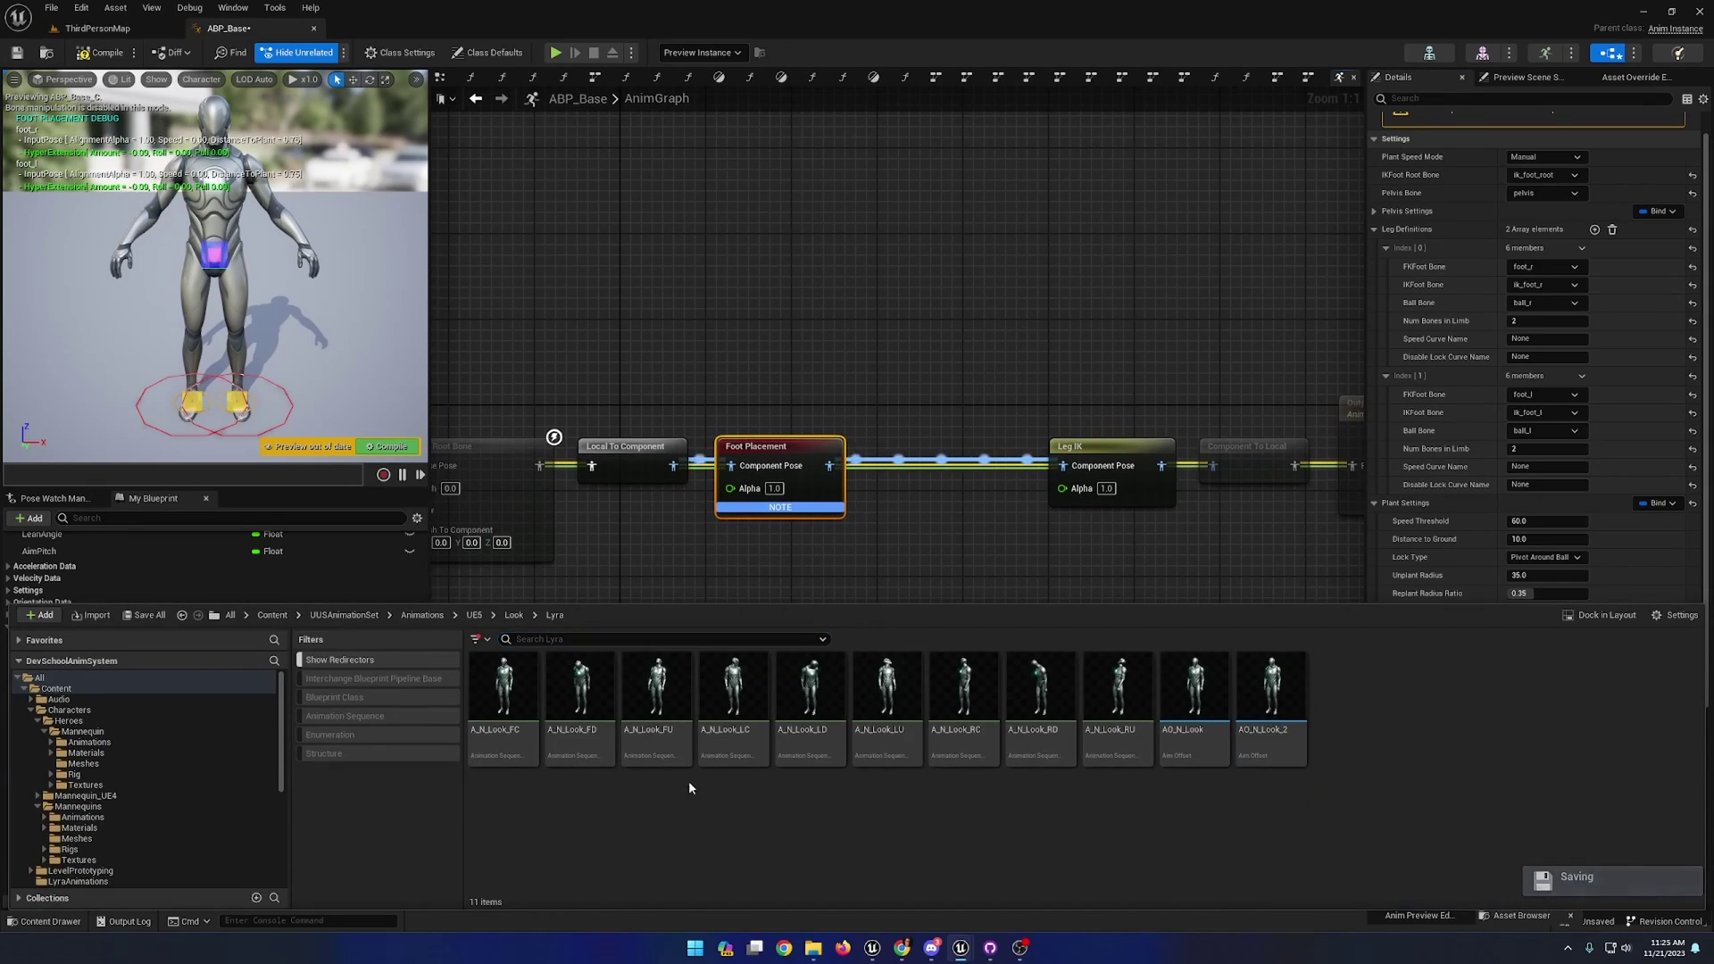
click(473, 616)
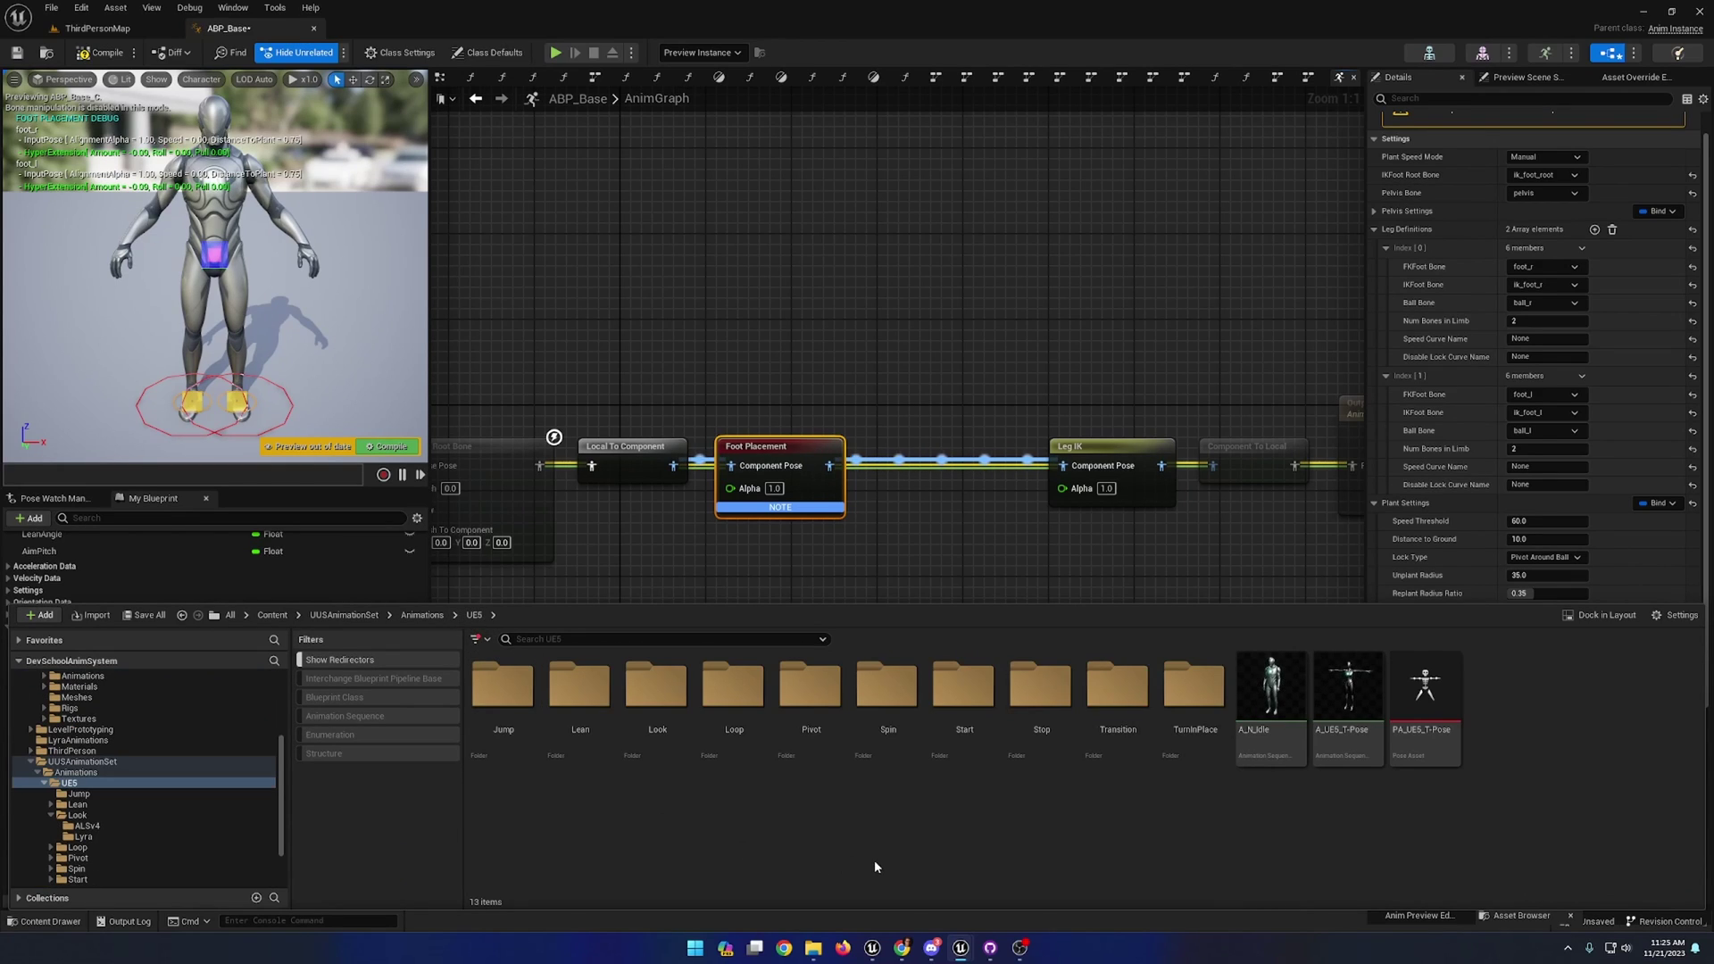
double_click(722, 717)
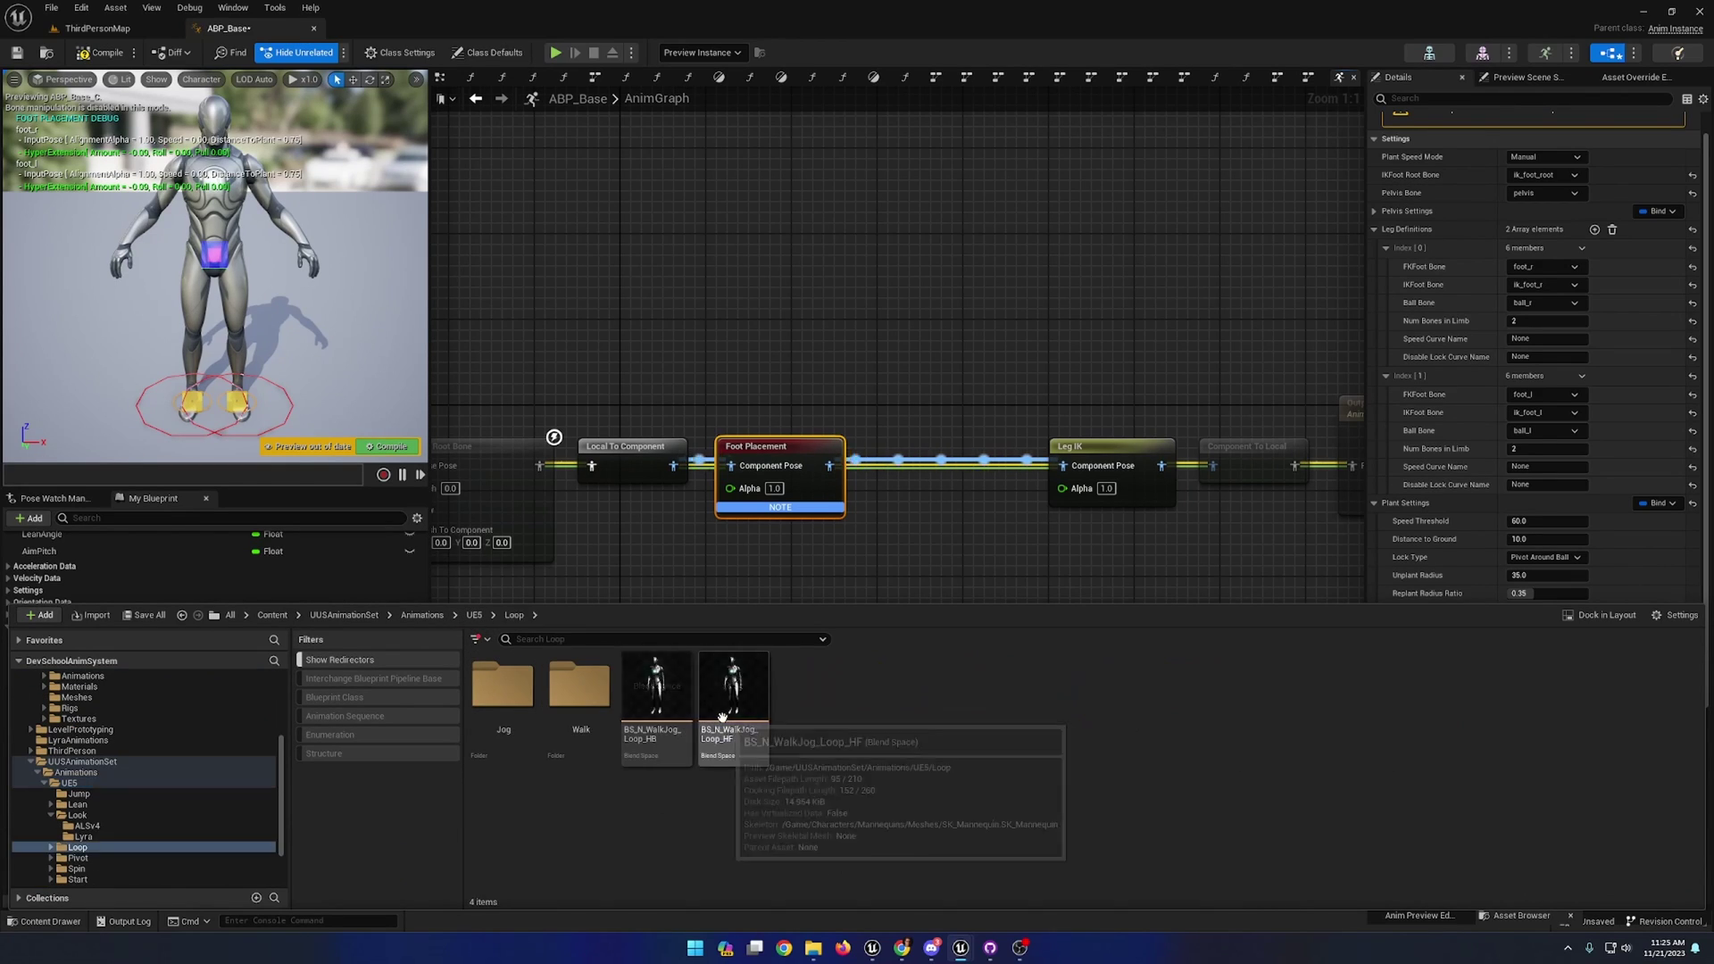
double_click(518, 706)
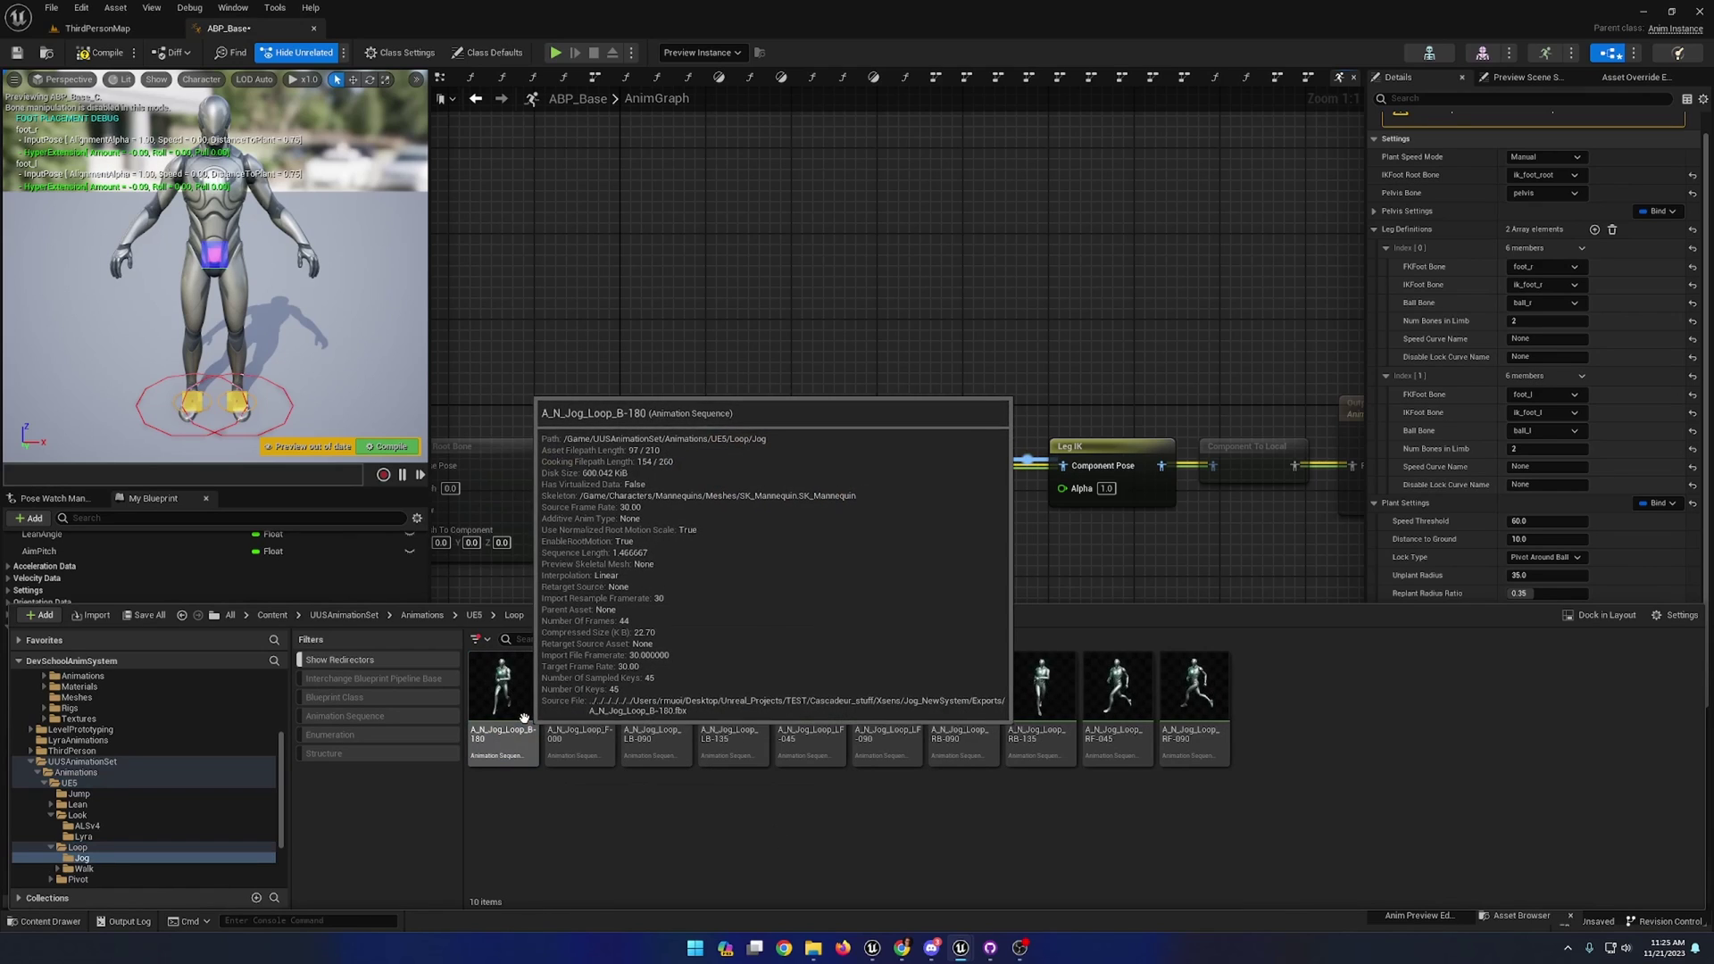
click(524, 719)
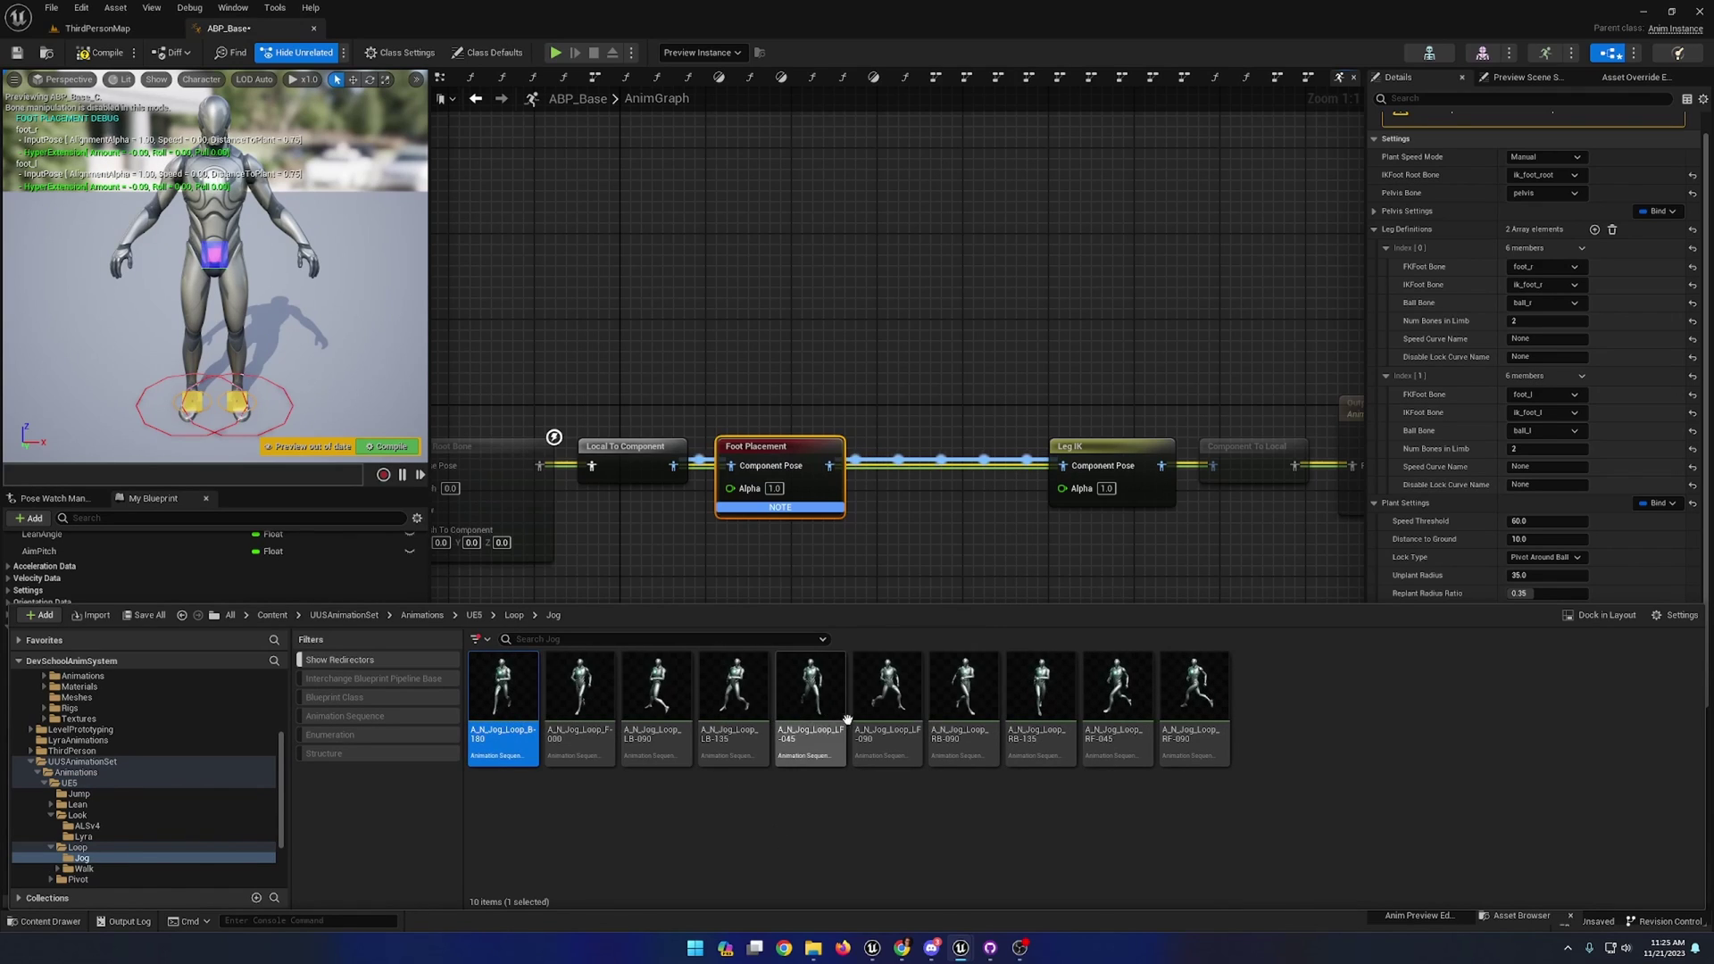
- Select all ten jog loops and add a MotionExtractorModifier to them
shift+click(1197, 701)
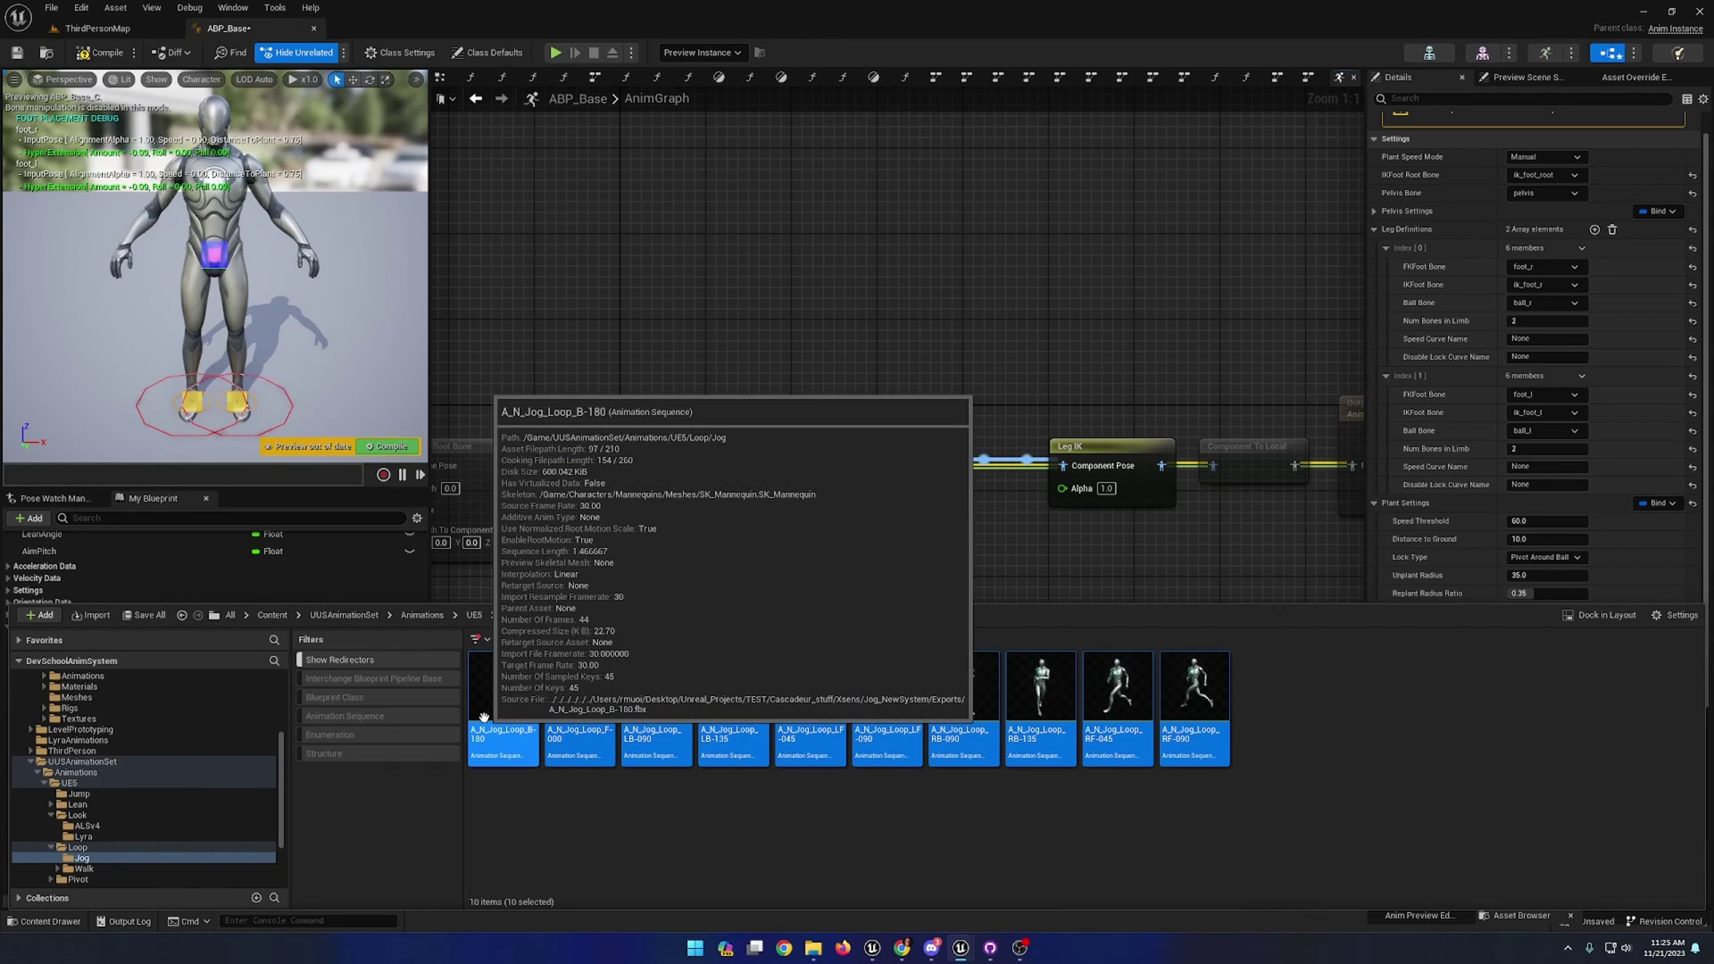
right_click(1193, 680)
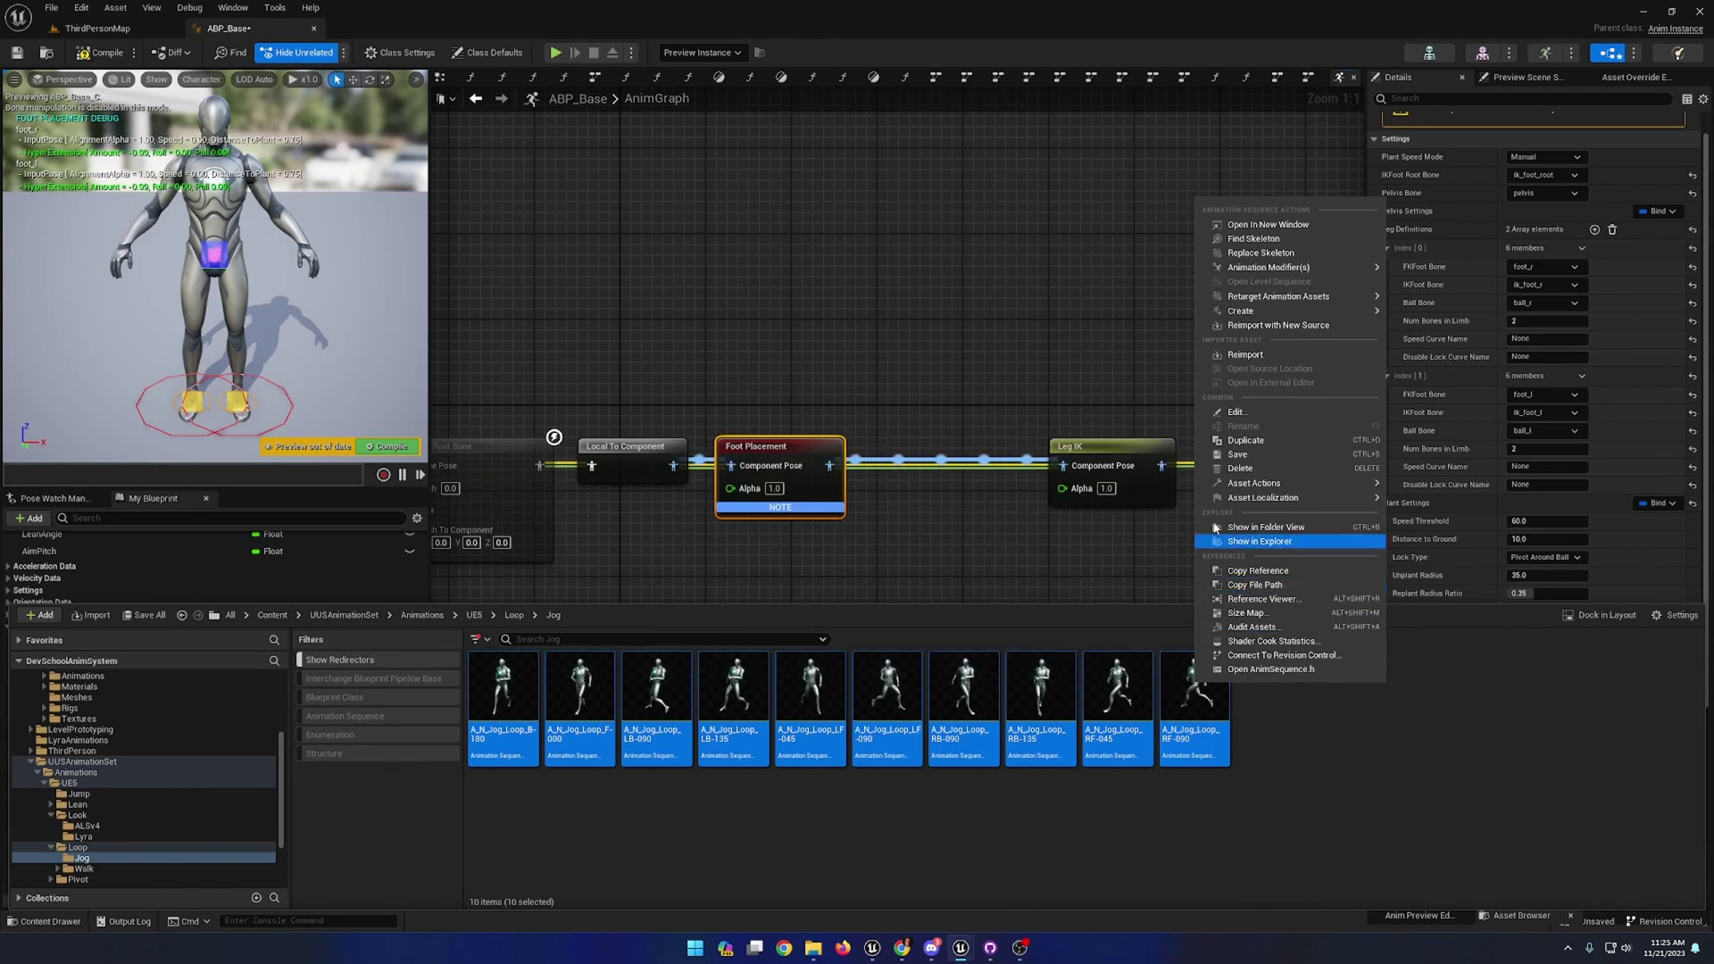
mouse_move(1339, 268)
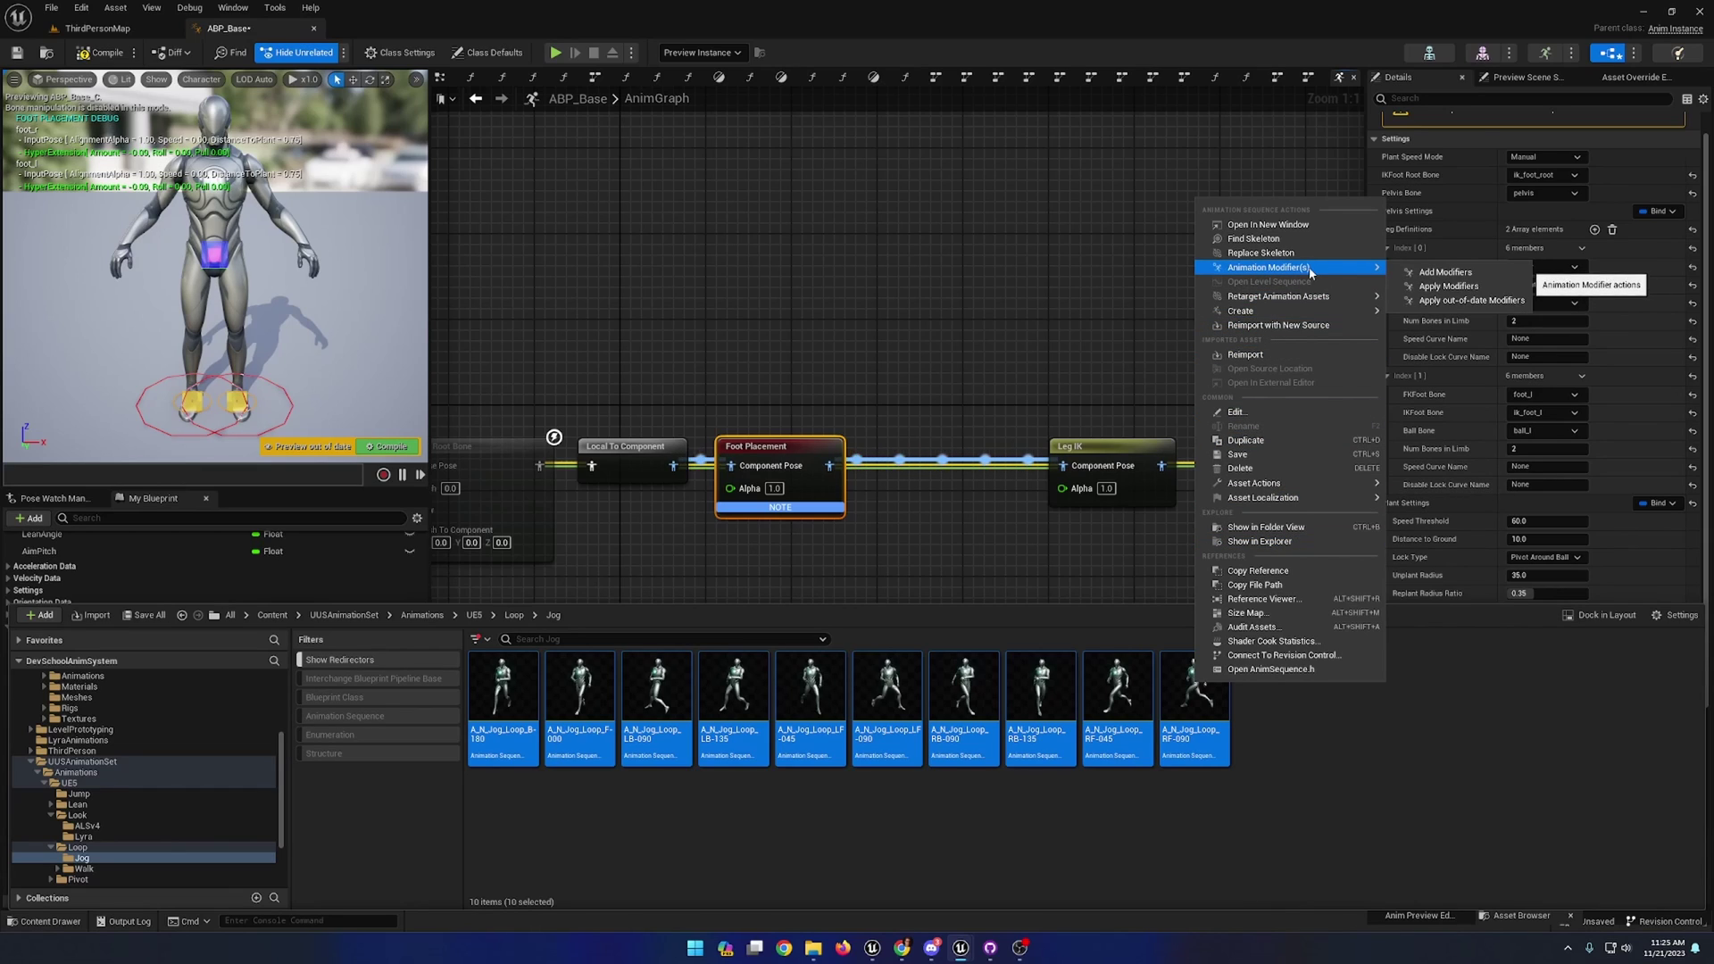
click(1412, 273)
click(725, 323)
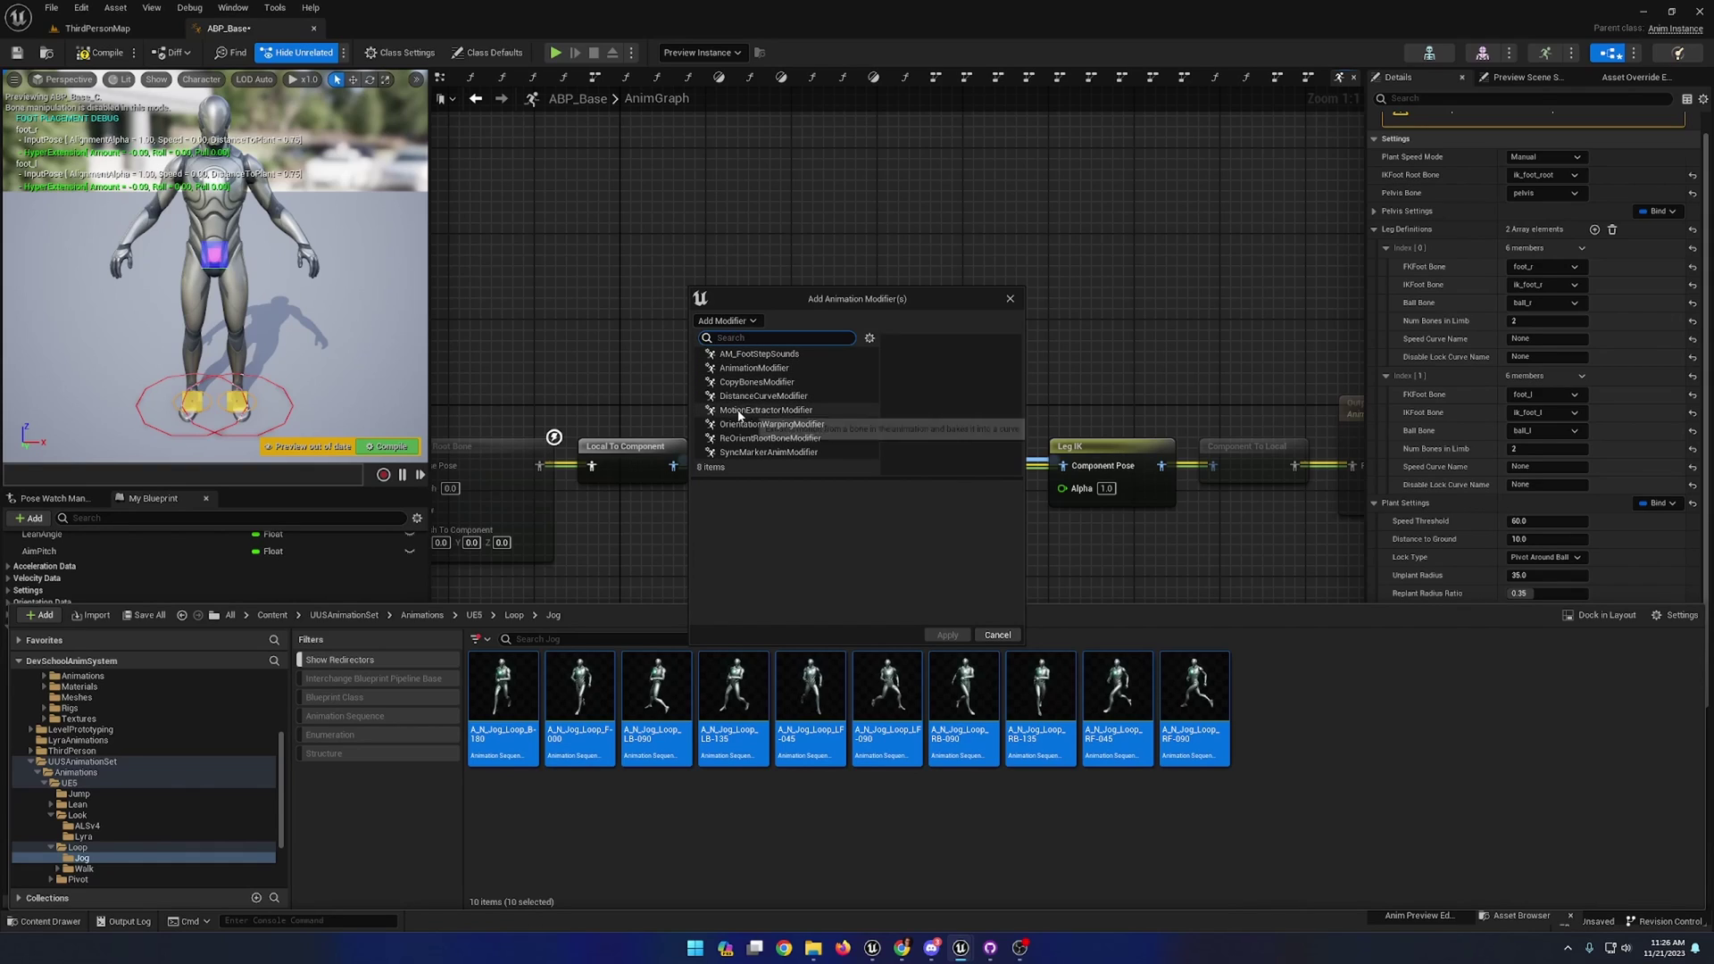
click(729, 411)
click(729, 412)
- Set the MotionExtractorModifier's Bone Name to ball_r
click(738, 346)
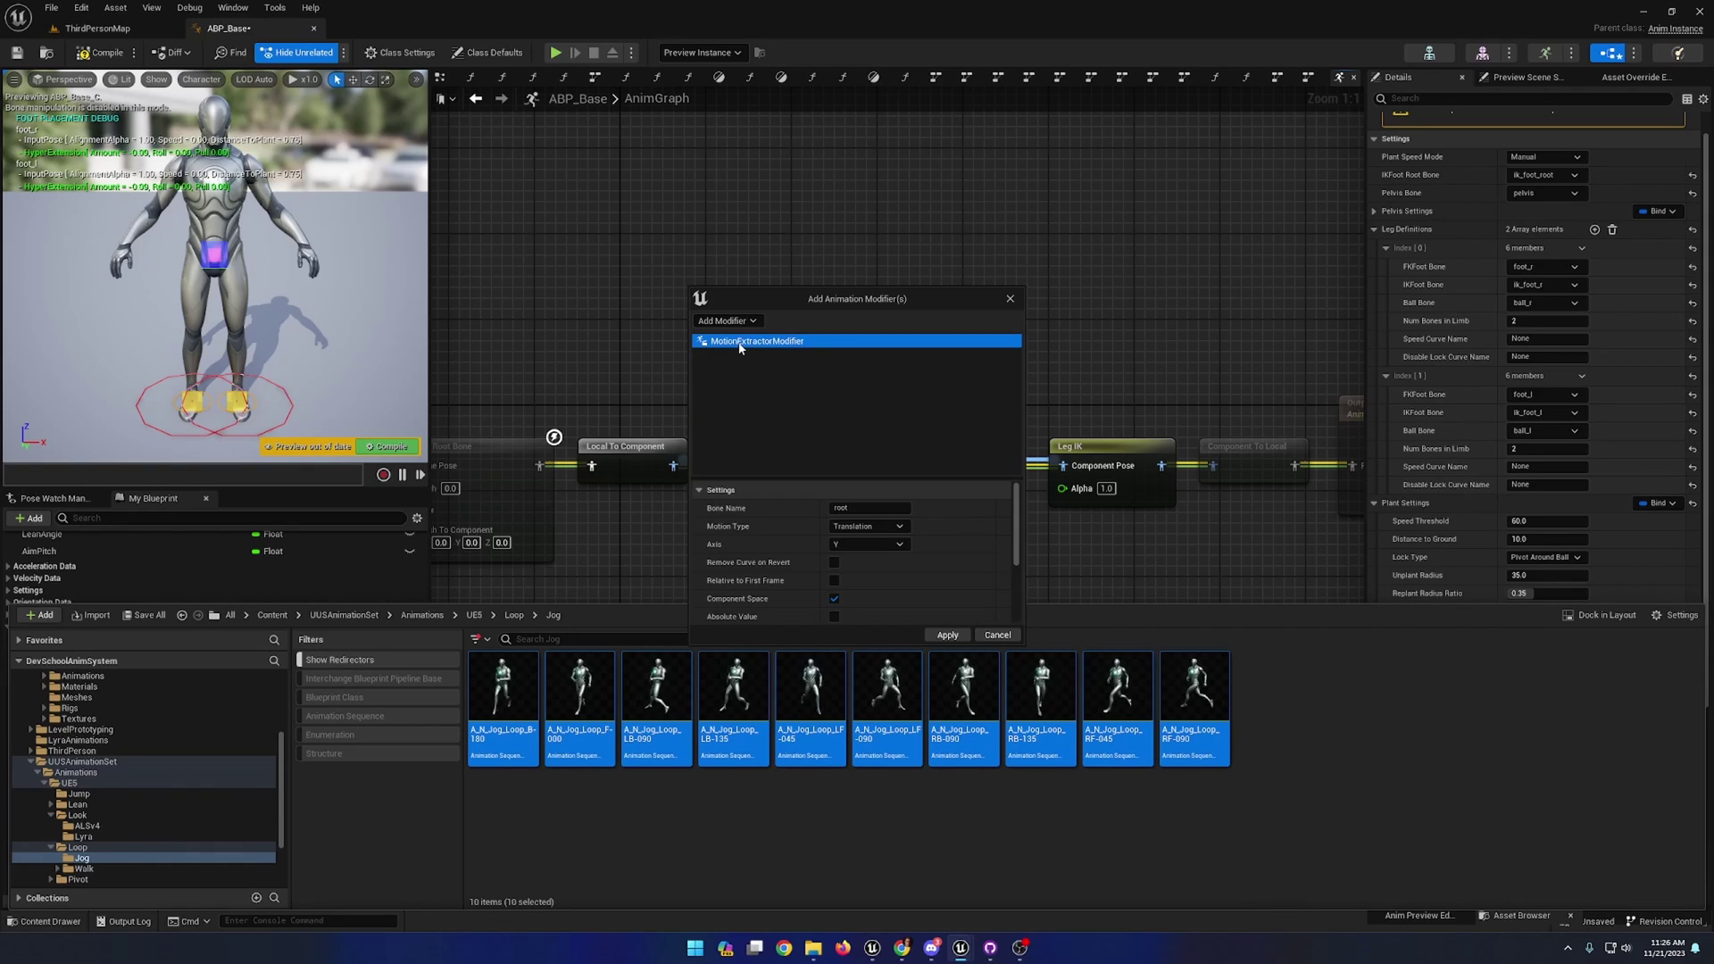
click(857, 508)
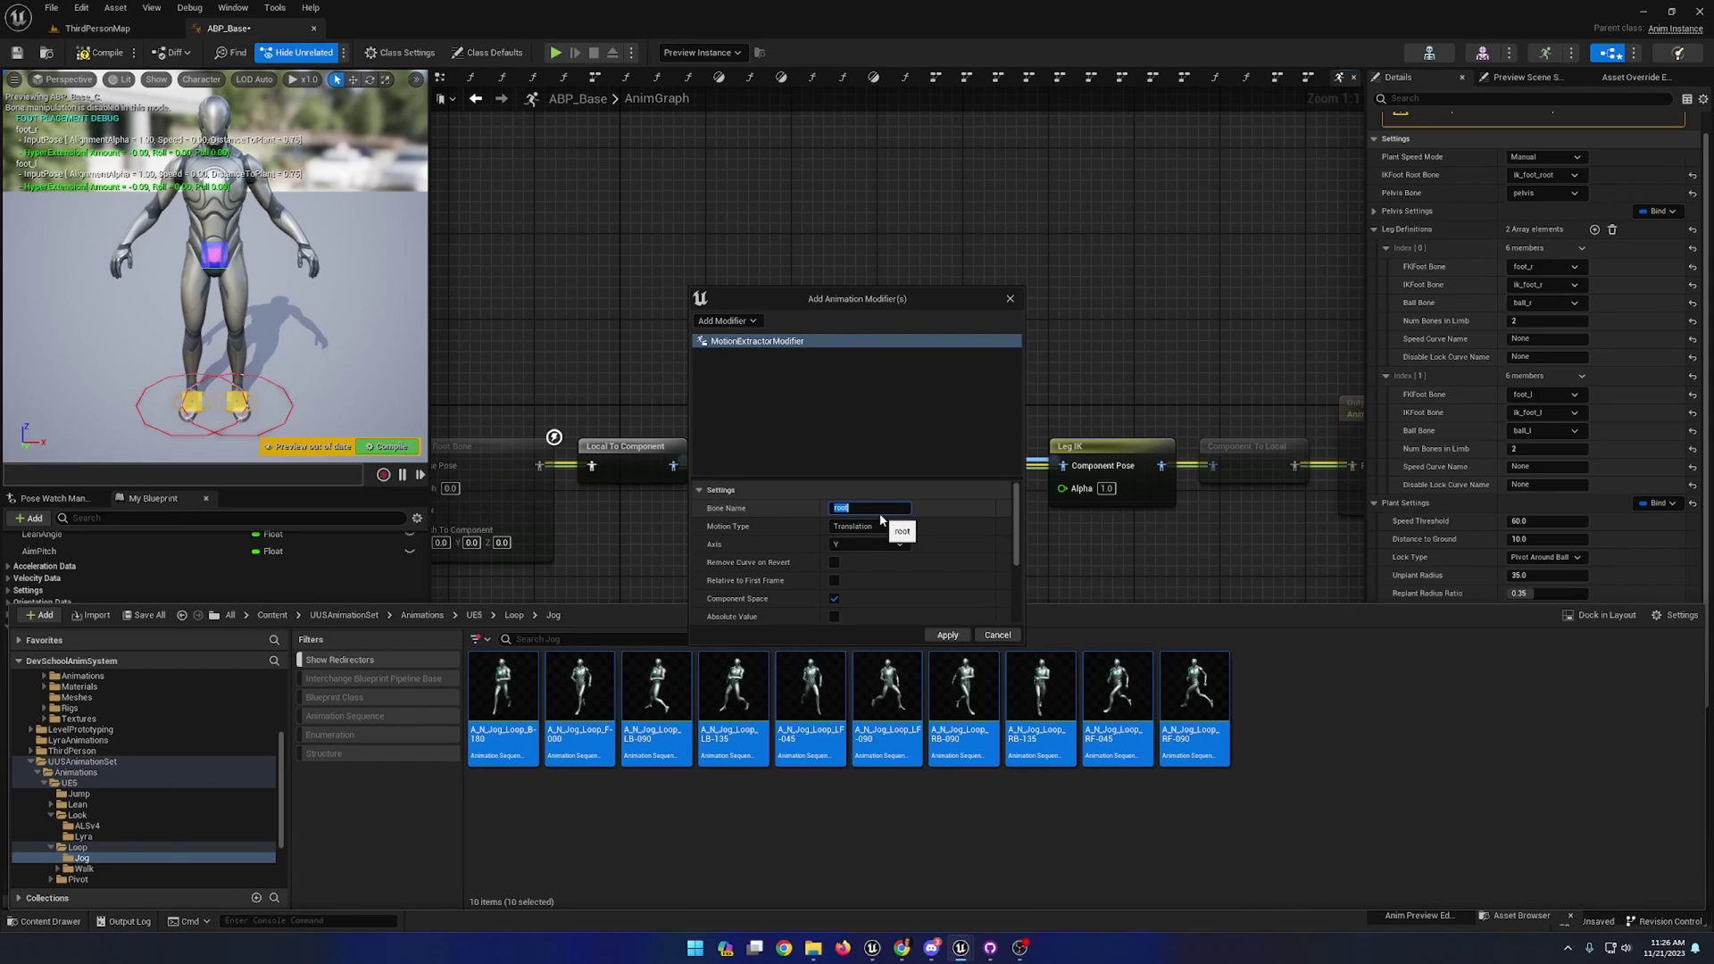
text(ball_r)
key(Return)
- Add a second MotionExtractorModifier with bone ball_l and Motion Type Translation Speed
click(726, 321)
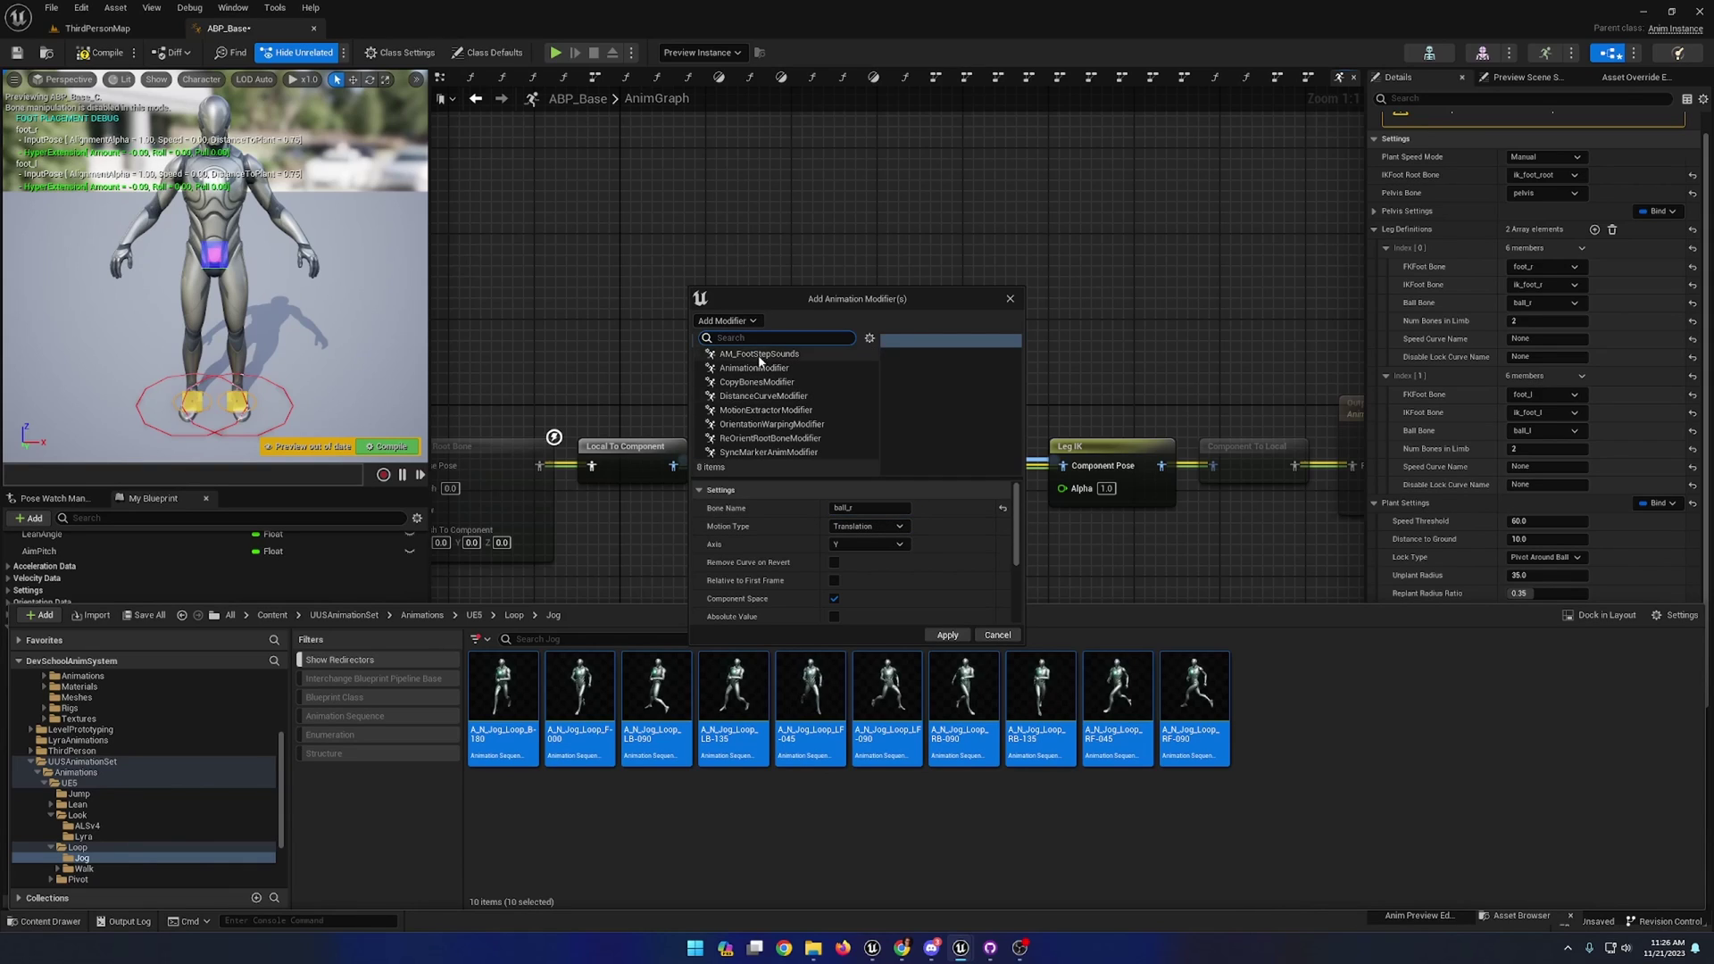
click(782, 410)
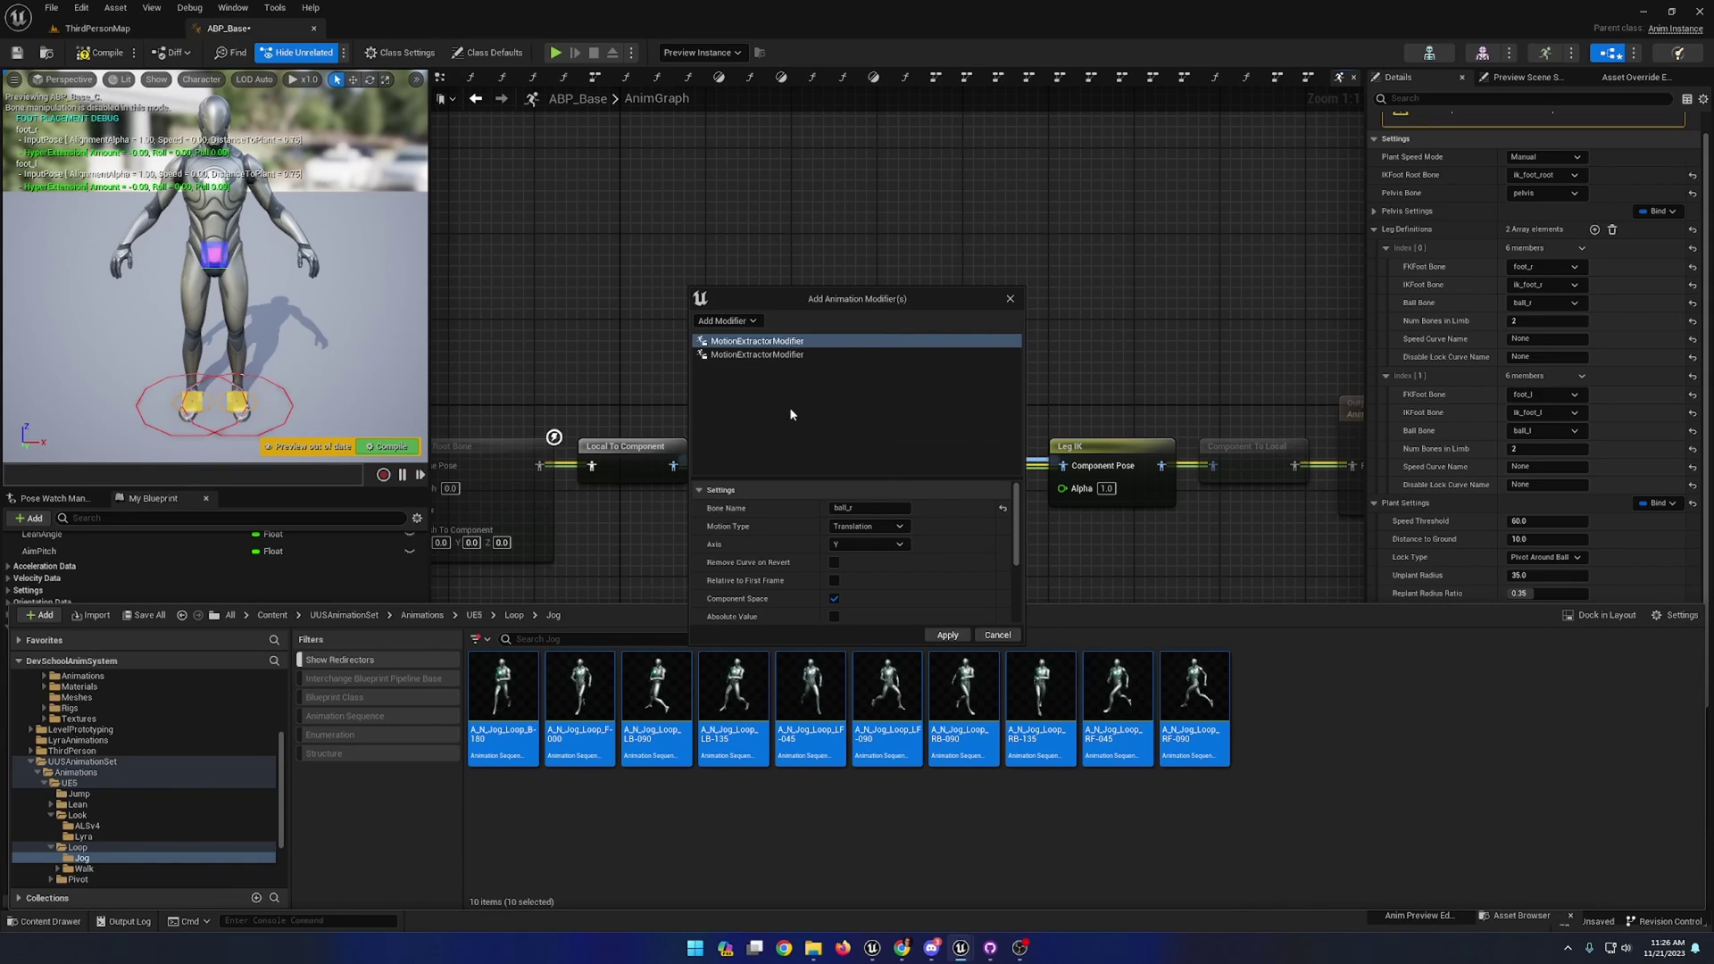
click(785, 354)
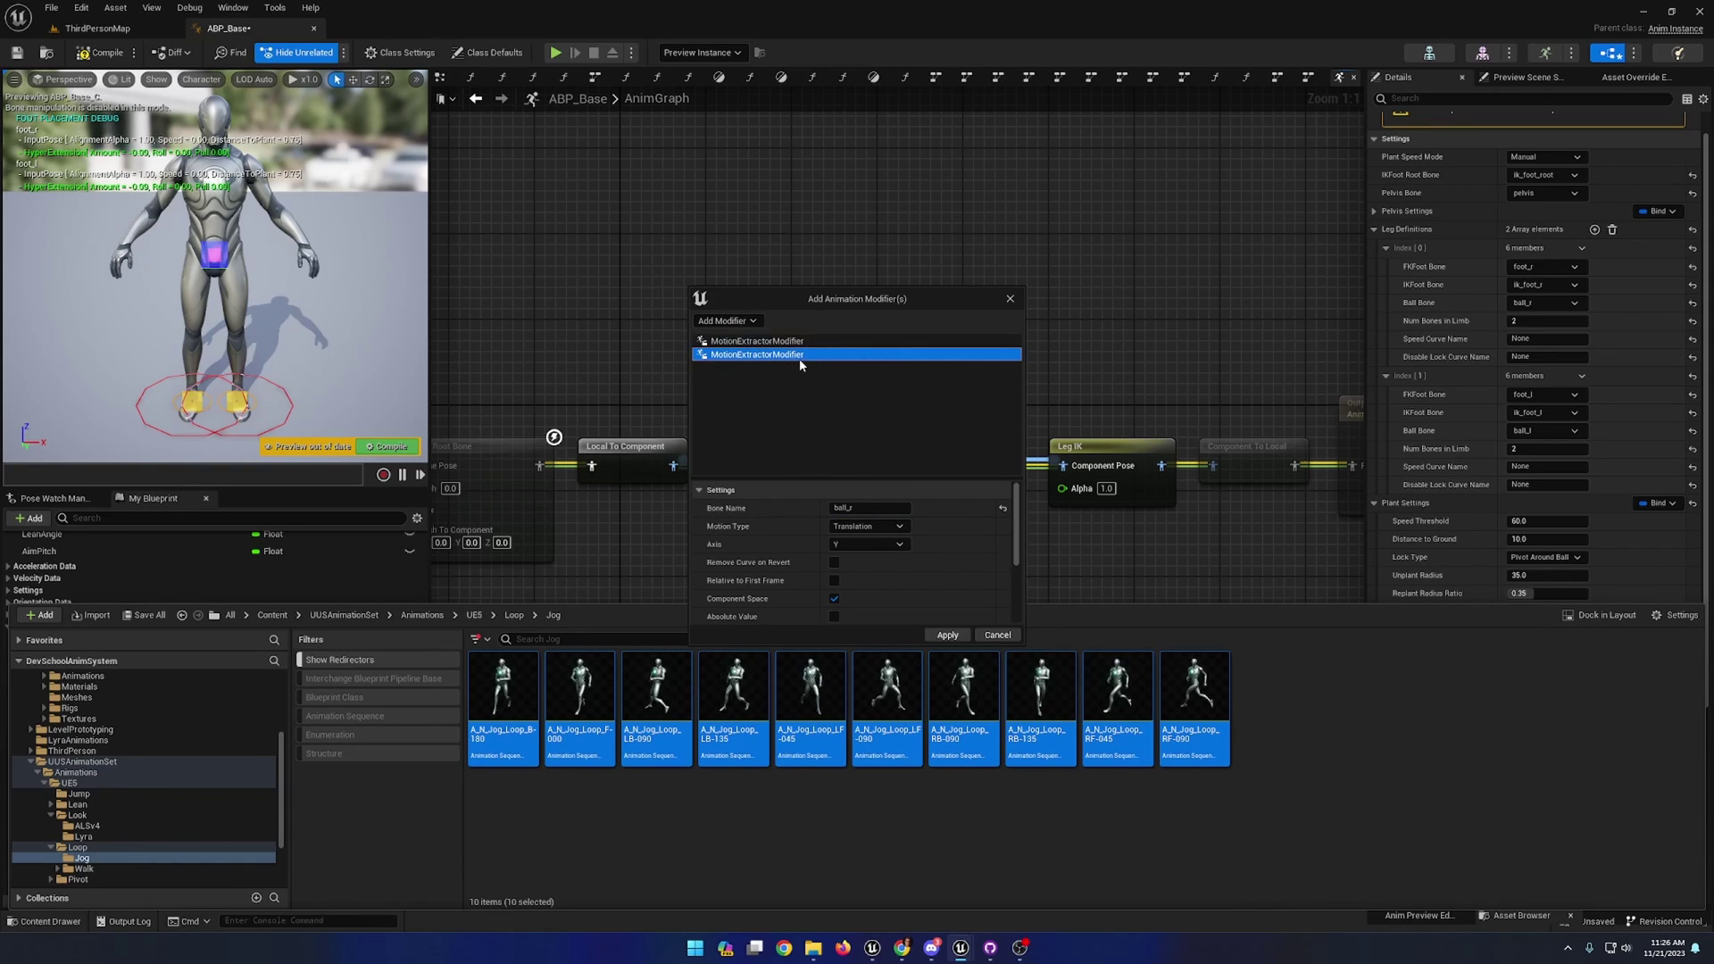
click(845, 507)
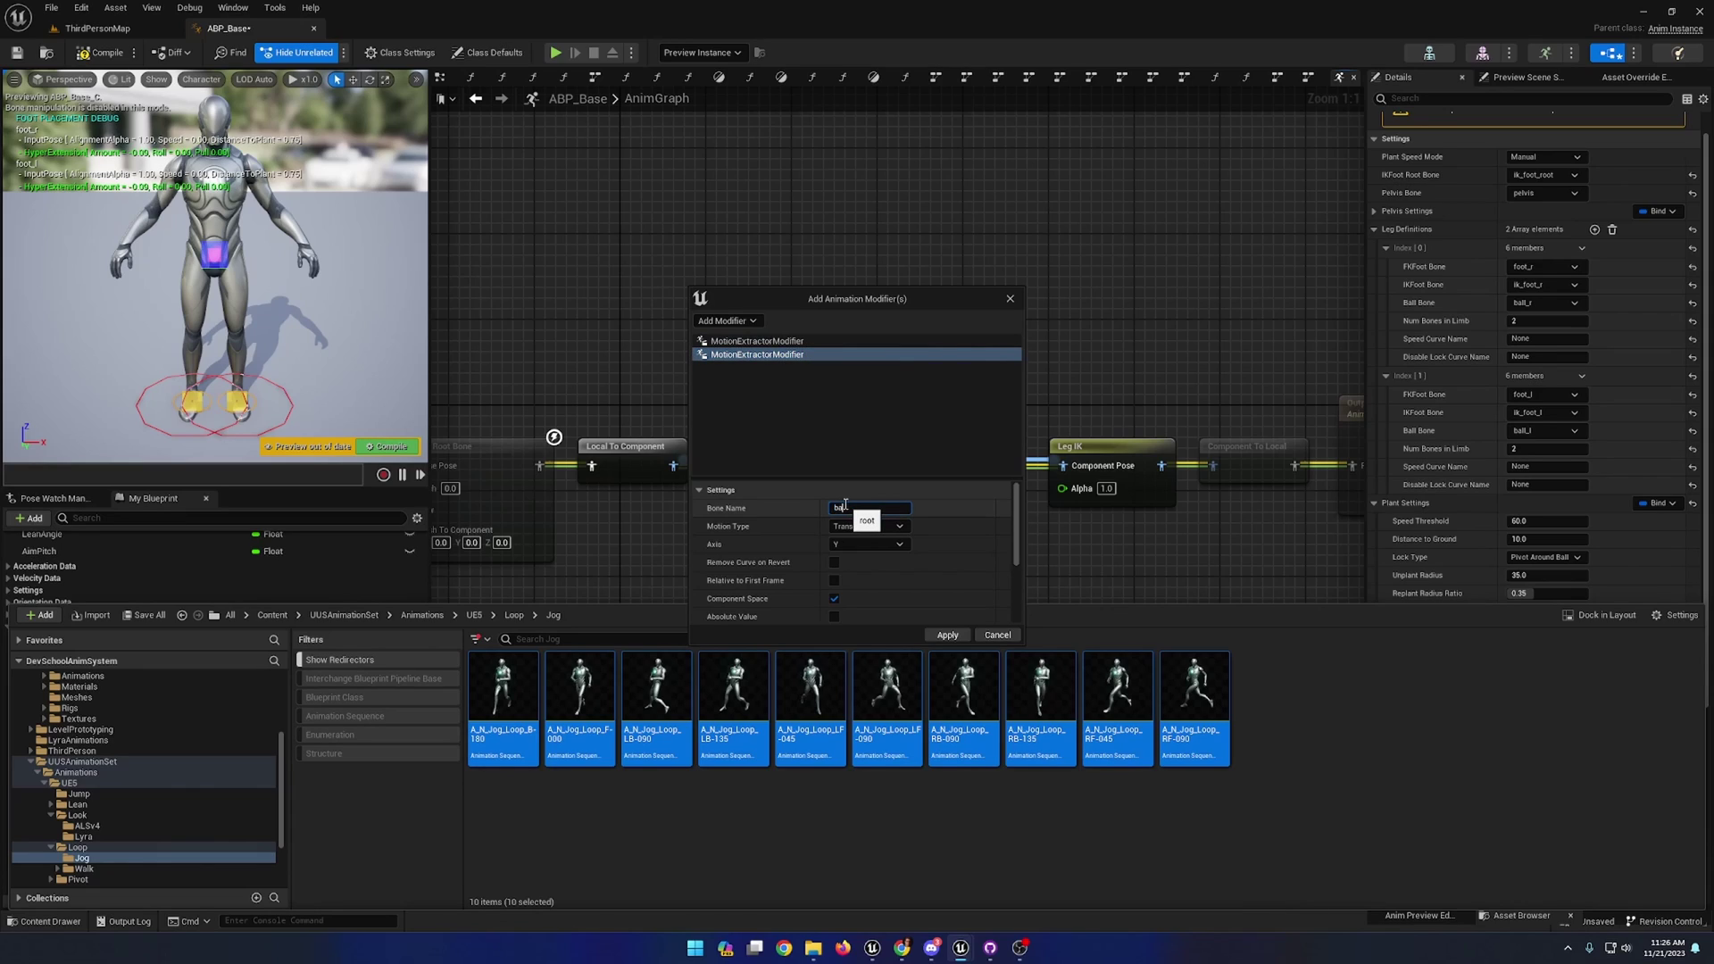
text(ball_l)
key(Return)
click(857, 526)
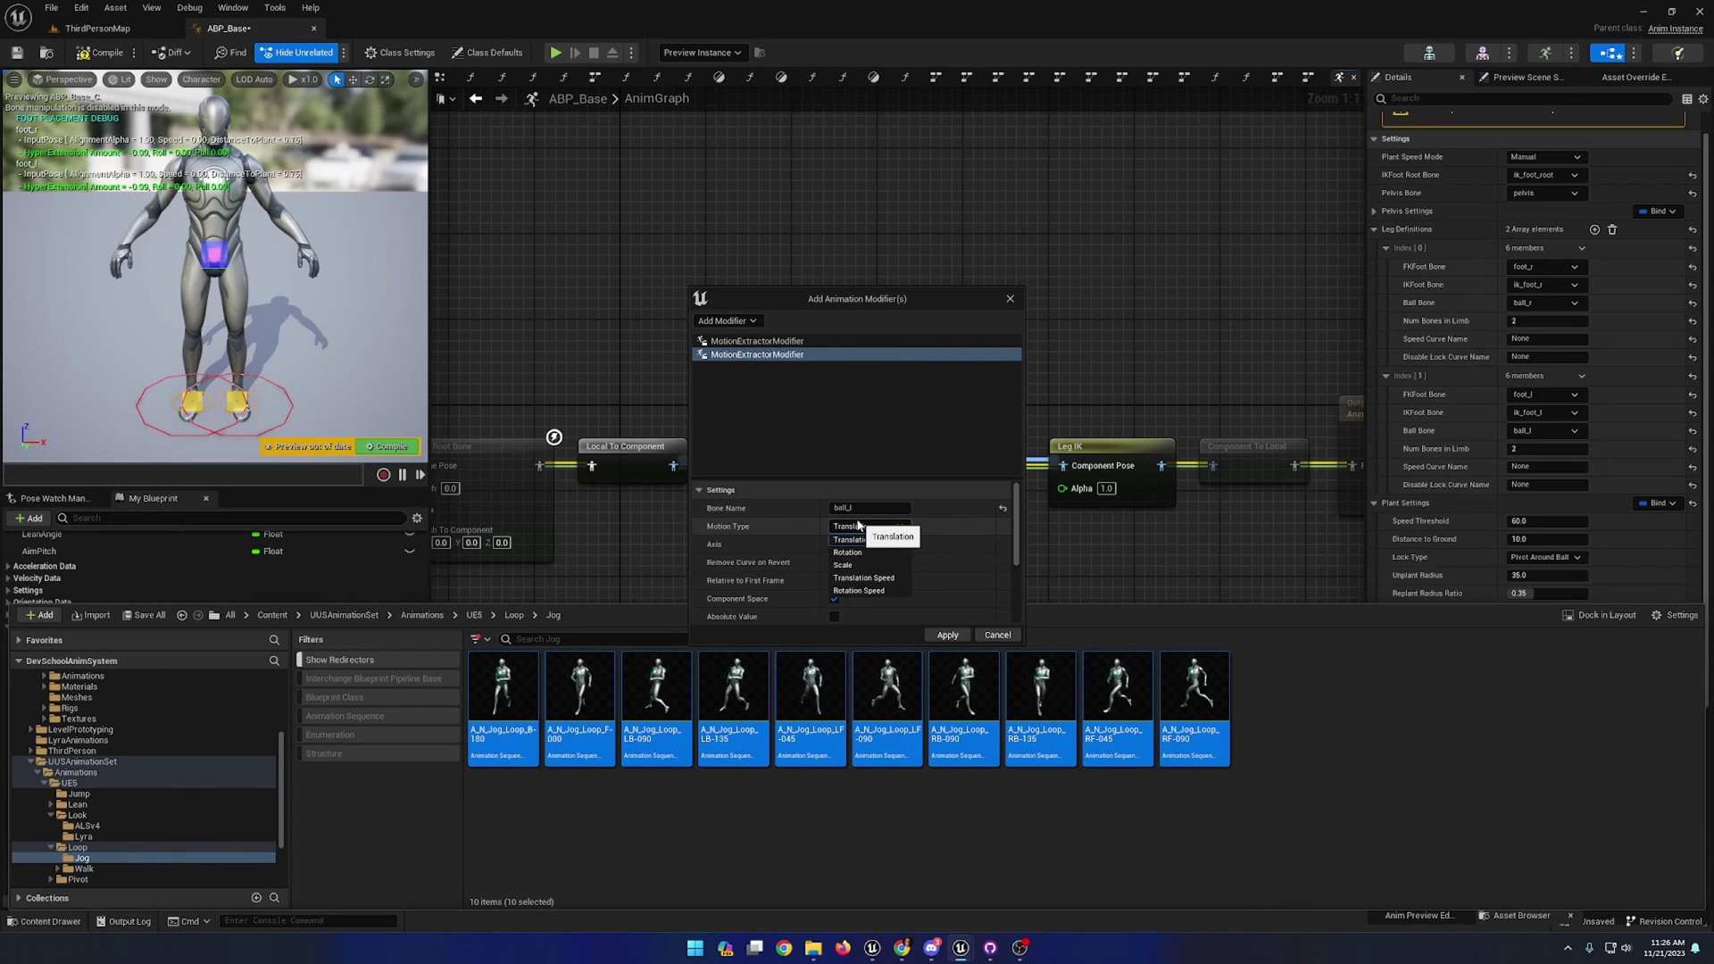
click(863, 578)
- Set the first modifier to Translation Speed and both modifiers' Axis to XYZ
click(754, 340)
click(857, 526)
click(870, 578)
click(866, 544)
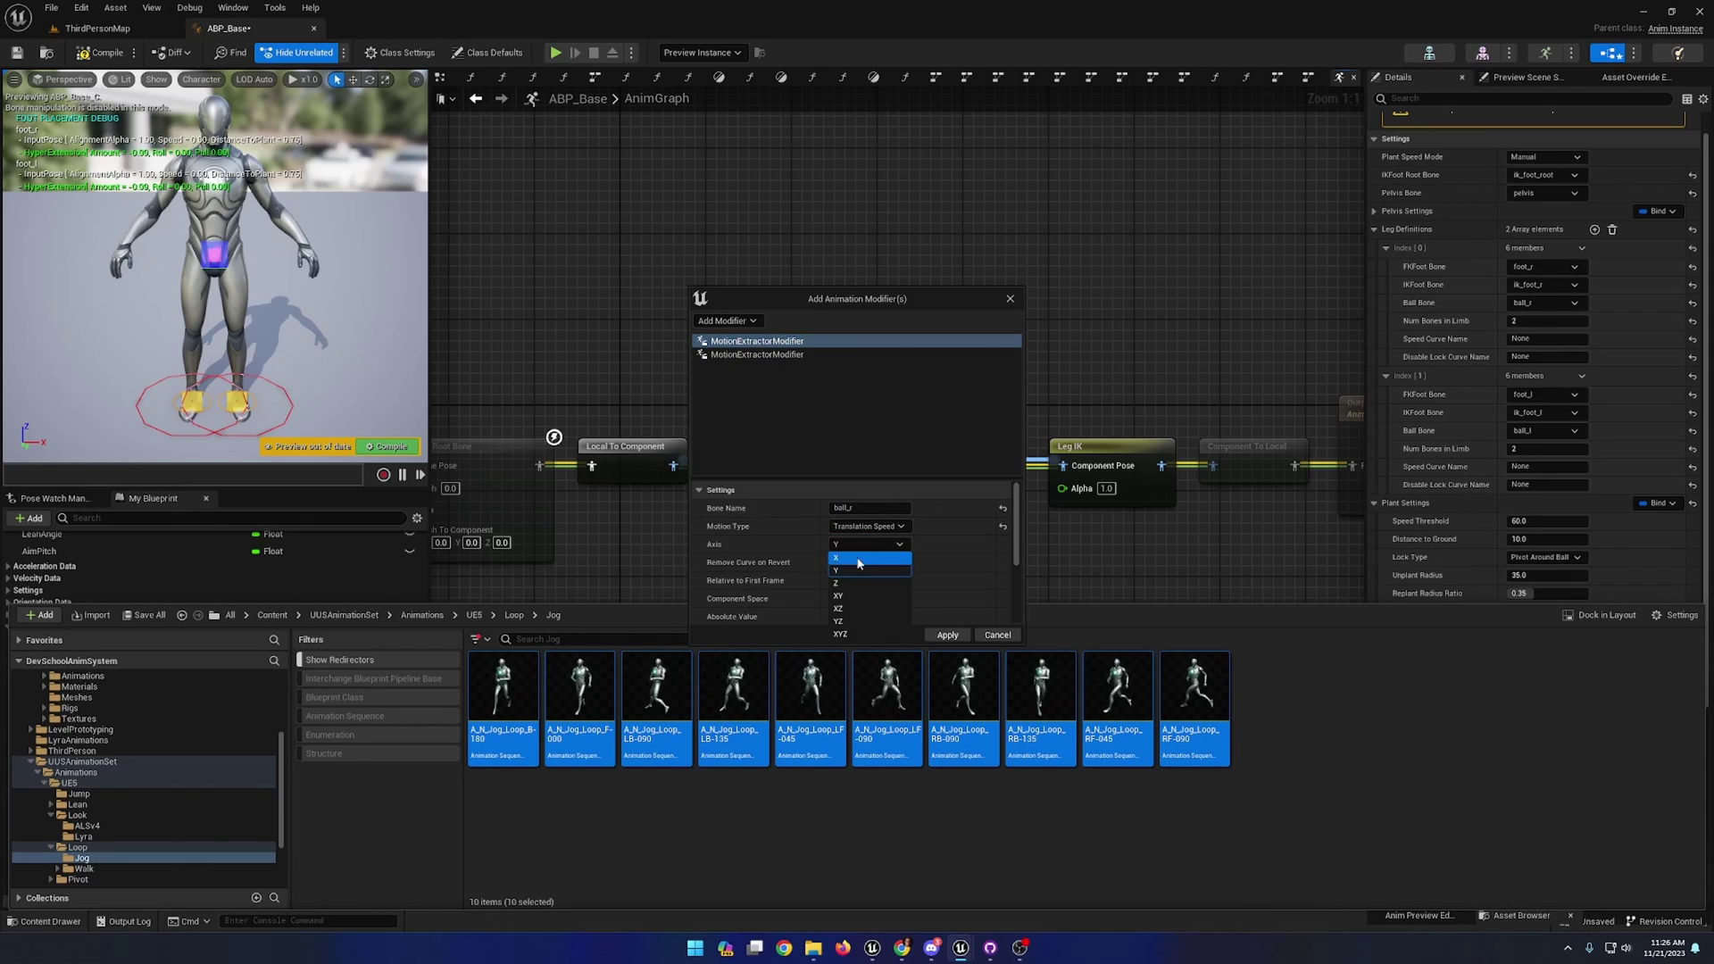
click(851, 636)
click(802, 355)
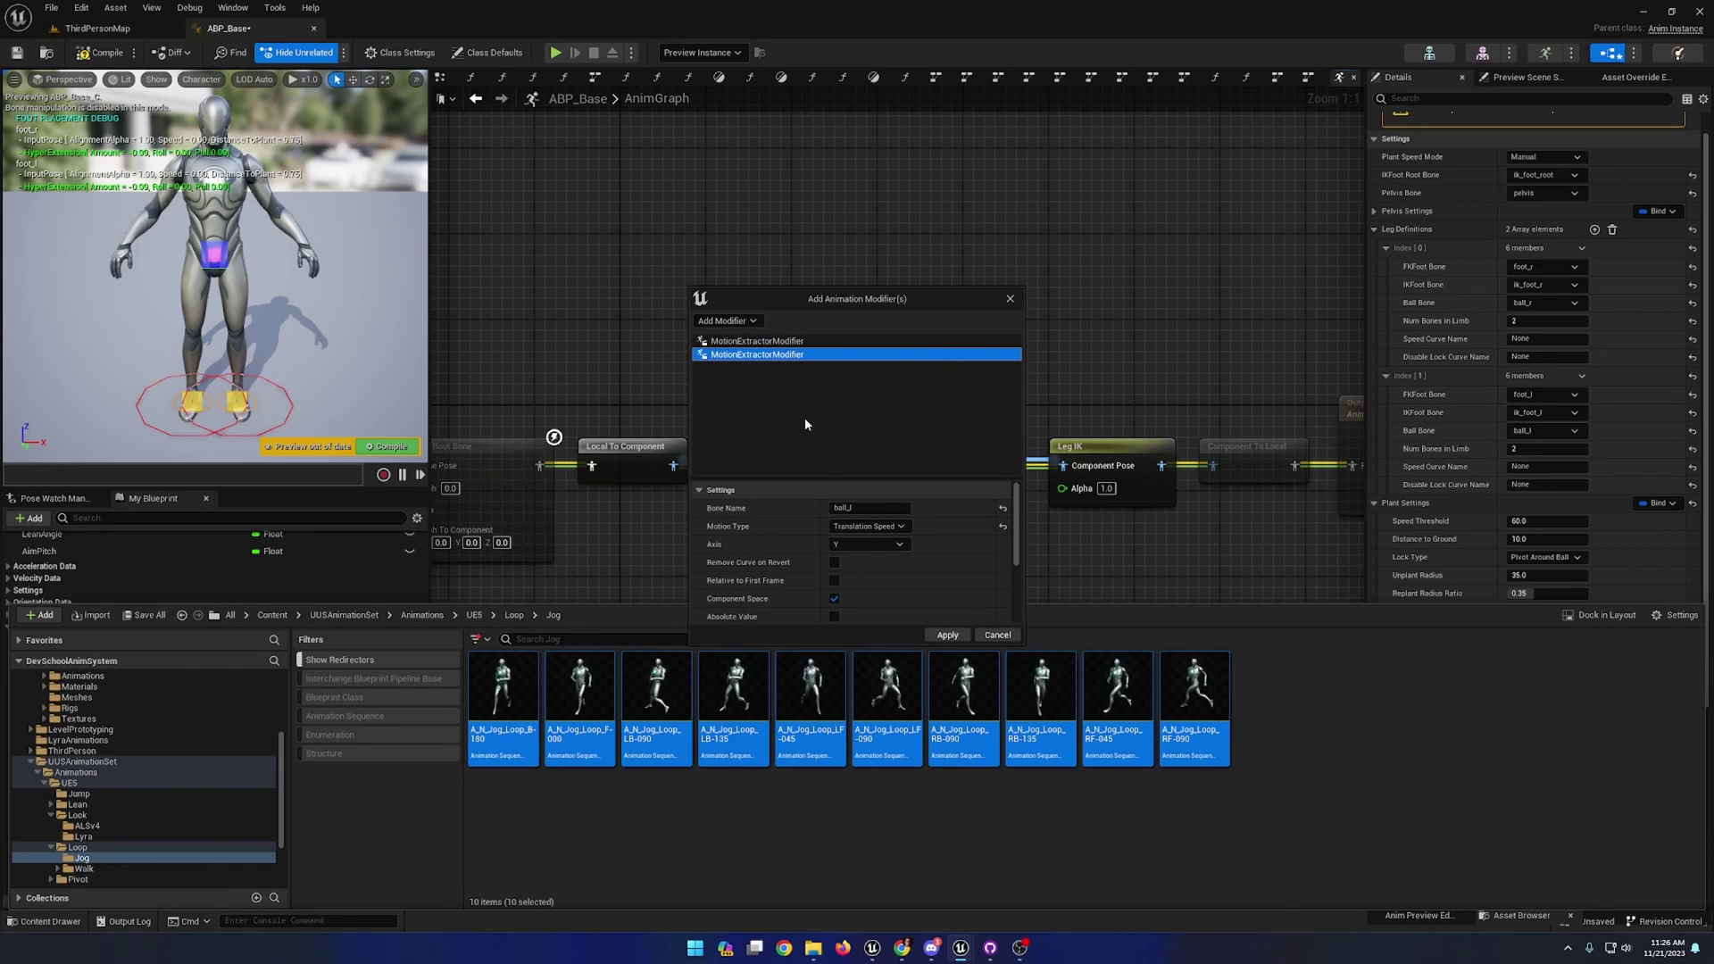
click(857, 543)
click(846, 635)
scroll(849, 572, down, 3)
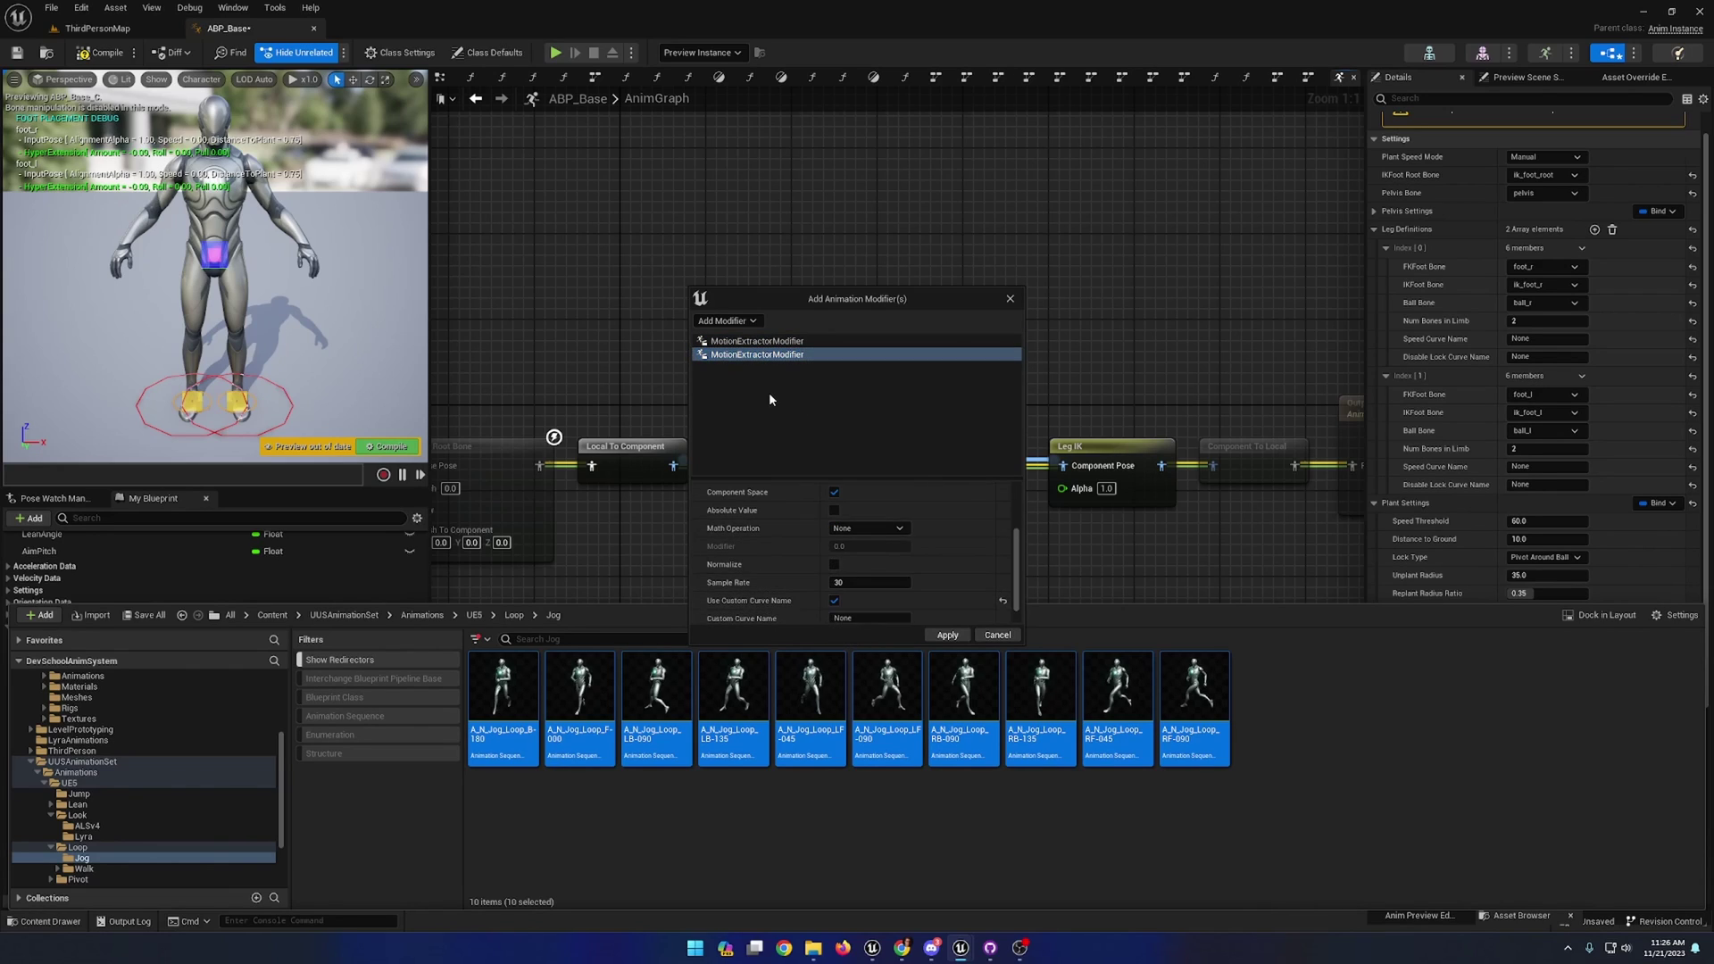
- Enable custom curve names: FootSpeed_R on the first modifier, FootSpeed_L on the second
click(759, 341)
click(834, 600)
click(877, 618)
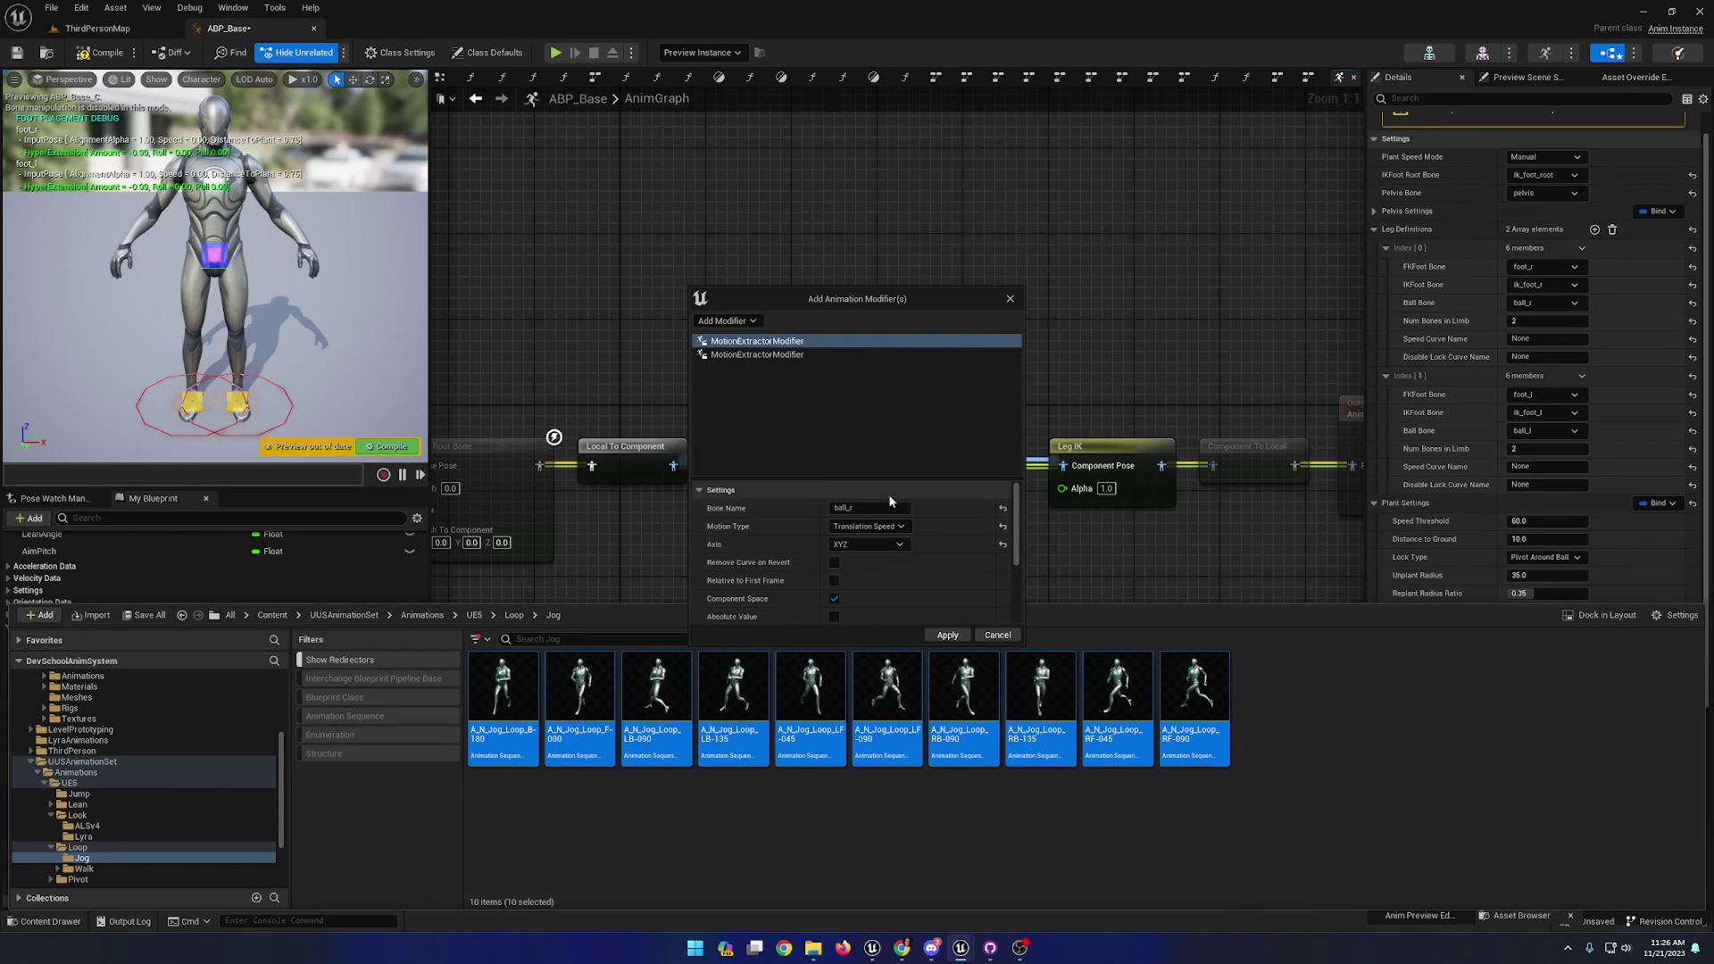
scroll(889, 514, down, 1)
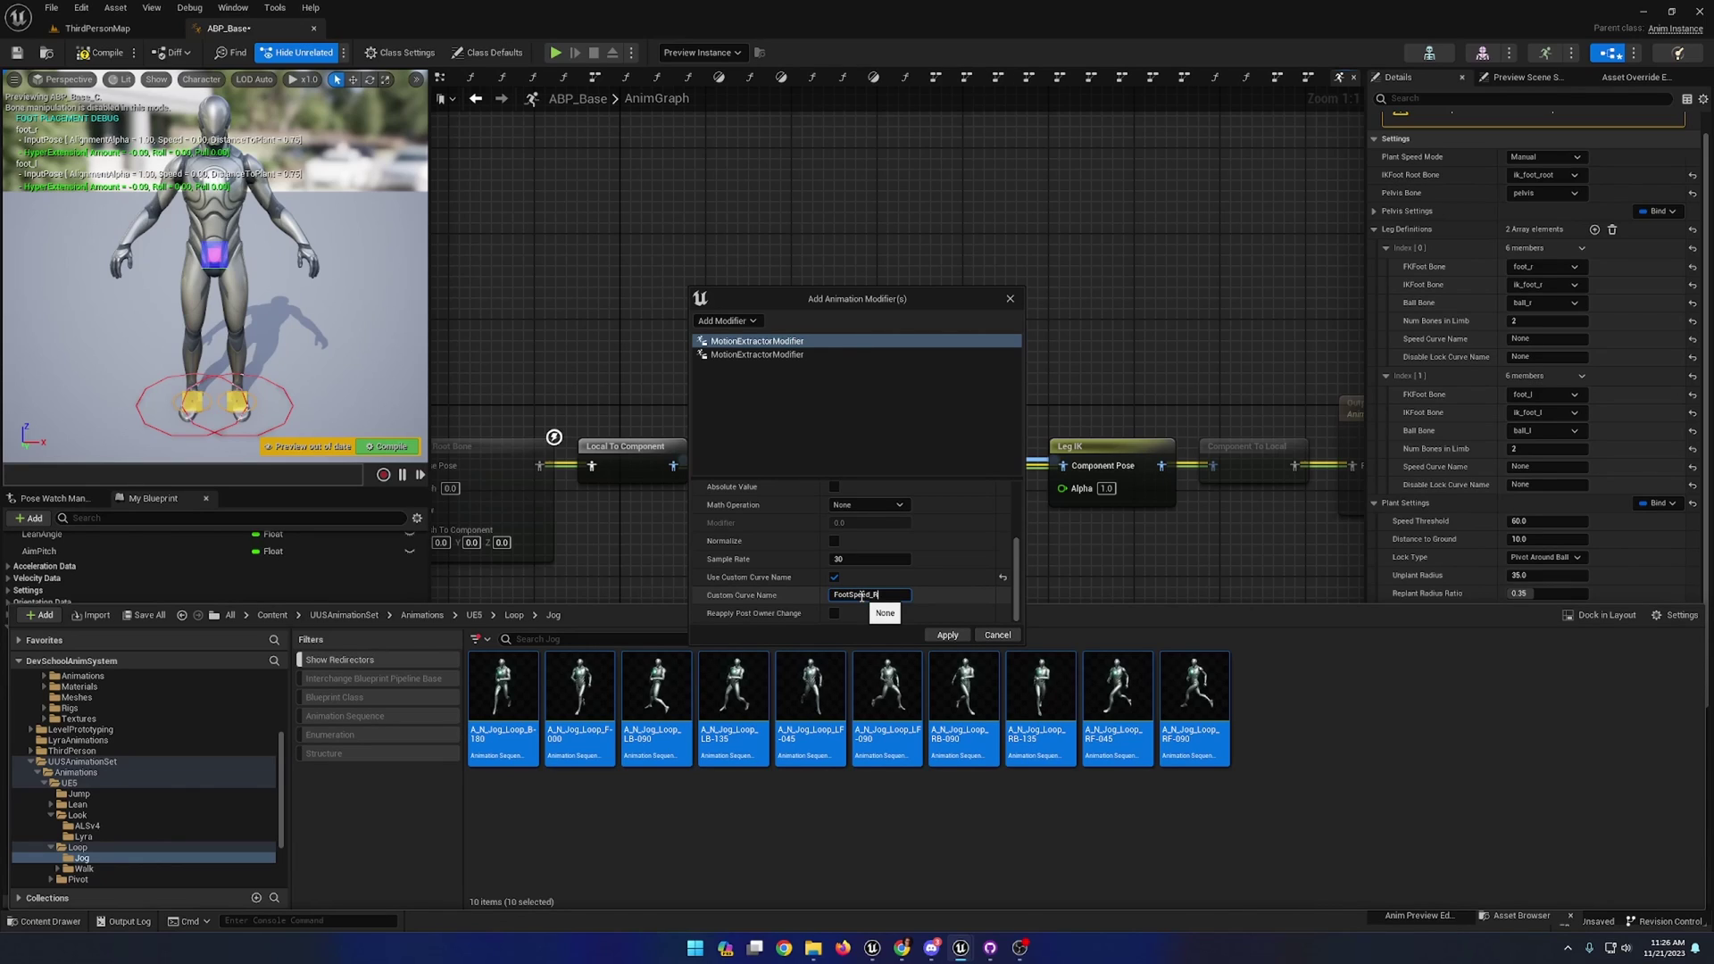
key(Return)
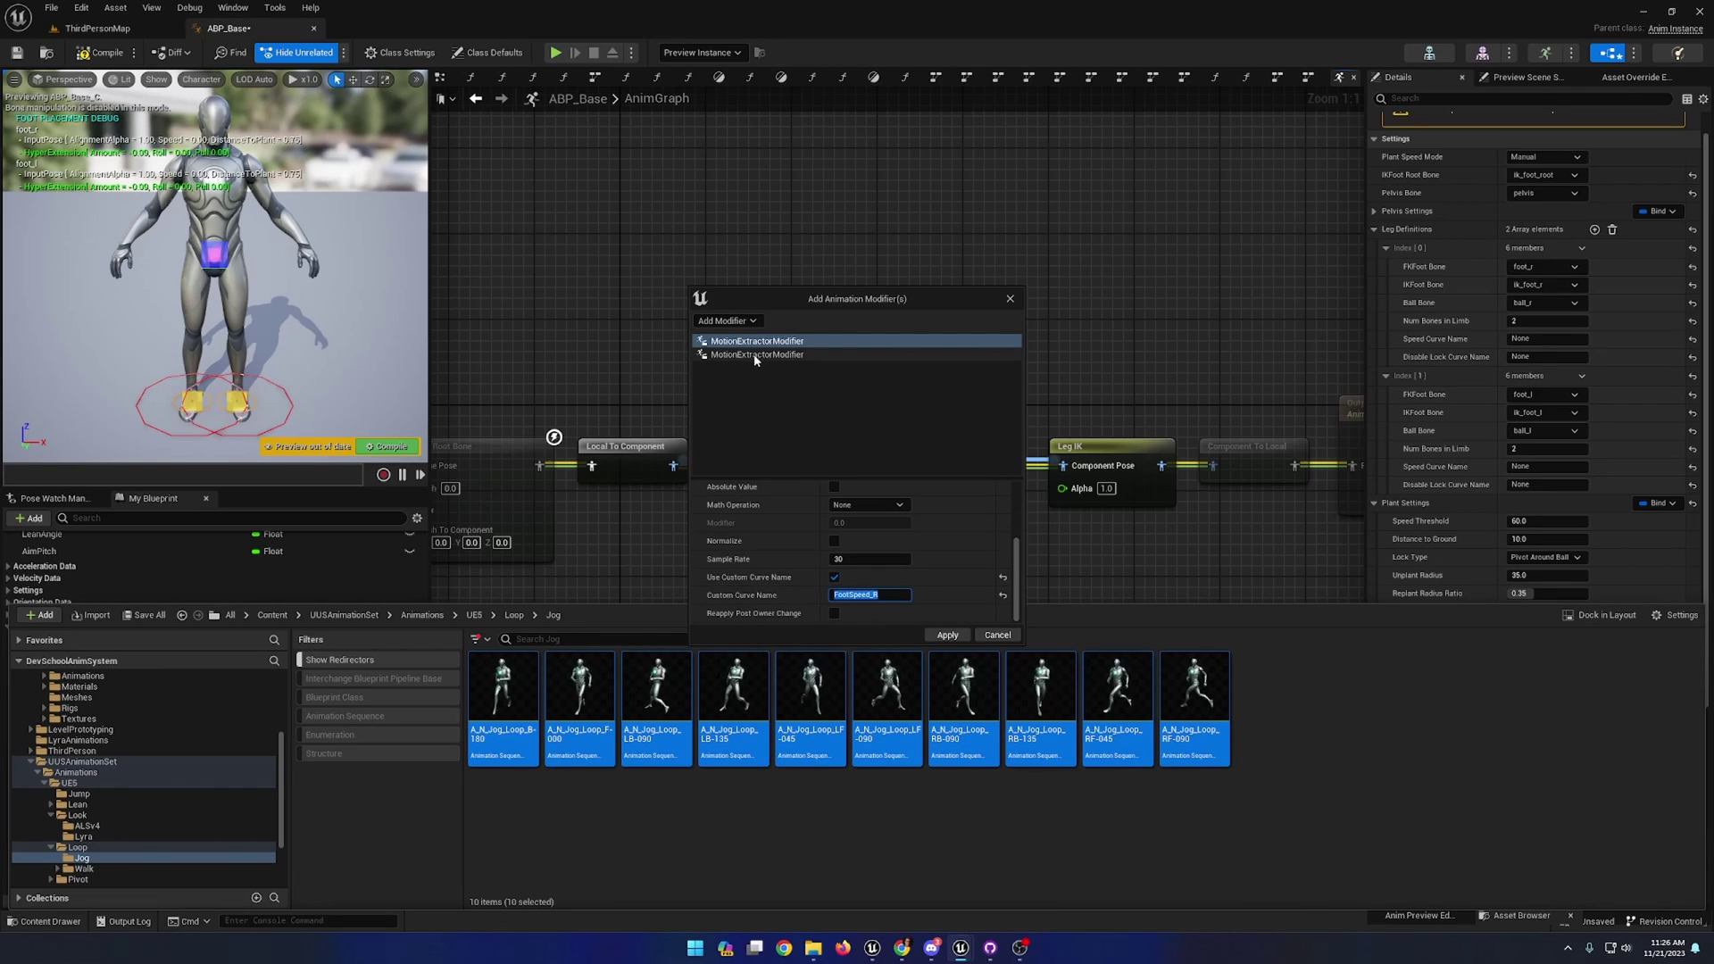
click(794, 354)
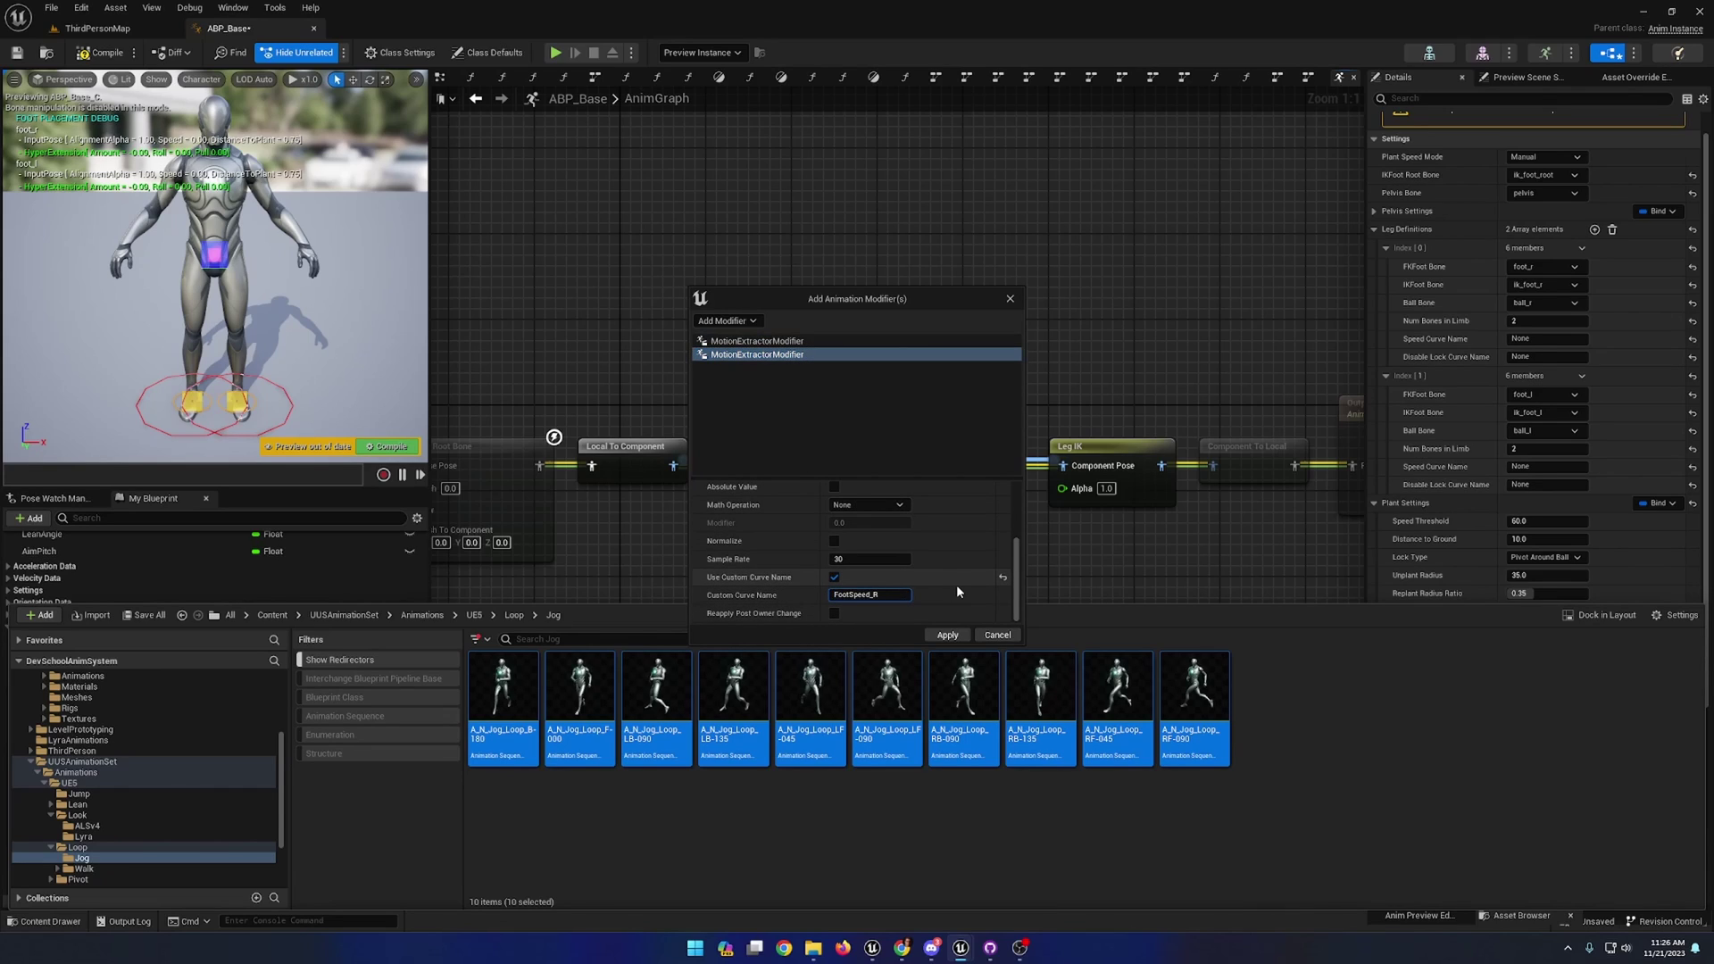
text(L)
key(Return)
- Apply both modifiers to the ten jog loops, accepting every 'Already contains Animation Modifier!' prompt
click(944, 635)
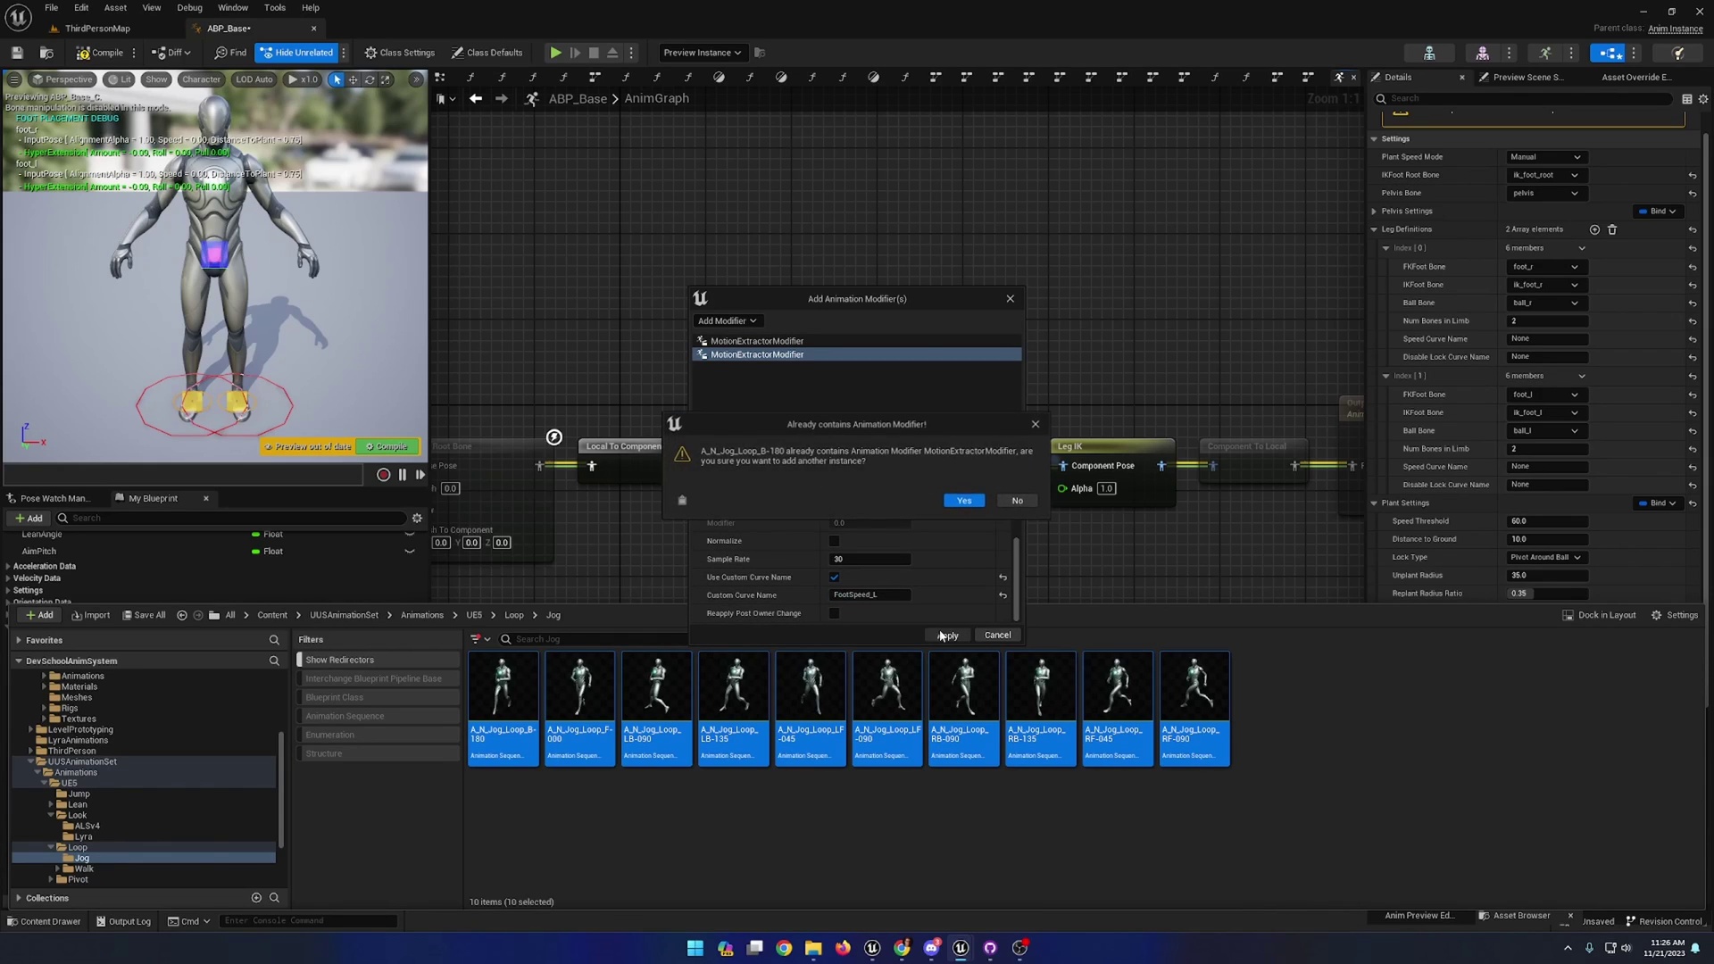
click(969, 503)
click(970, 503)
click(969, 503)
click(970, 503)
click(971, 502)
click(970, 503)
click(970, 502)
click(969, 503)
click(970, 503)
click(970, 502)
click(970, 503)
click(970, 502)
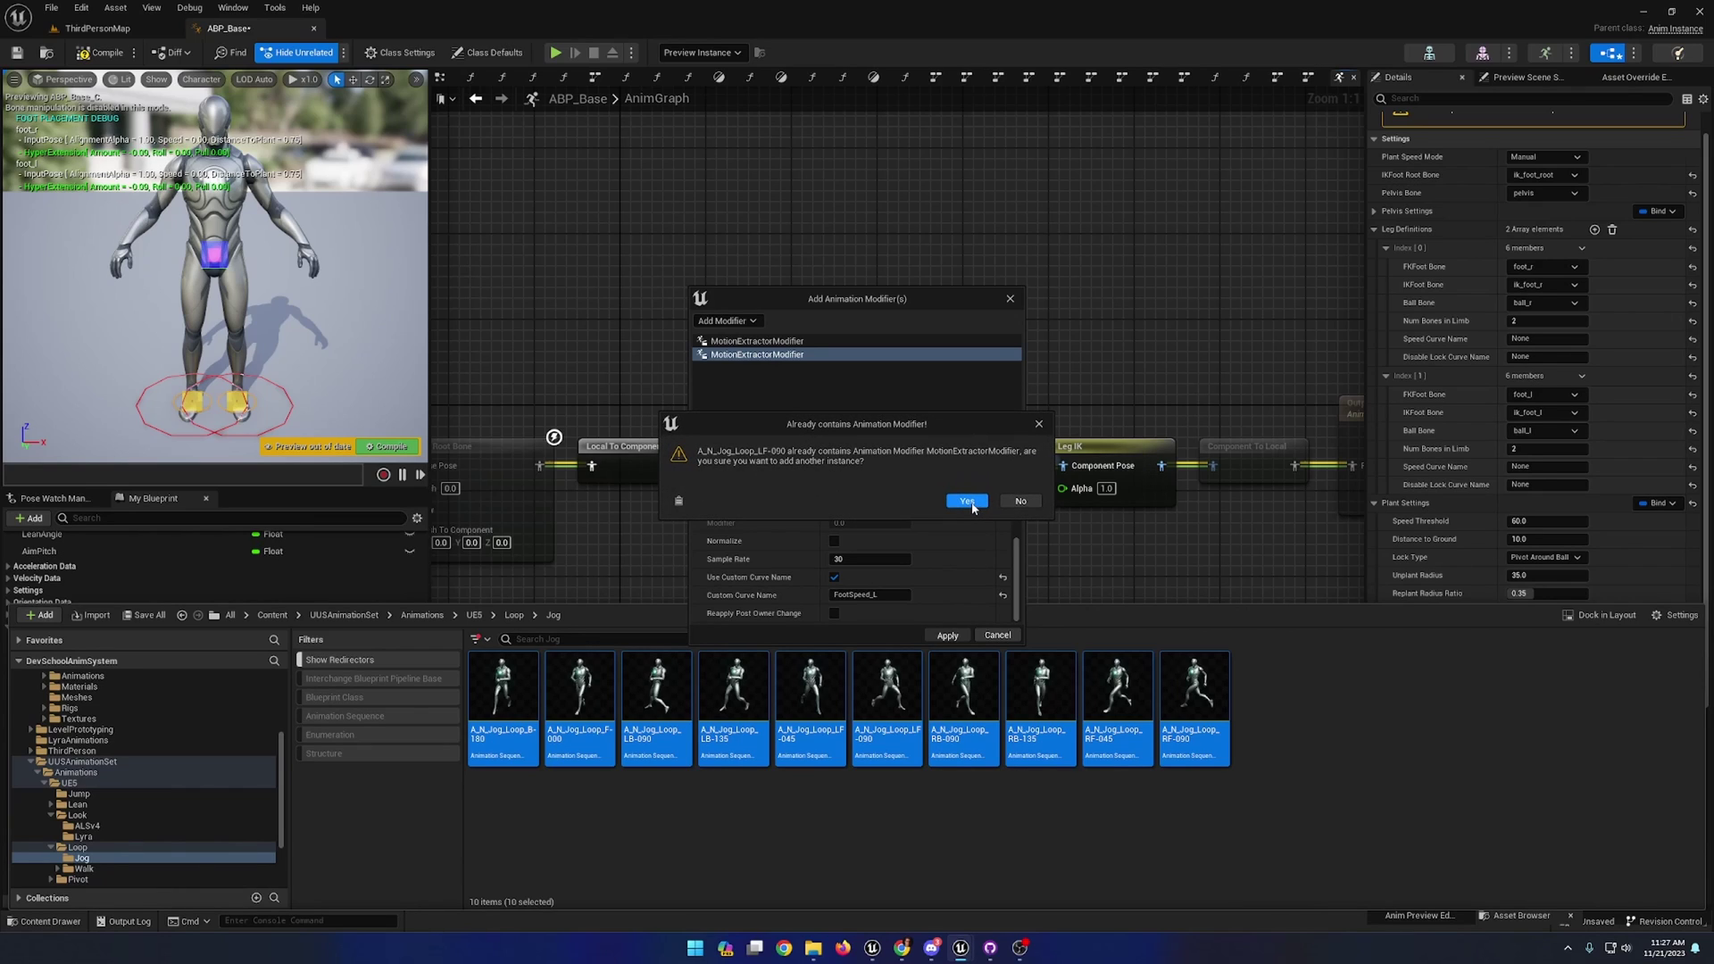
click(970, 503)
click(970, 503)
click(971, 503)
click(970, 502)
click(970, 502)
click(971, 502)
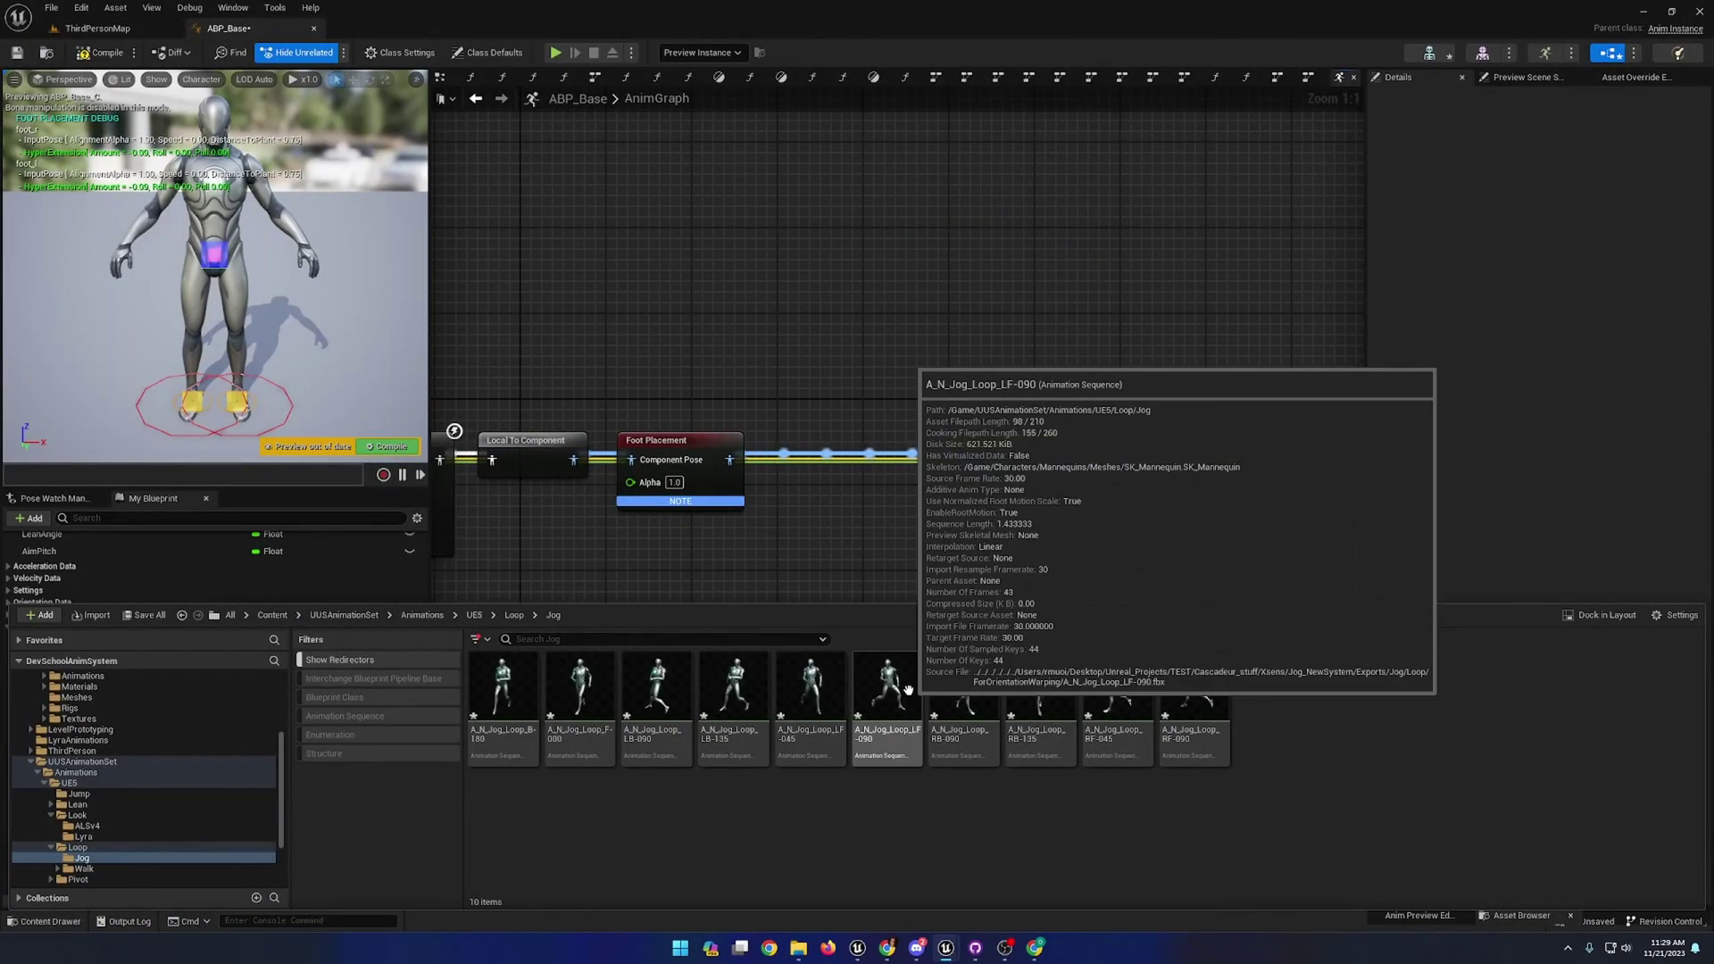
- Open A_N_Jog_Loop_LF-090 and inspect the FootSpeed_L curve against the pose
double_click(893, 688)
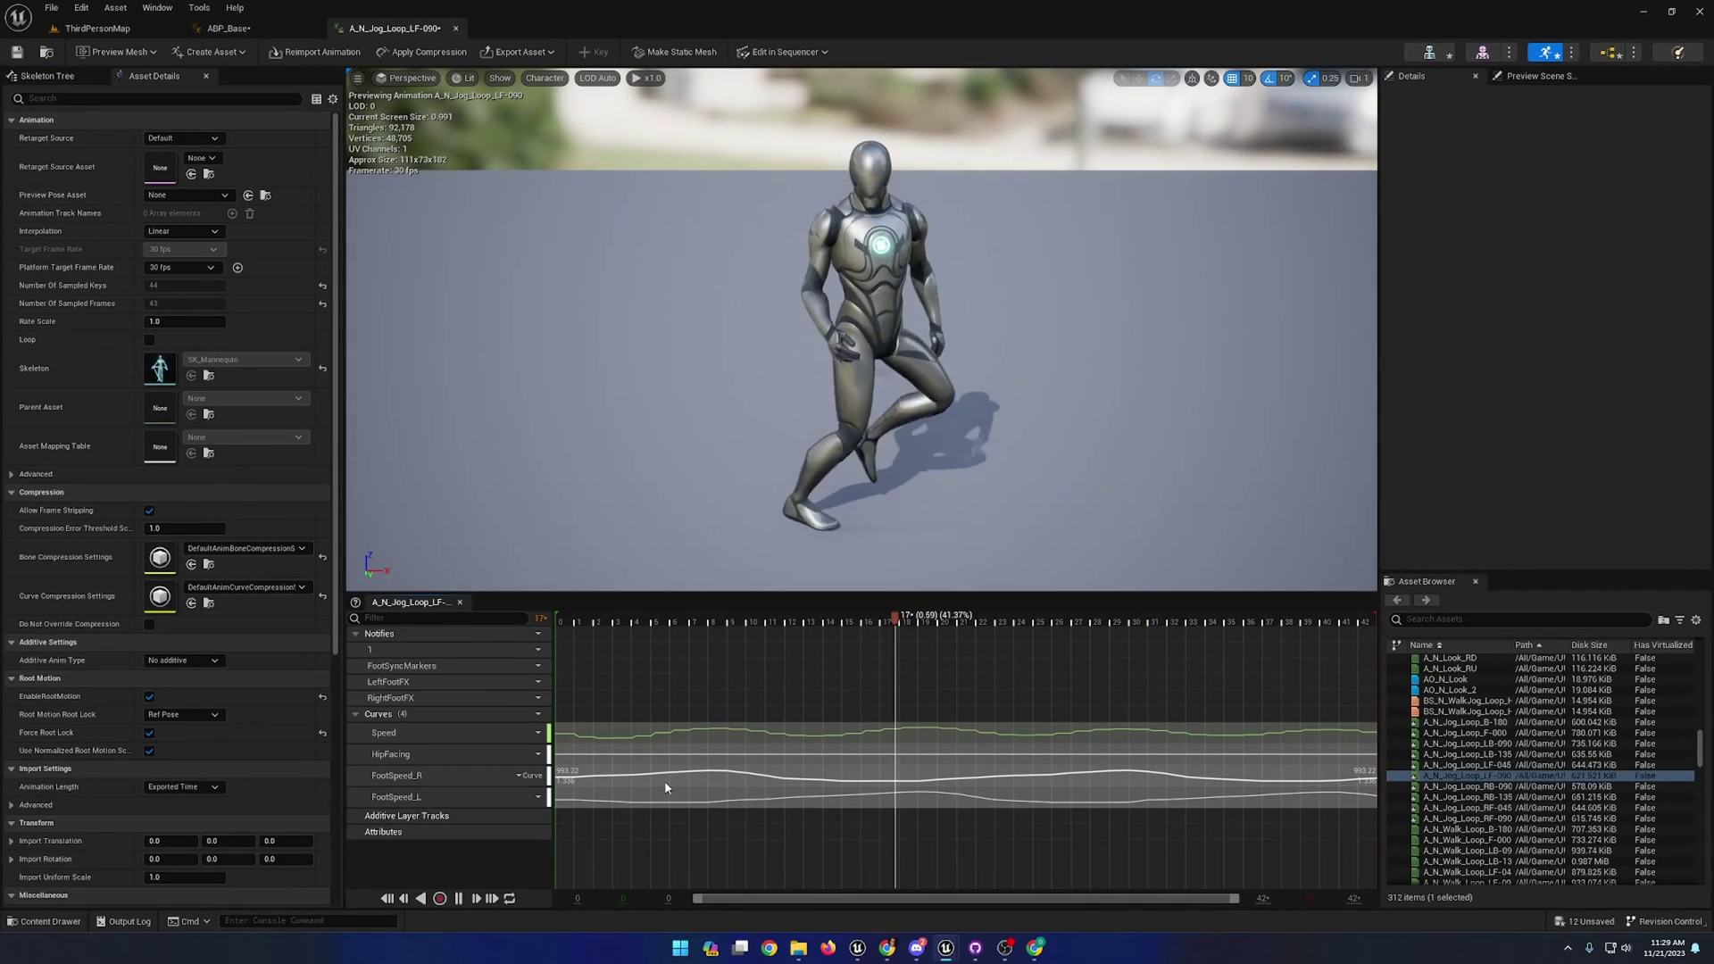
click(579, 650)
drag(580, 655, 584, 666)
double_click(600, 798)
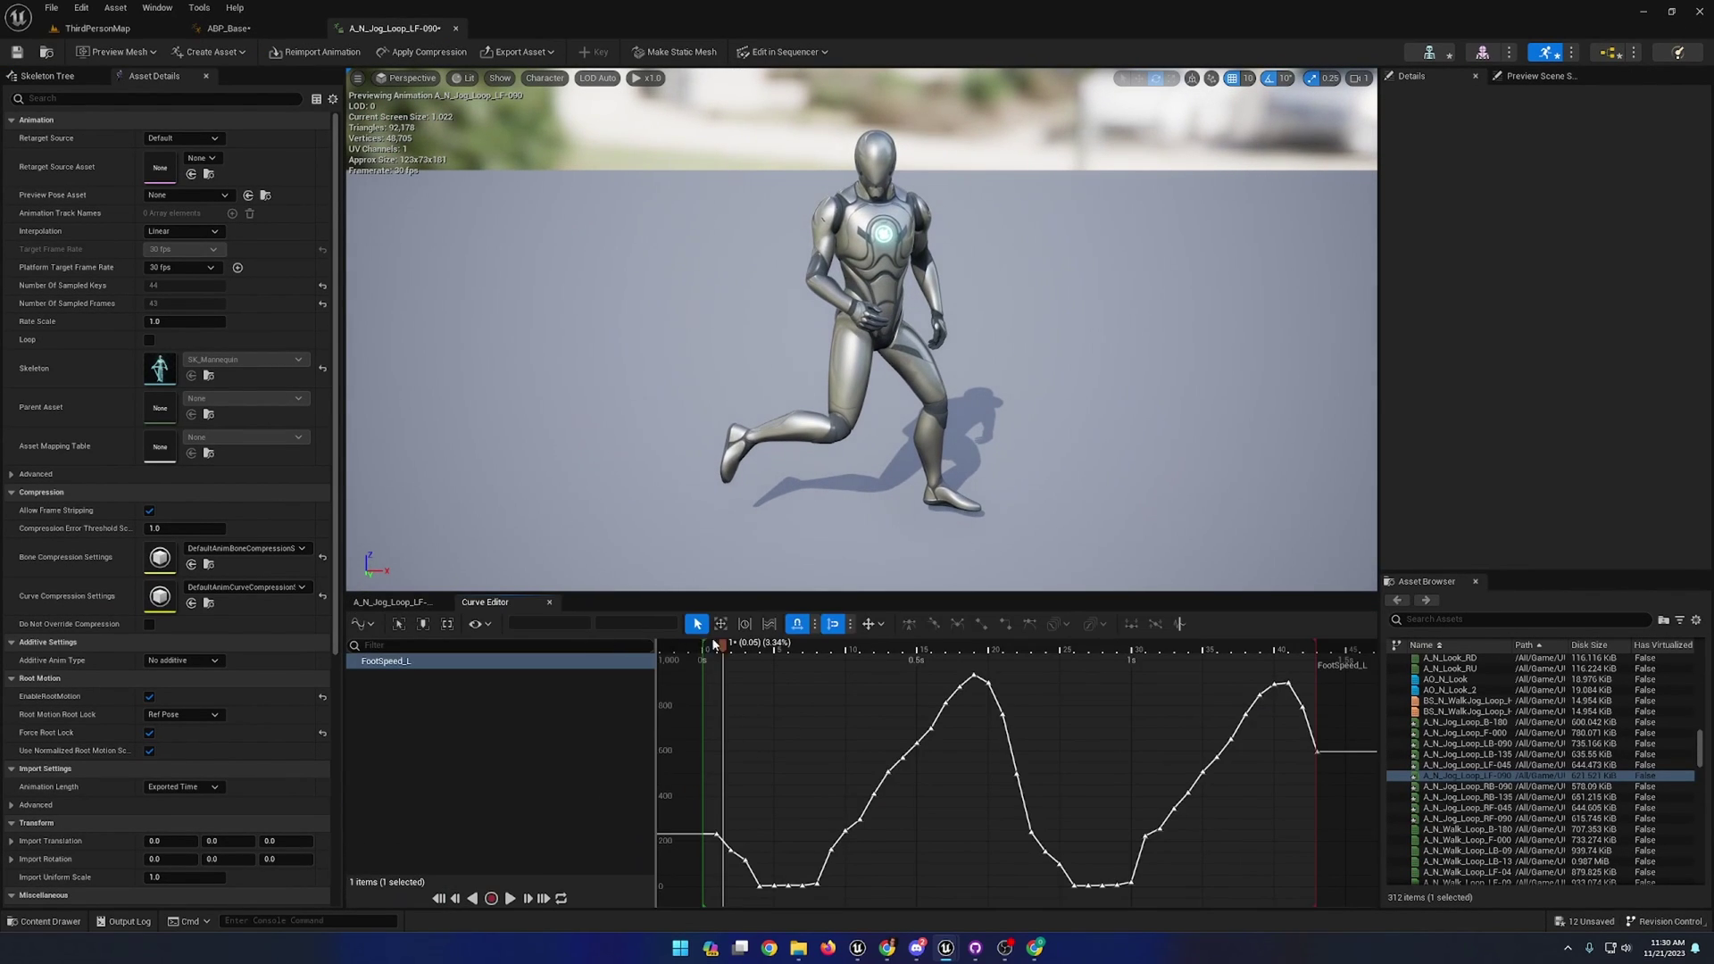
drag(717, 645, 782, 644)
- Plot FootSpeed_L and FootSpeed_R together in the Curve Editor and scrub to compare them
mouse_move(785, 888)
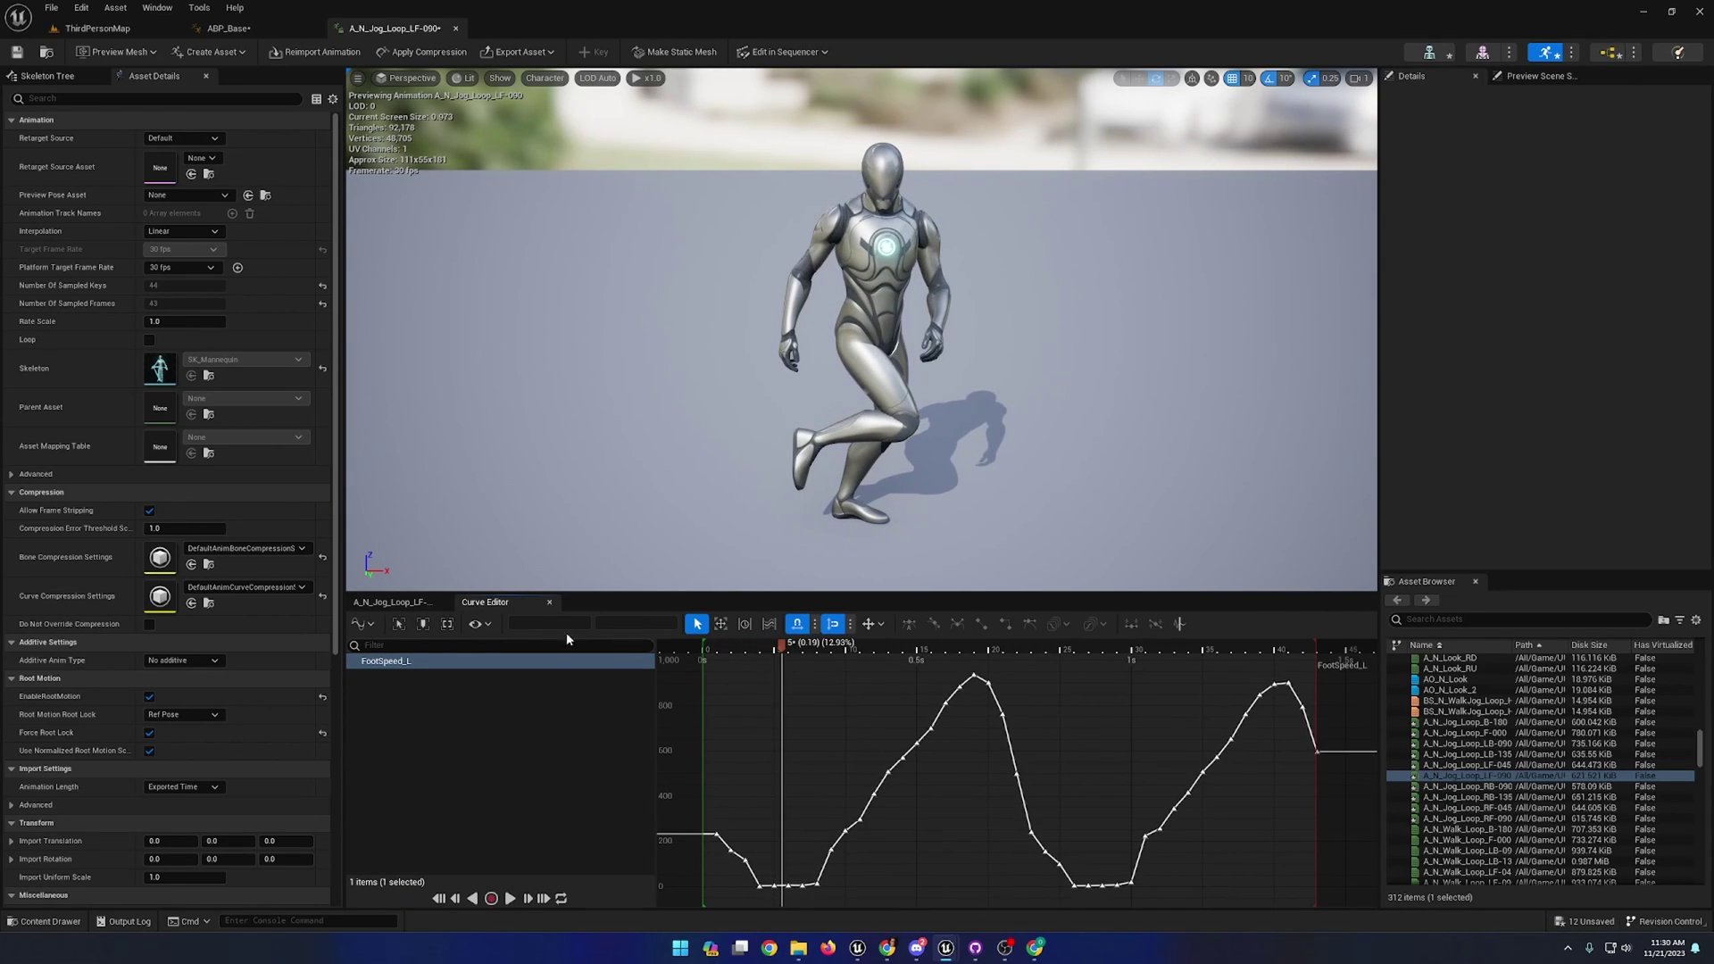
click(388, 603)
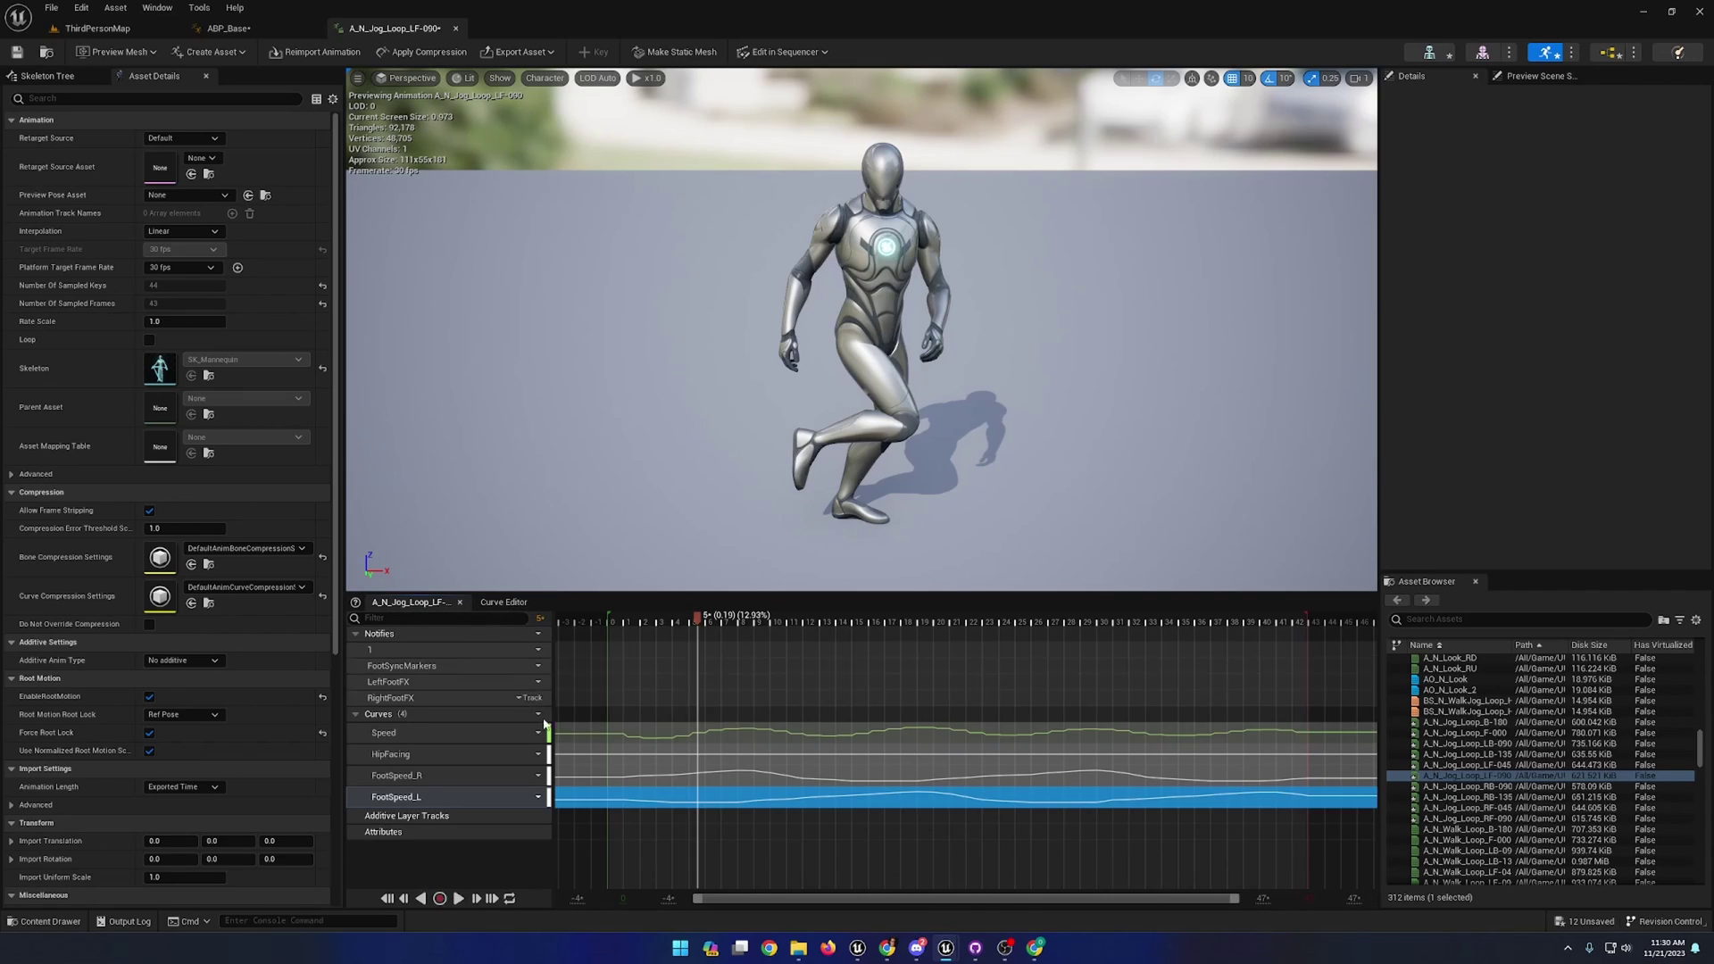
shift+click(719, 784)
double_click(720, 784)
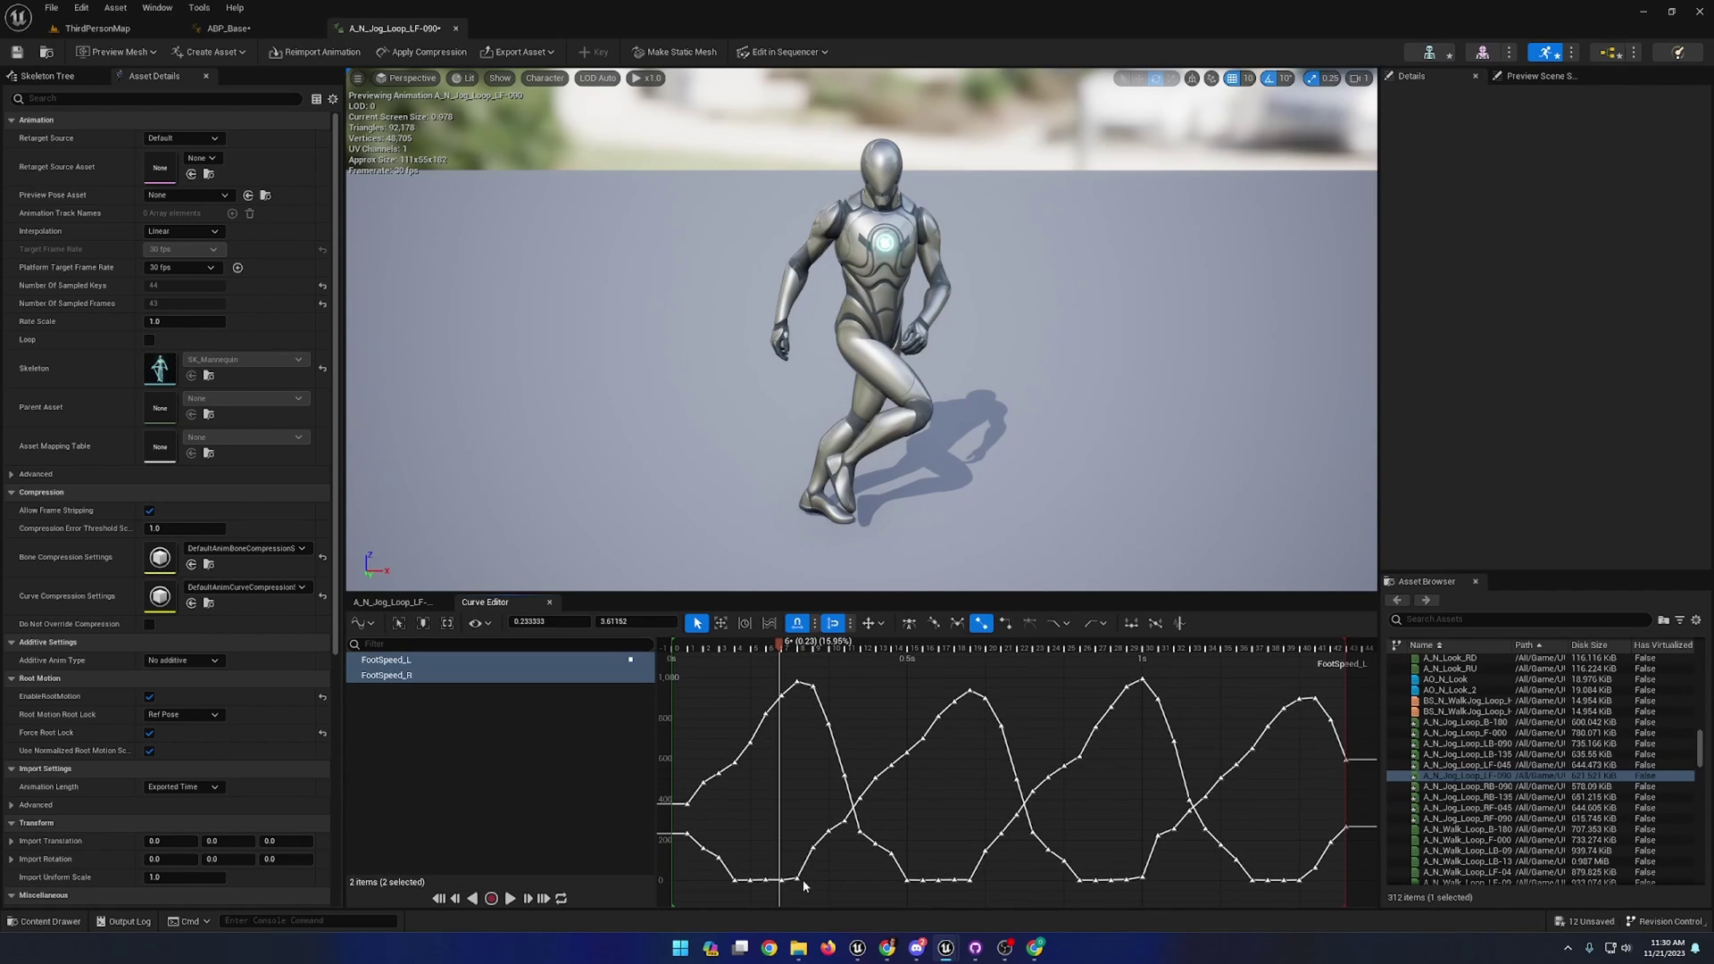
drag(784, 651, 775, 686)
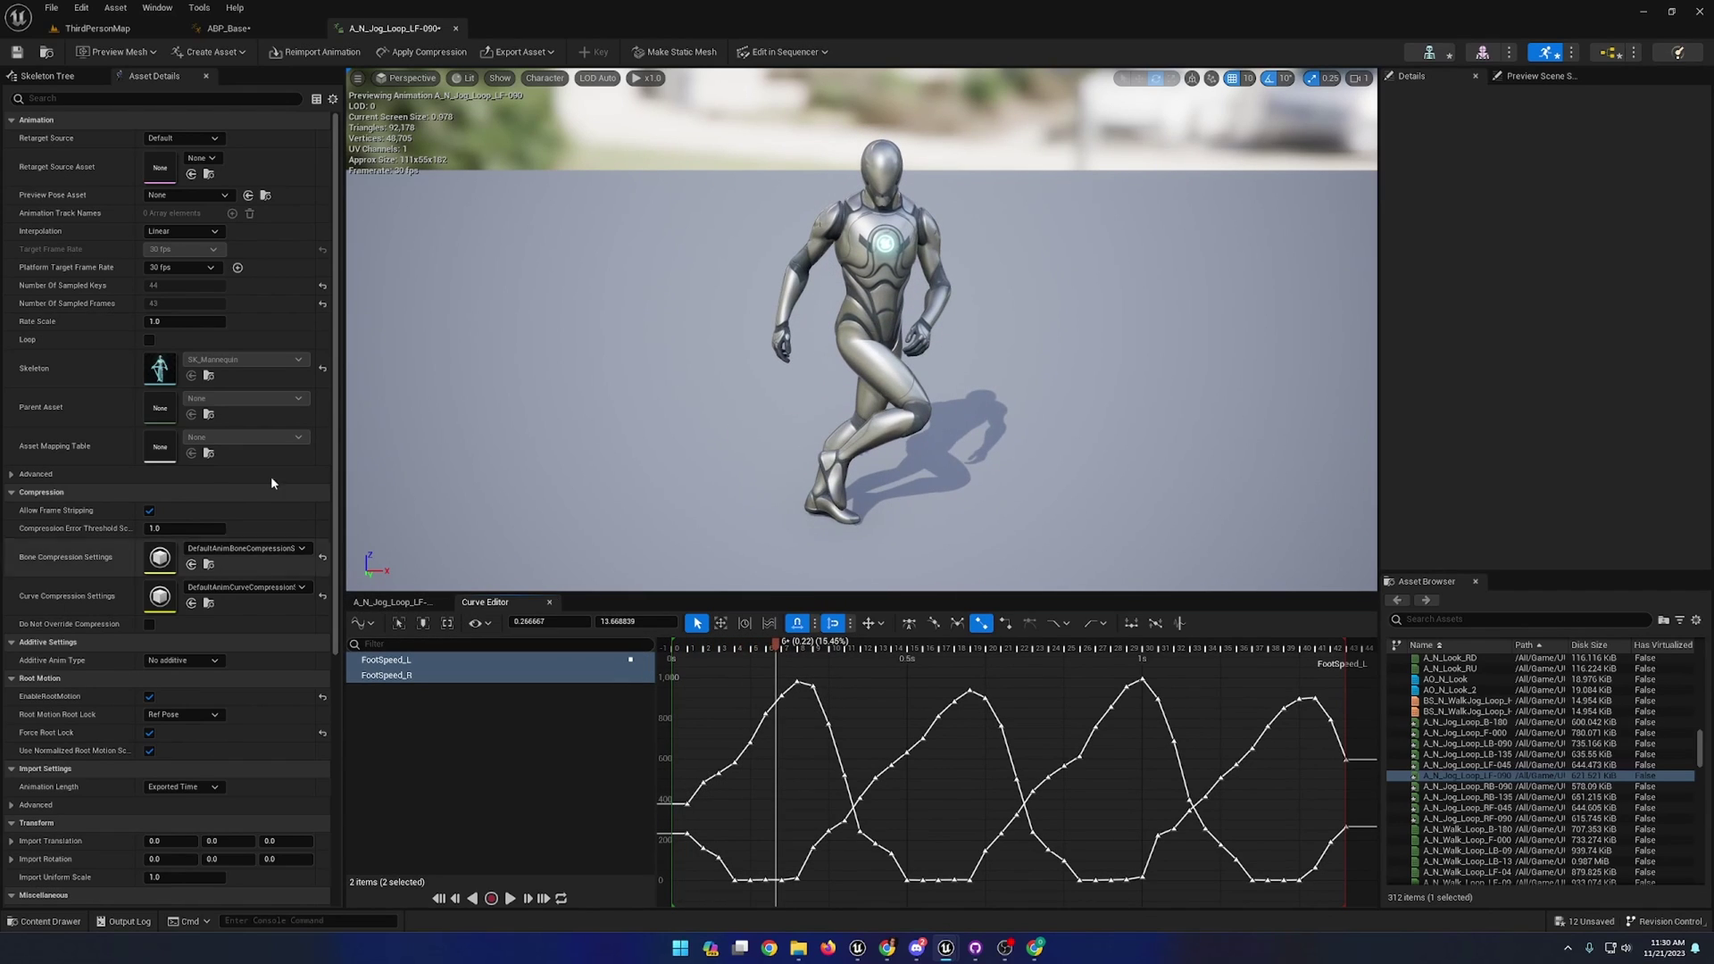
- Set the Foot Placement Speed Threshold to 10 and compile ABP_Base
click(227, 28)
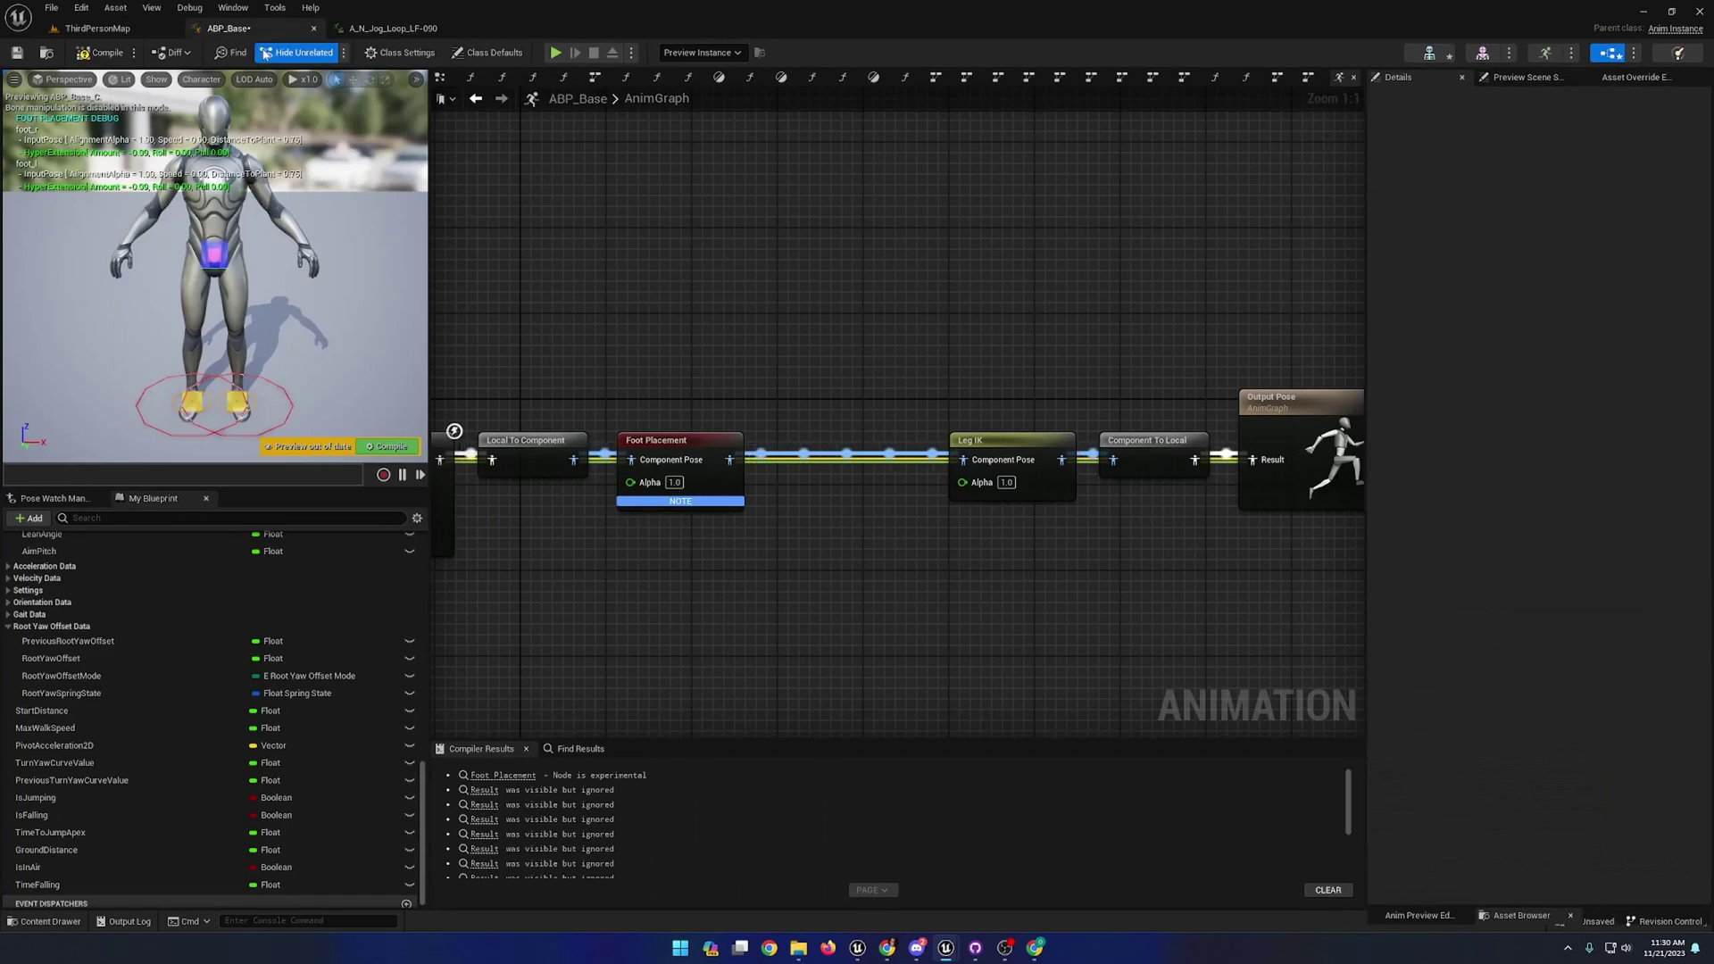
click(662, 462)
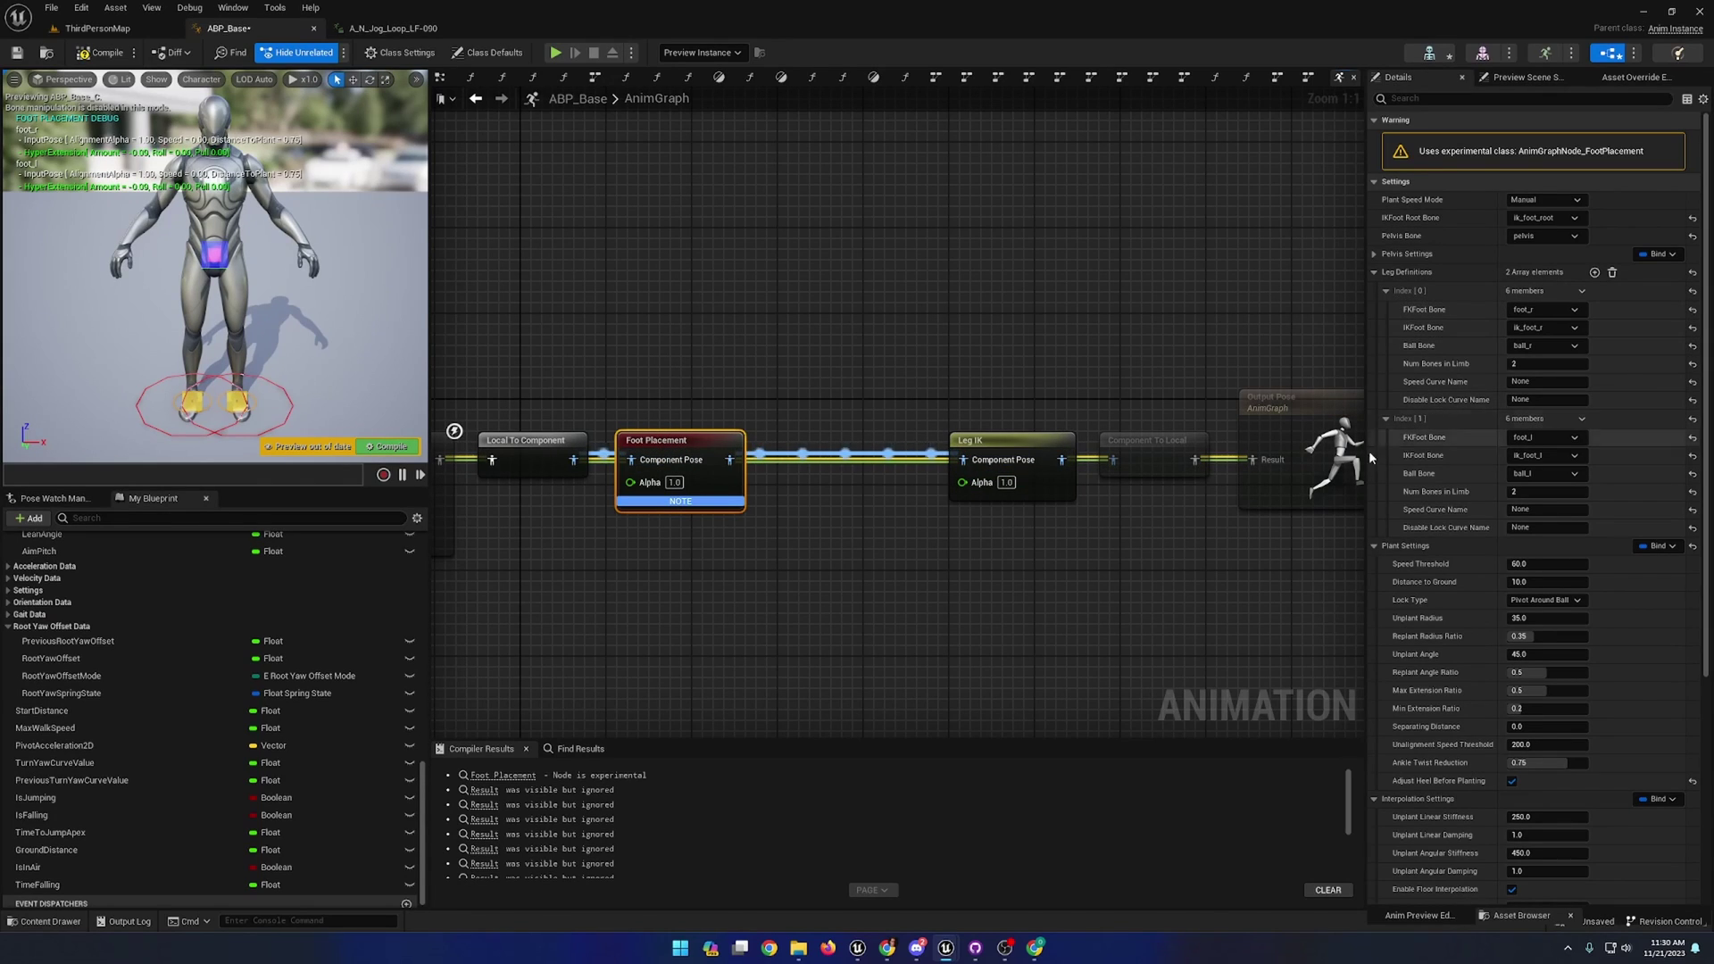
click(1527, 566)
text(10)
key(Return)
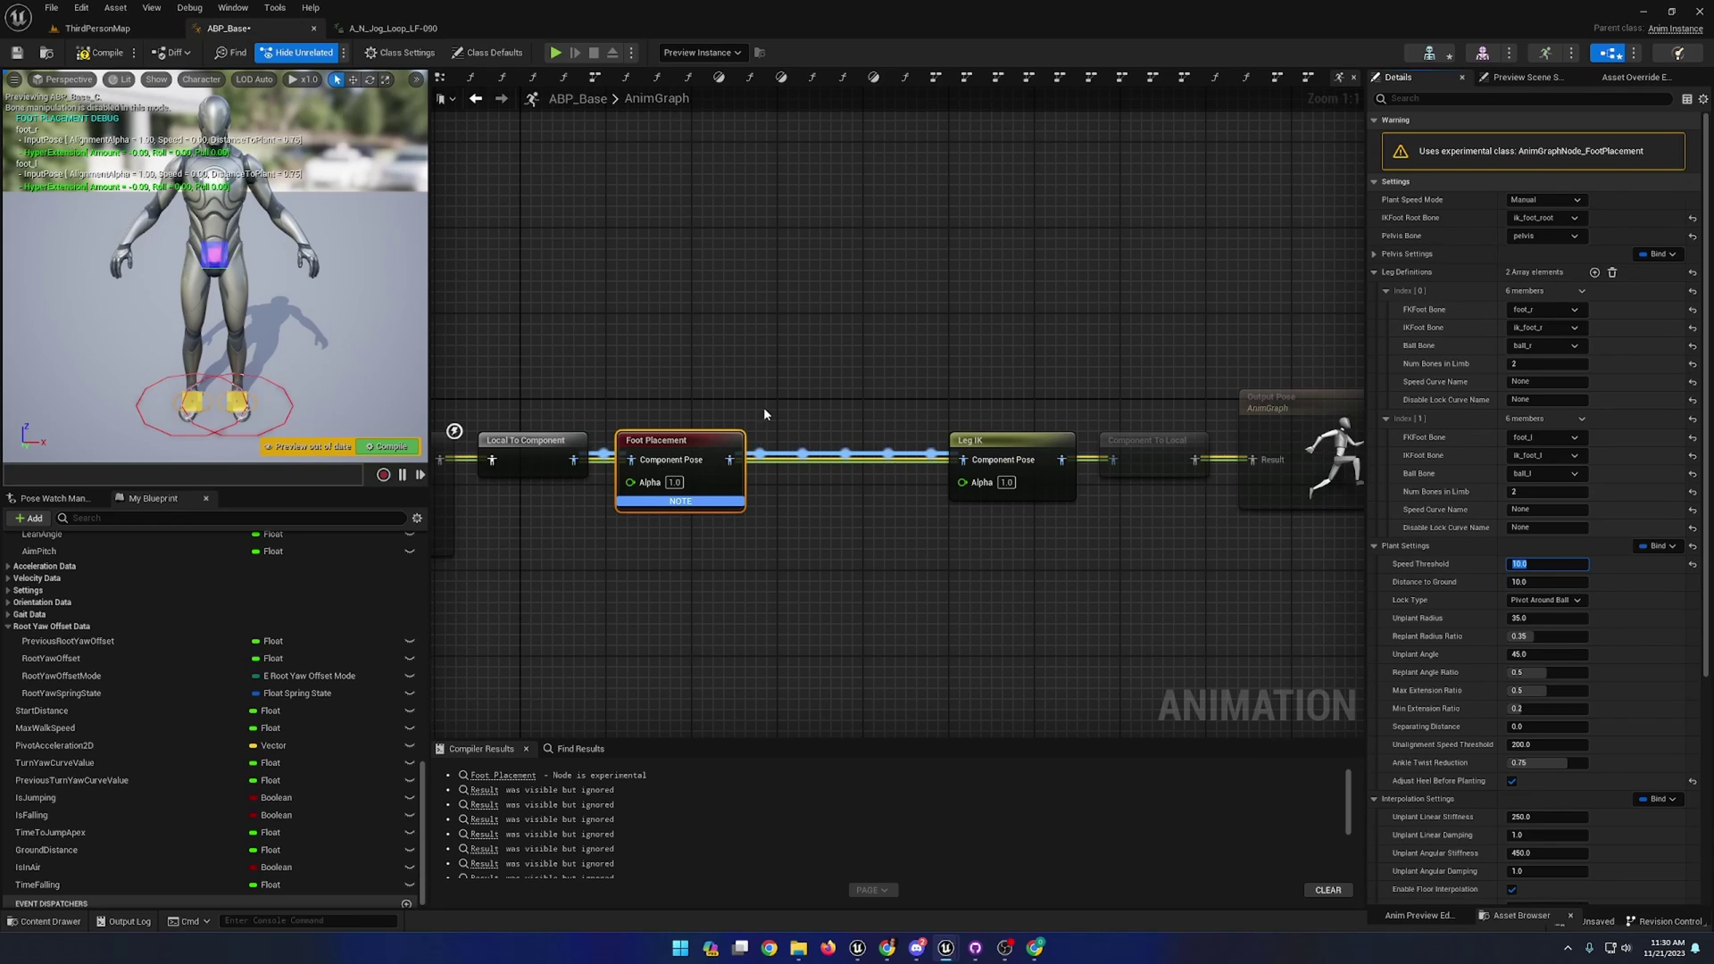
click(123, 50)
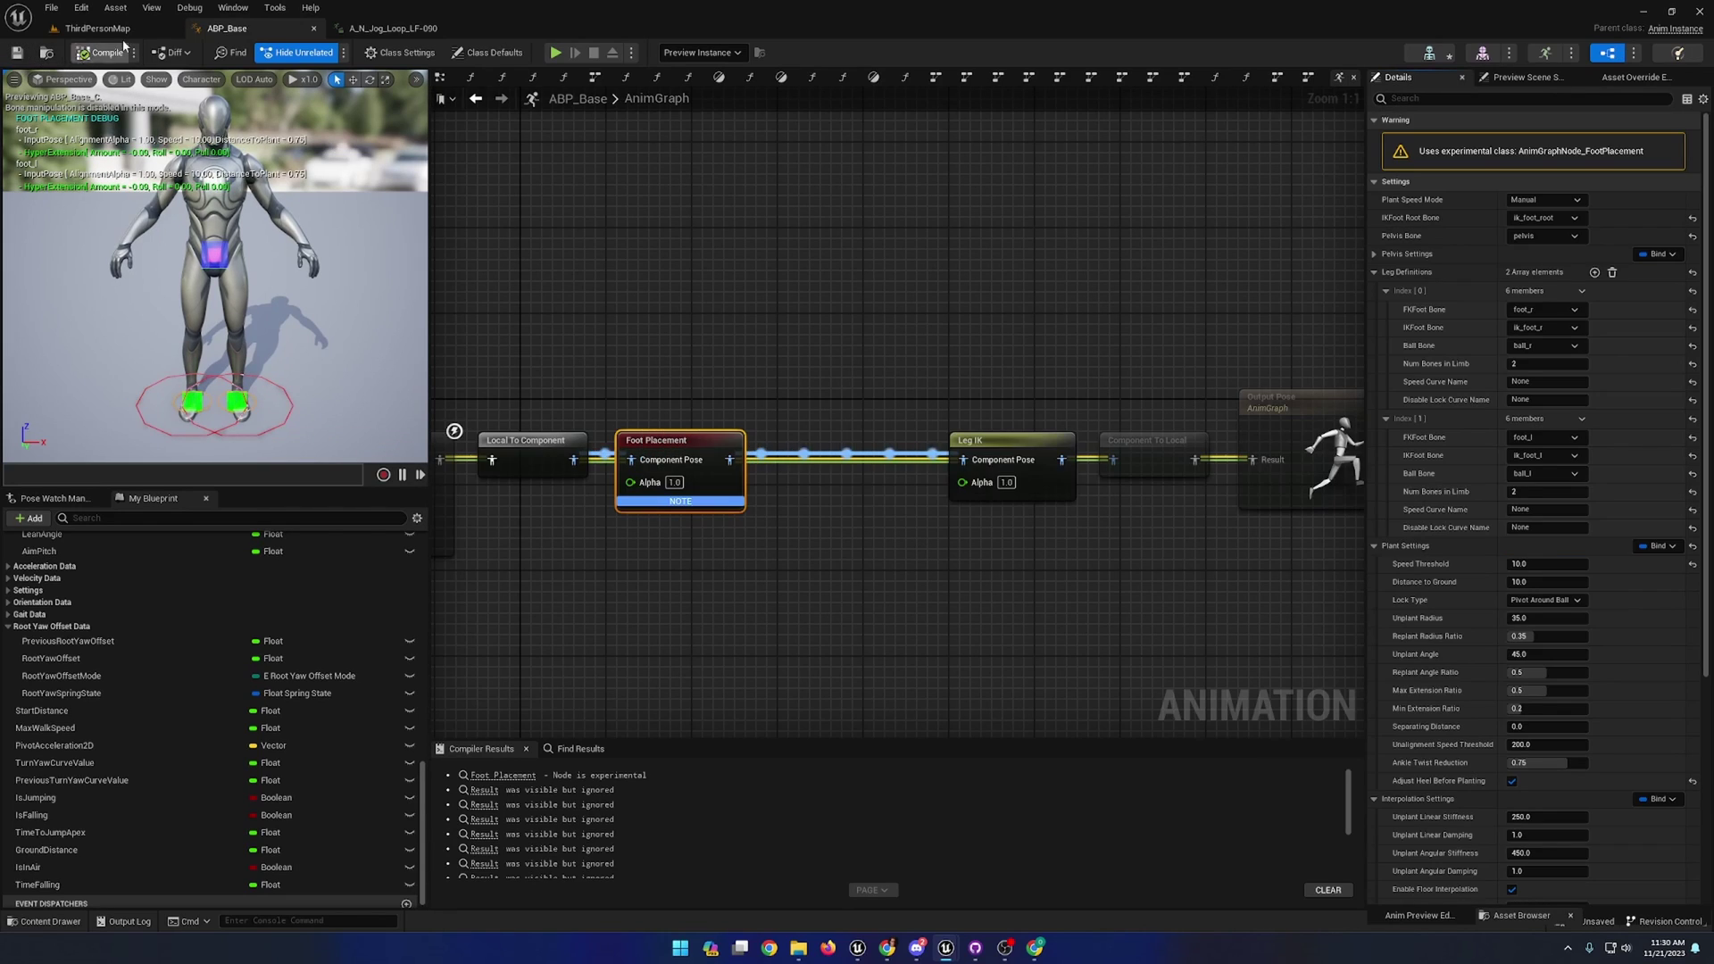
- Check the curve names on the jog loop, then set the left leg's Speed Curve Name to FootSpeed_L
click(366, 27)
click(446, 673)
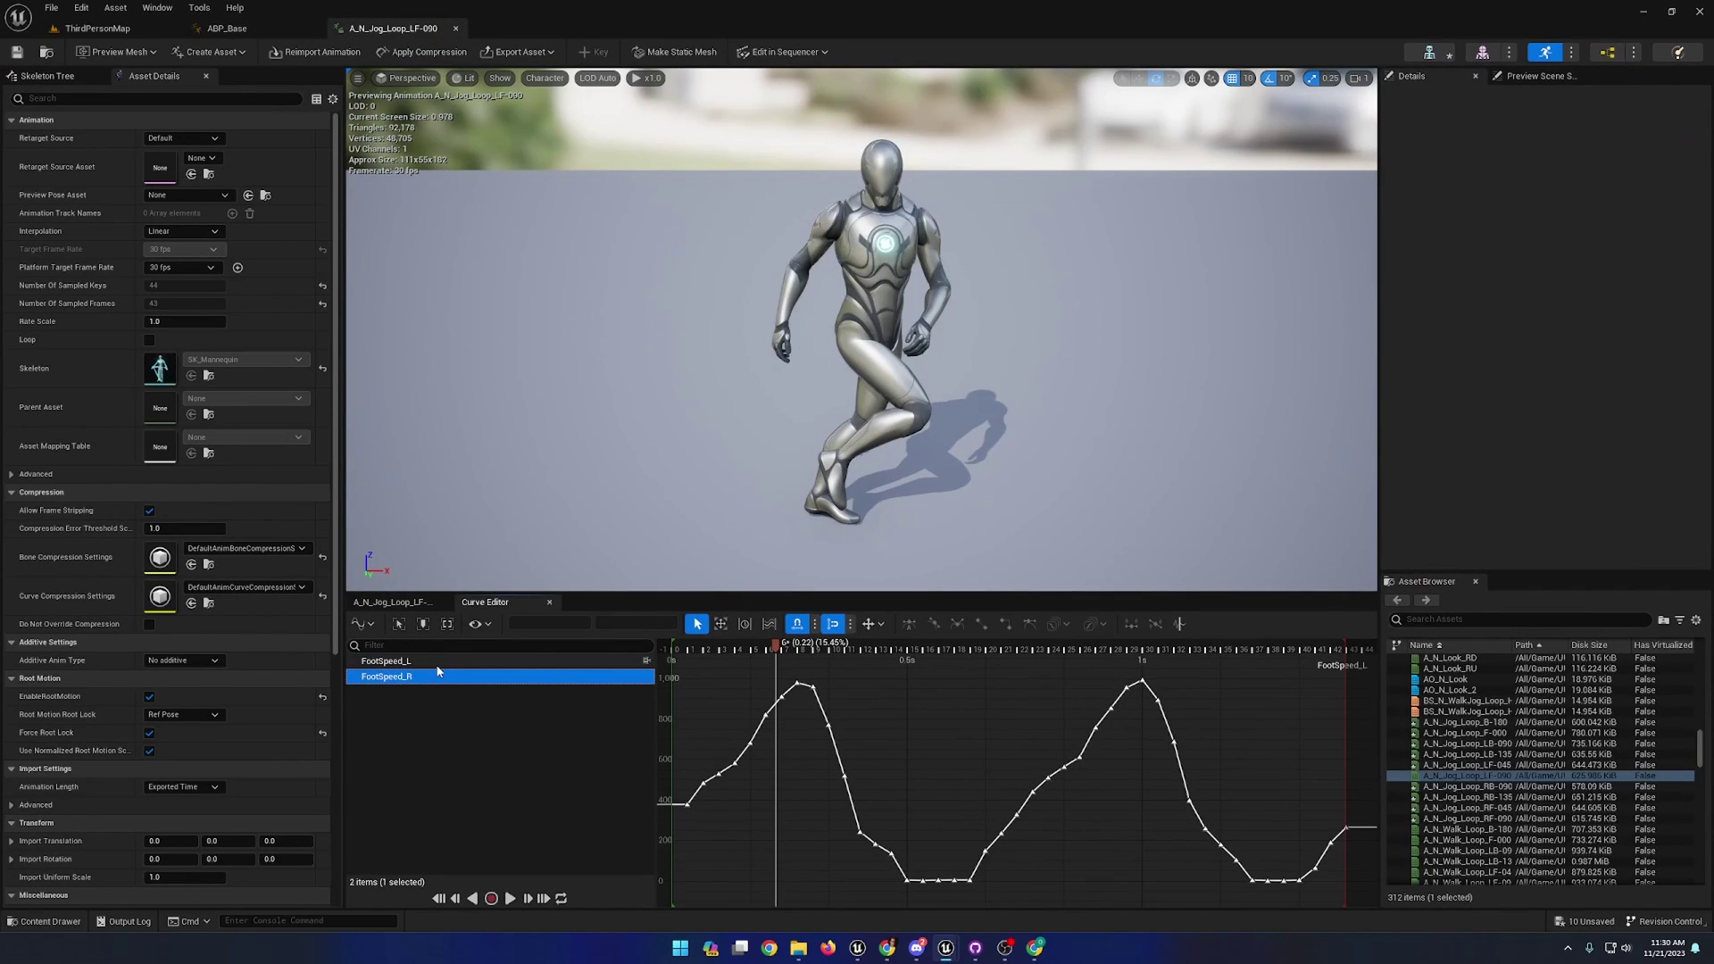
click(227, 27)
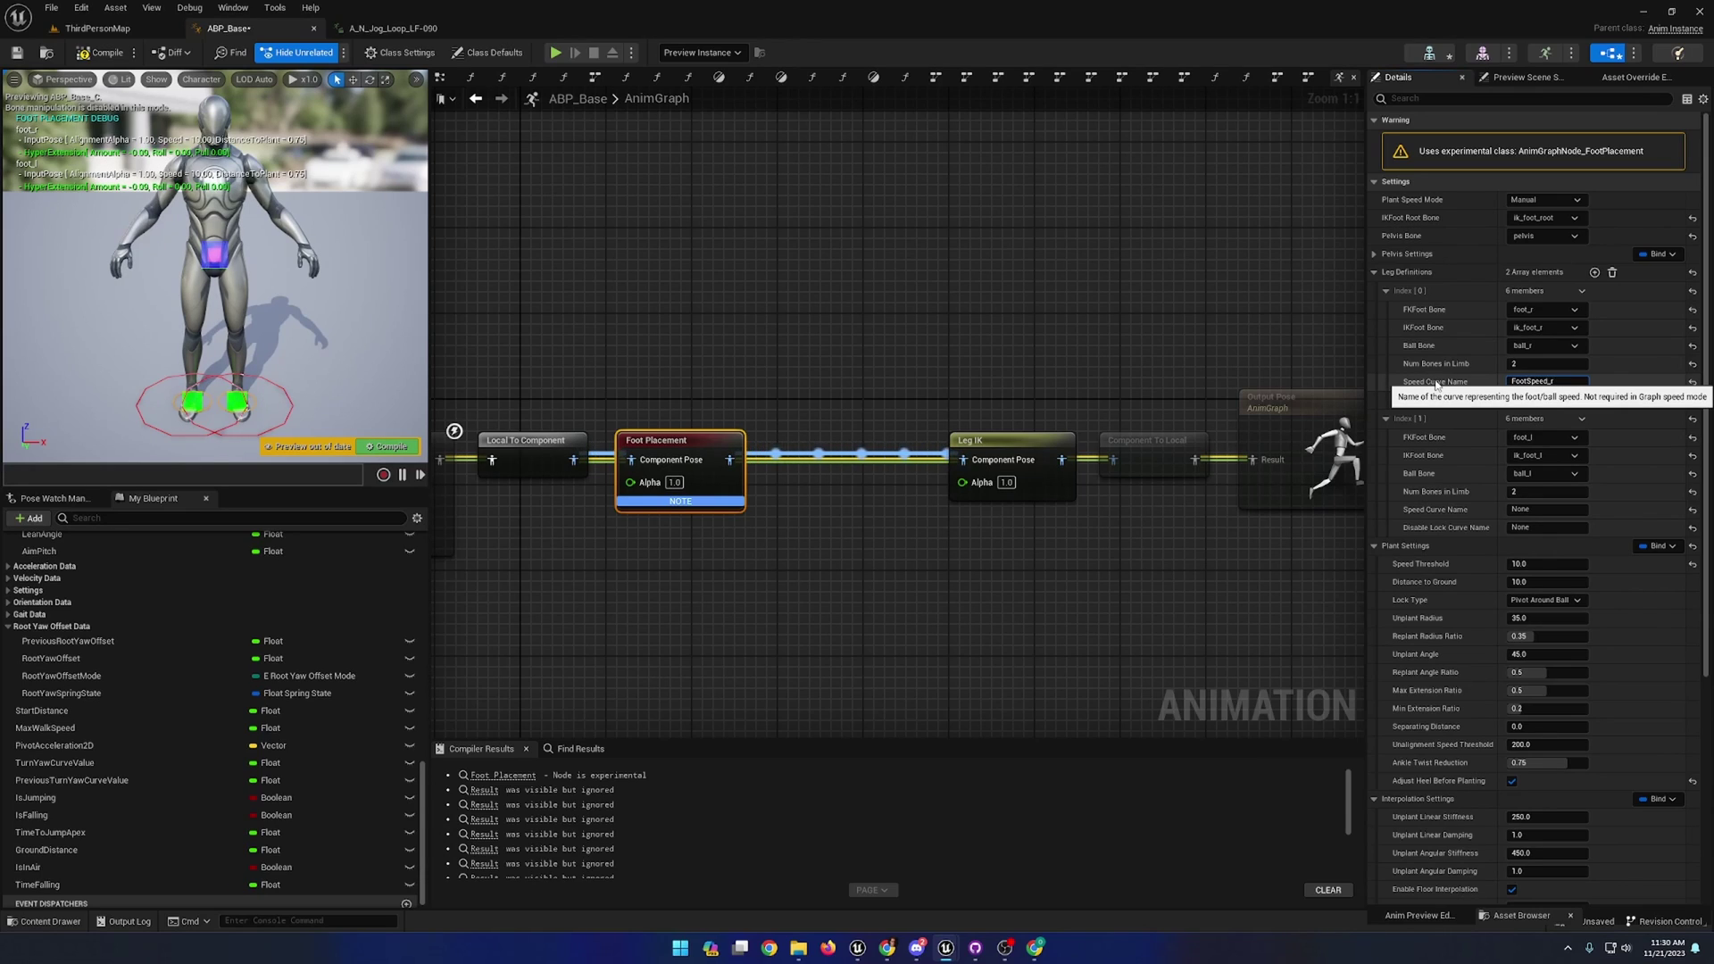
click(1547, 510)
text(FootSpeed_L)
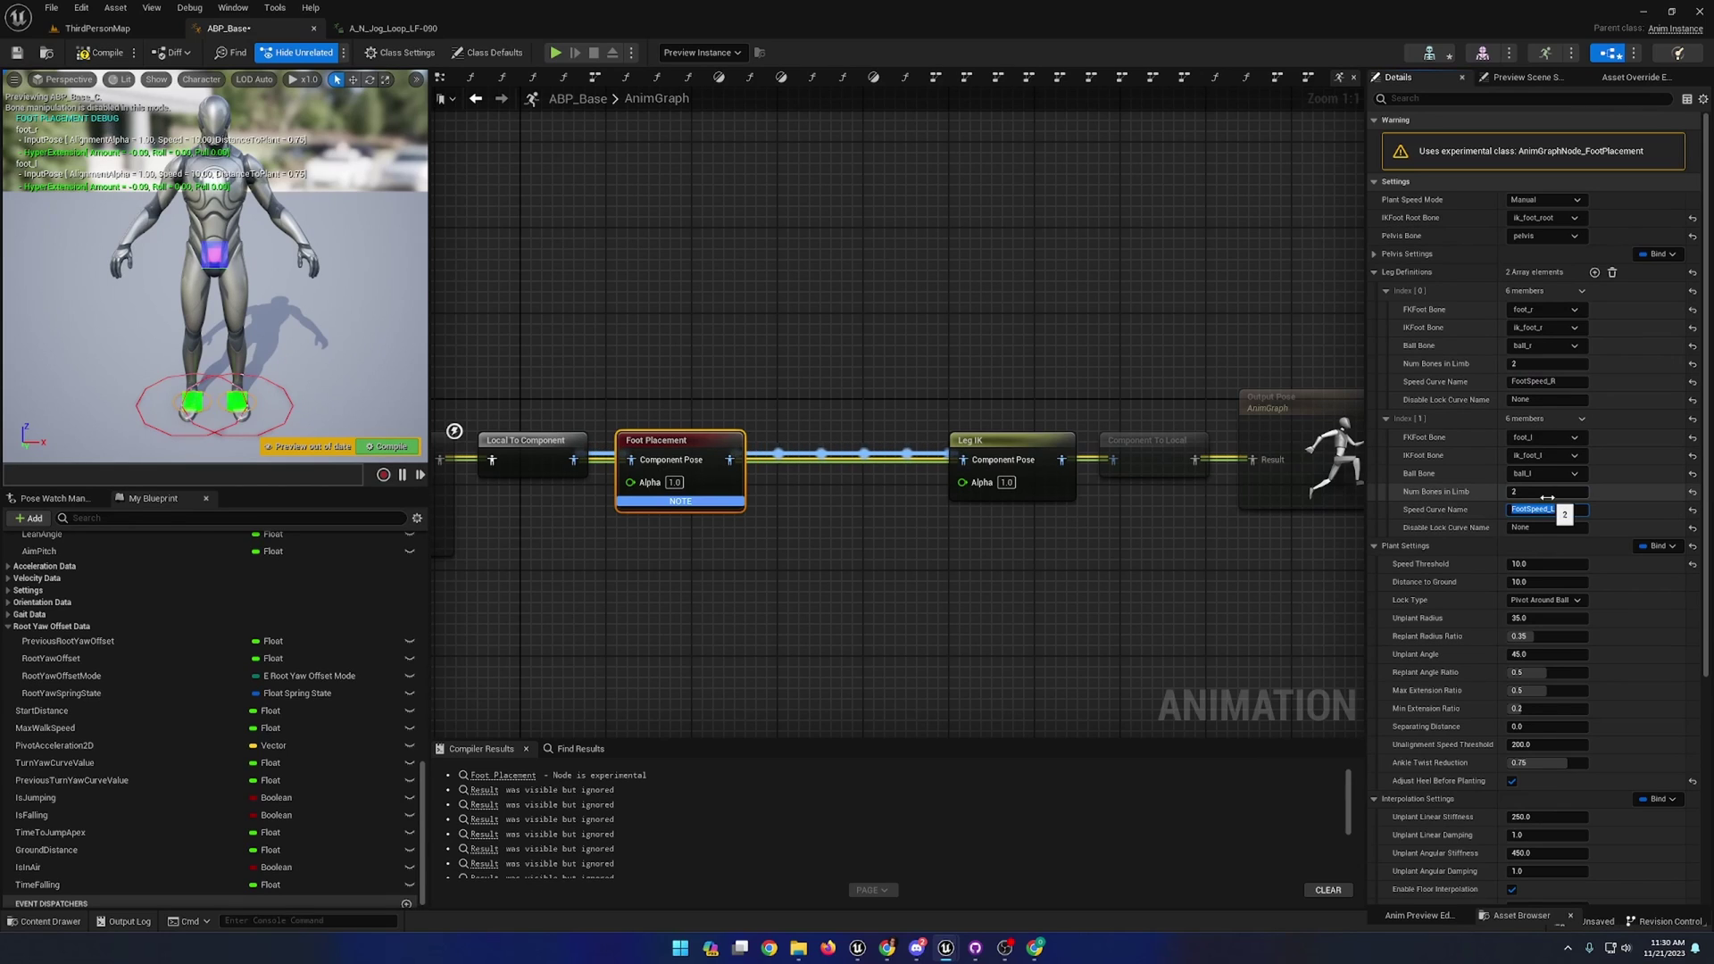
key(Return)
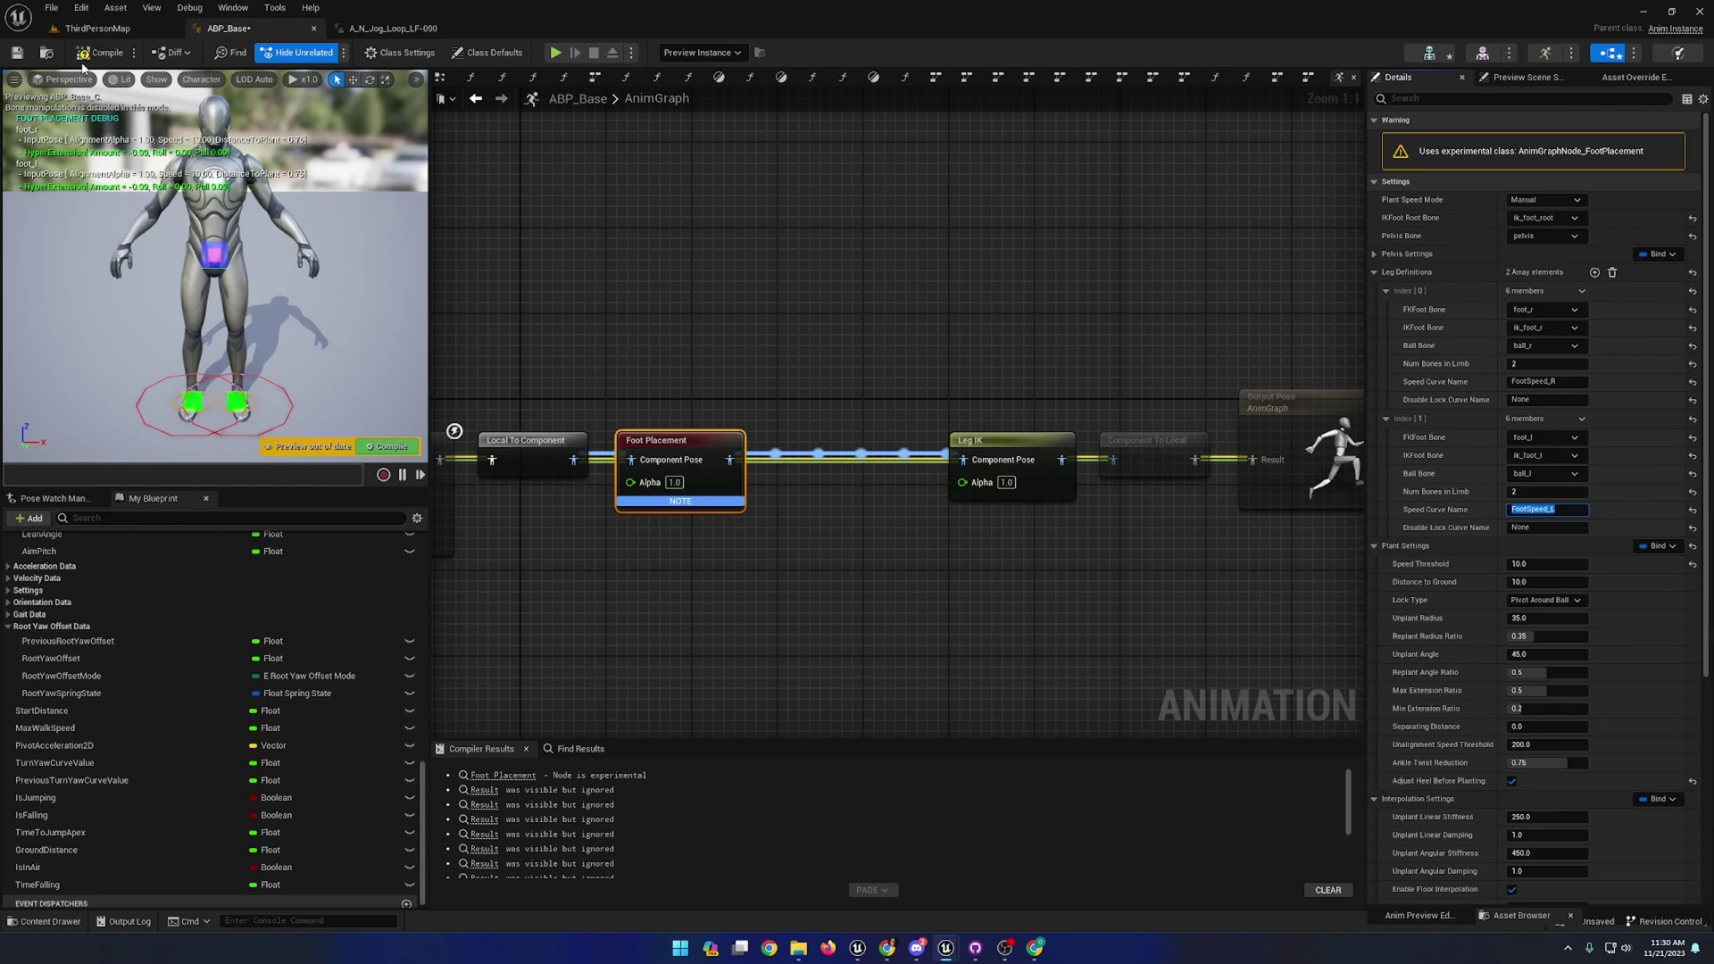
- Save ABP_Base and start a Play-in-Editor session of ThirdPersonMap
click(17, 53)
click(97, 28)
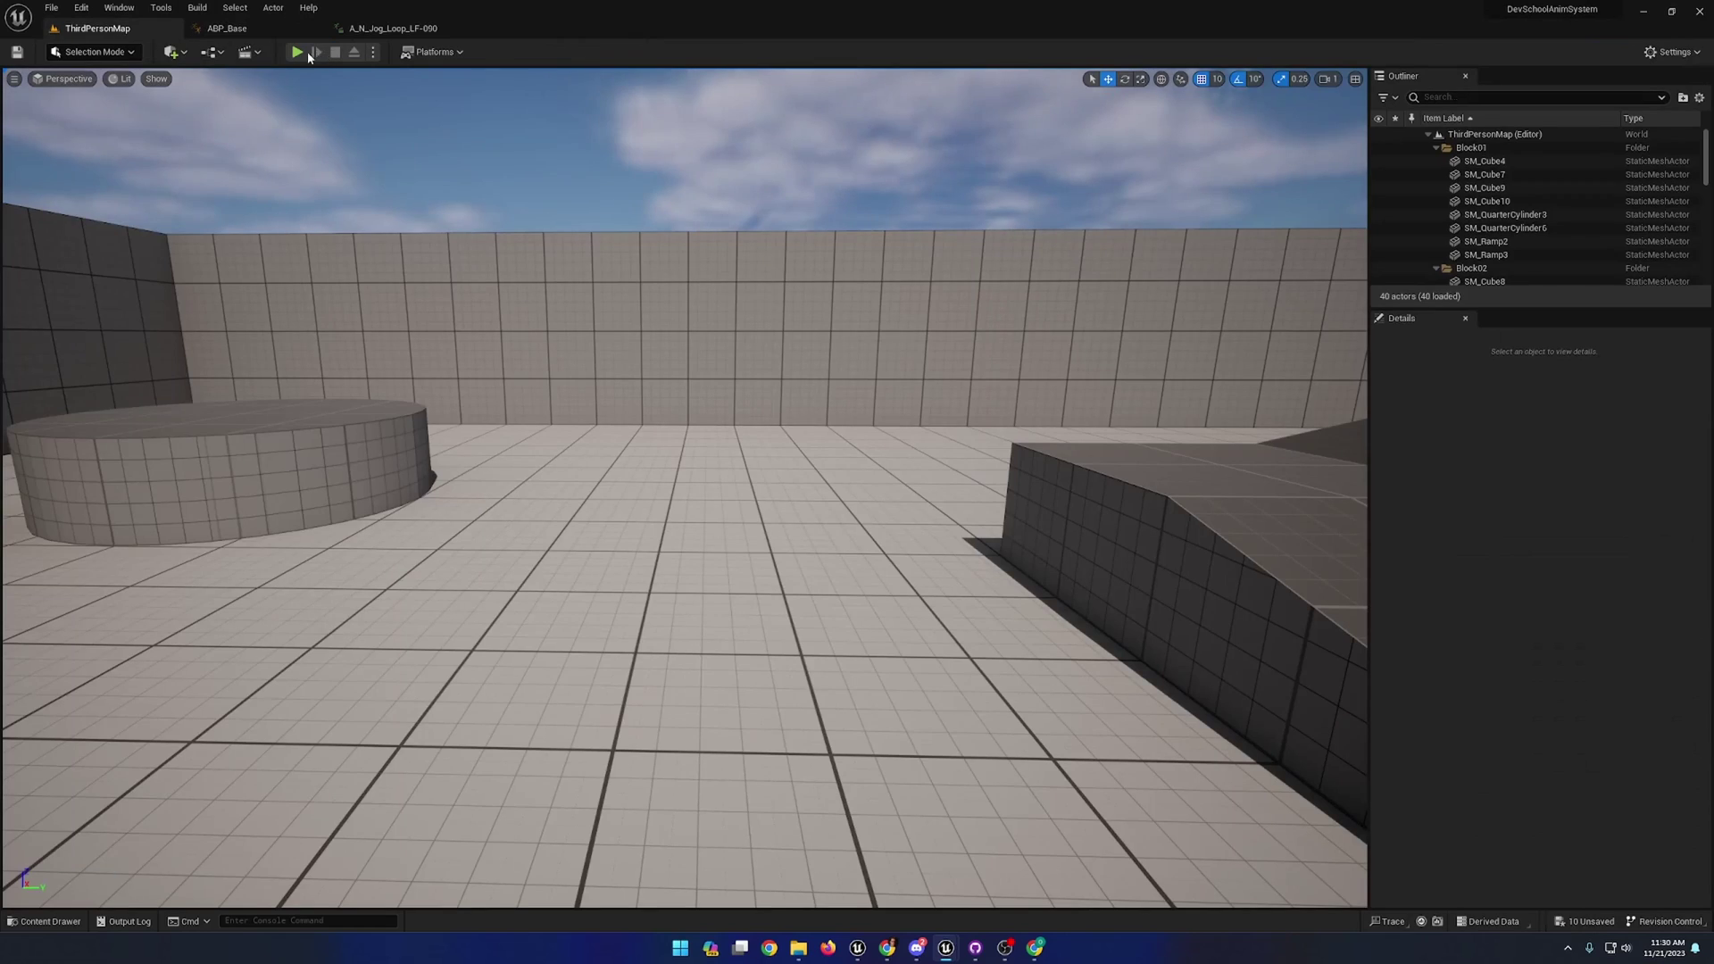
click(301, 52)
- Jog the mannequin forward with W, letting it stand once in between
click(472, 369)
key(w)
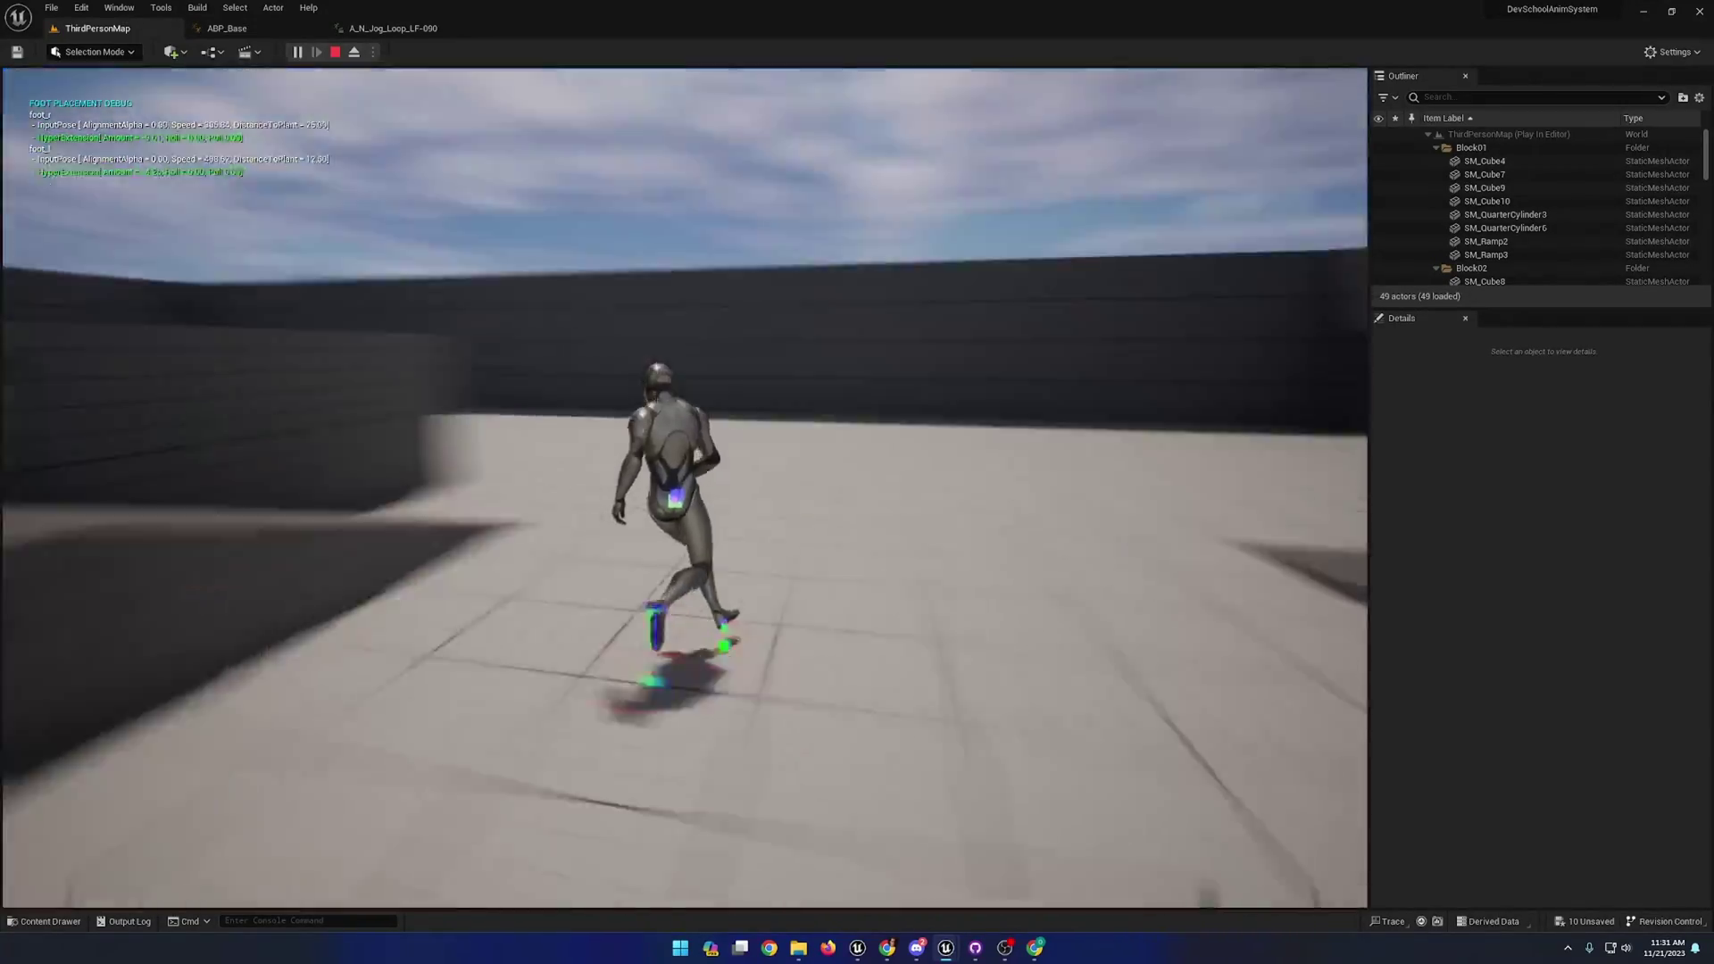
key(shift+F1)
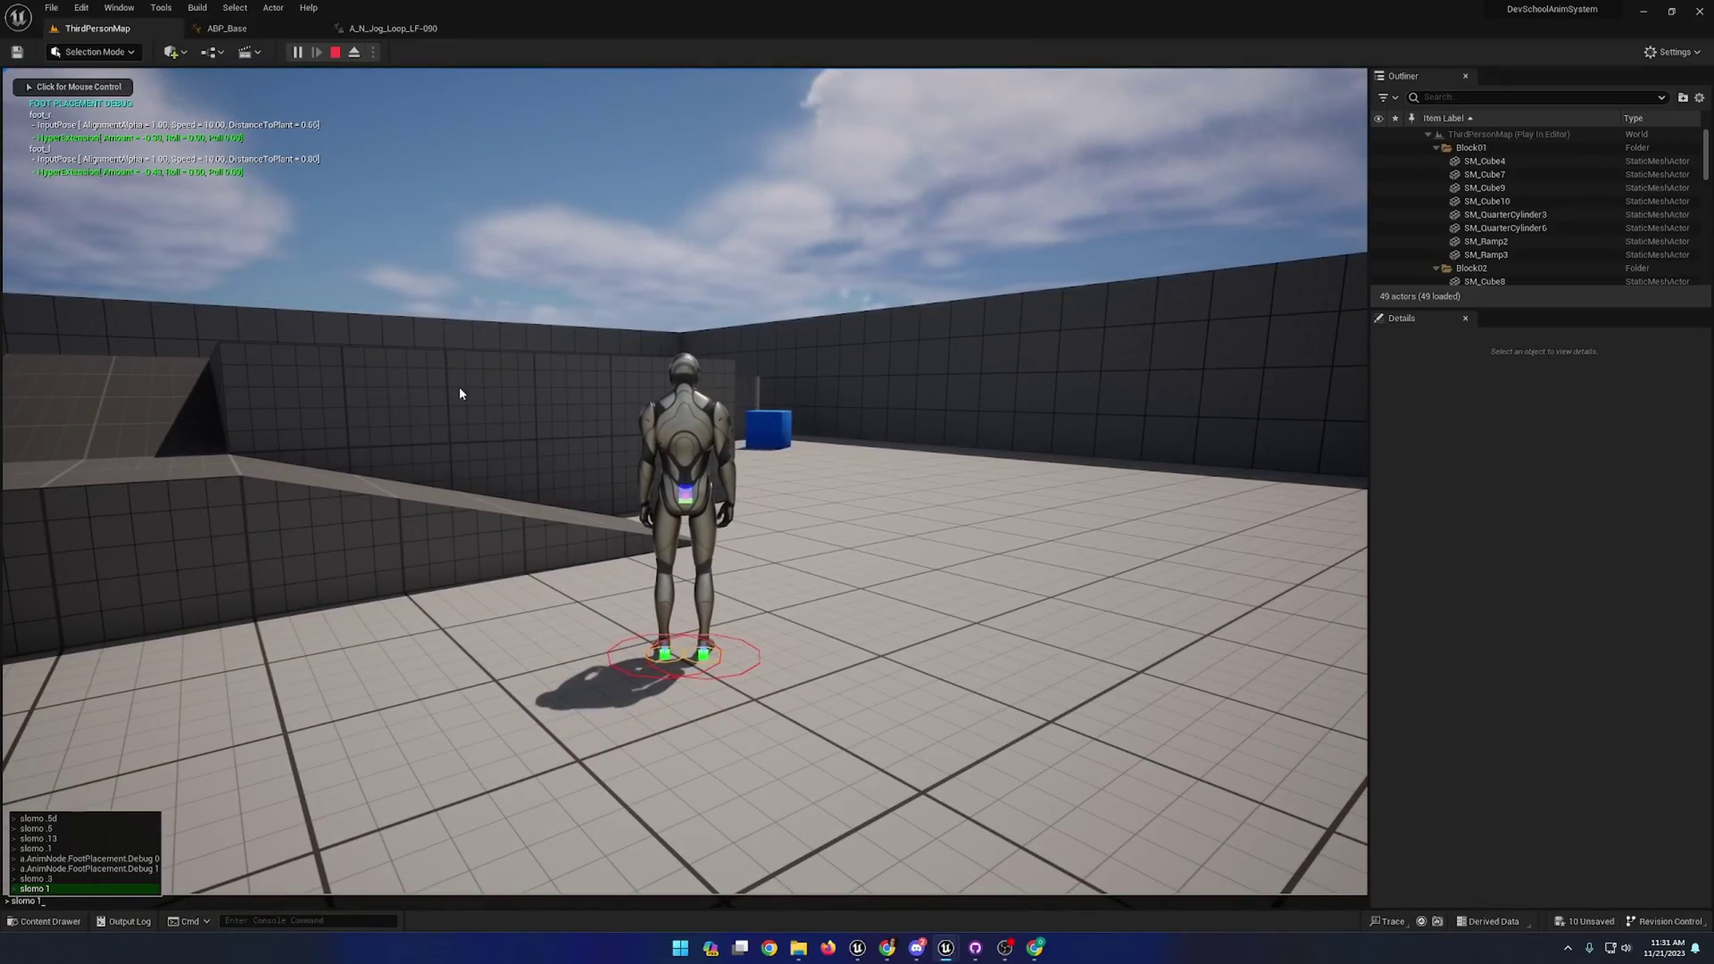
key(w)
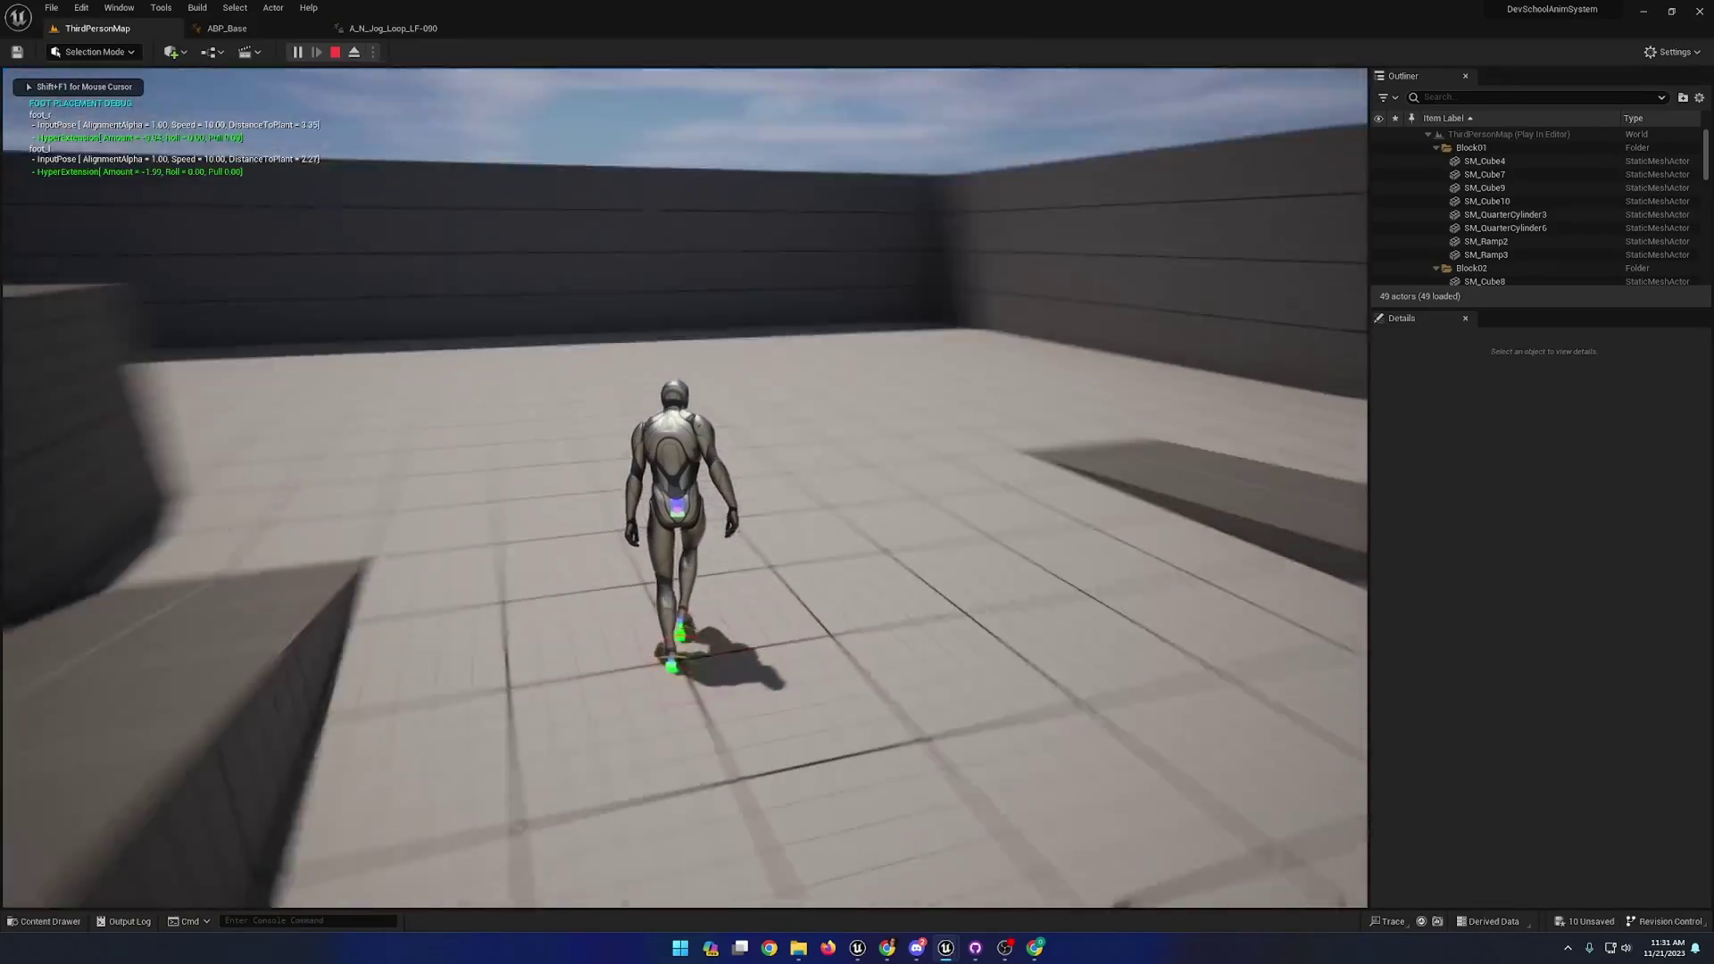